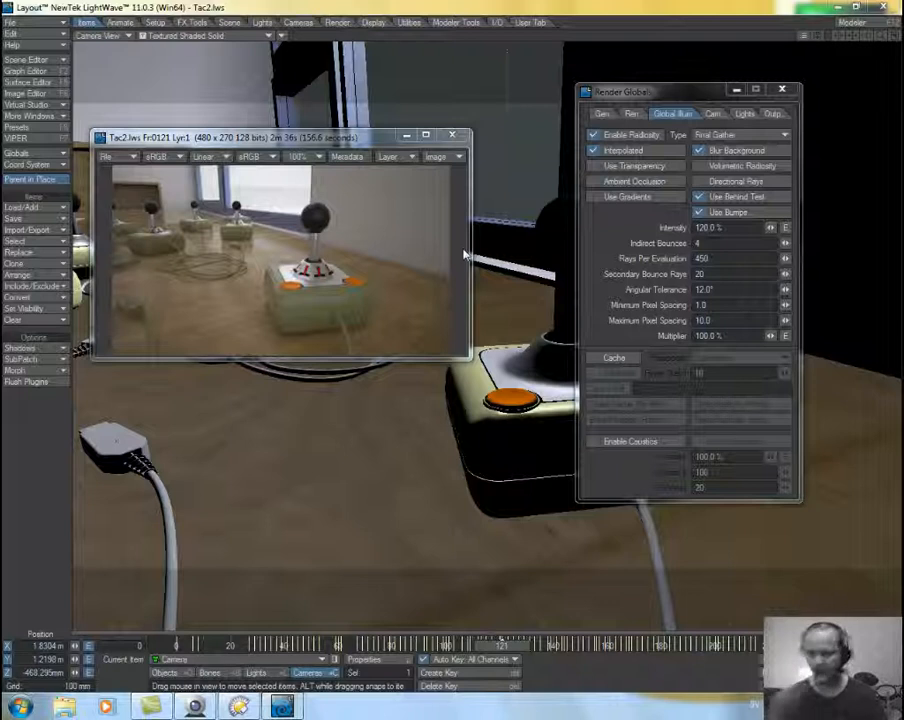
left_click(612, 357)
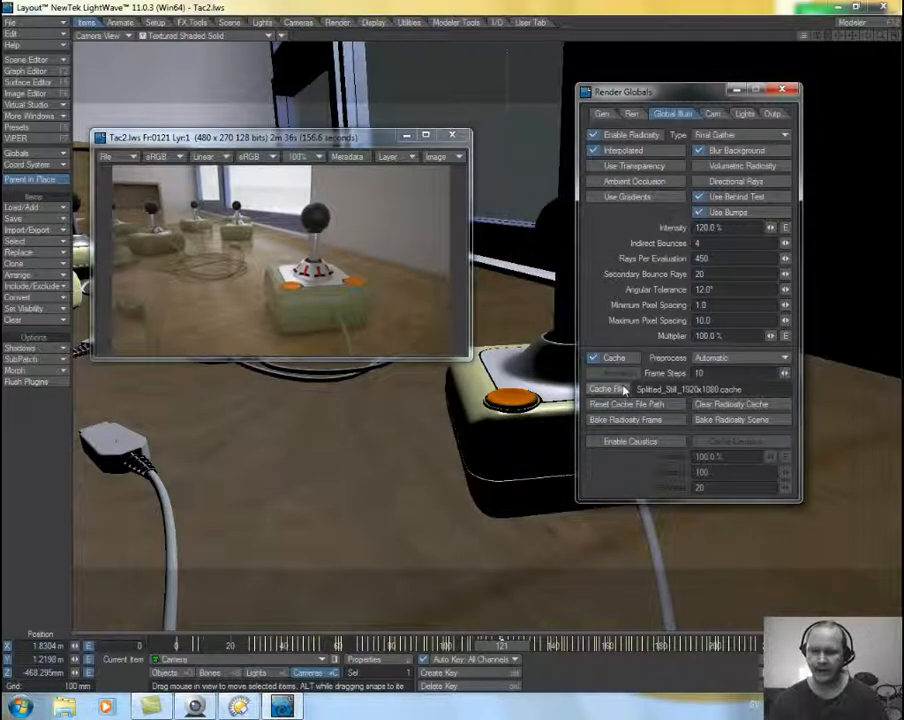
left_click(614, 358)
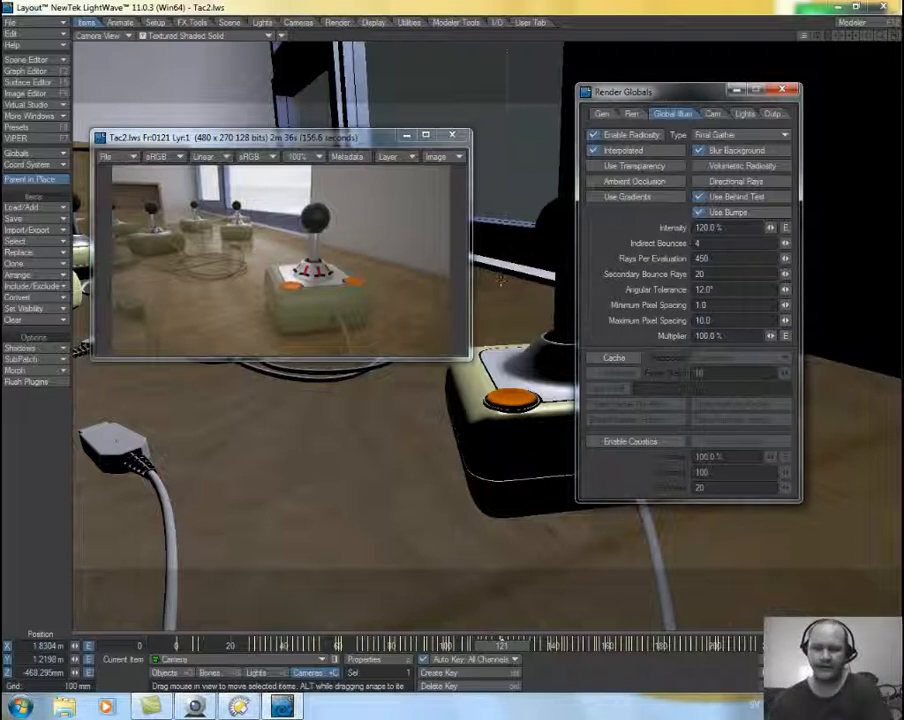
left_click(320, 142)
left_click_drag(320, 146, 293, 397)
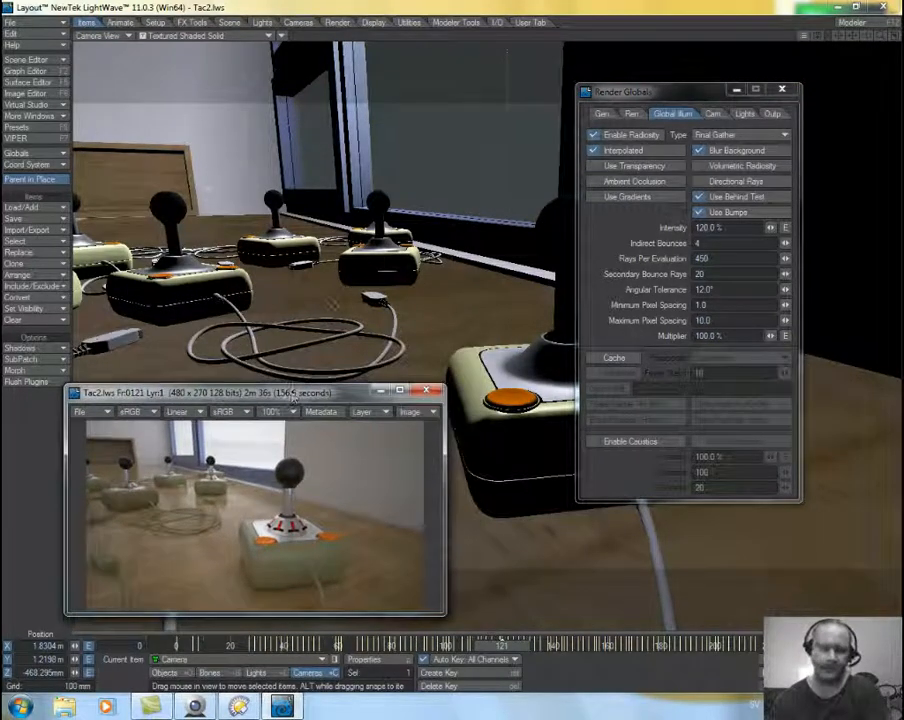
left_click_drag(248, 397, 244, 136)
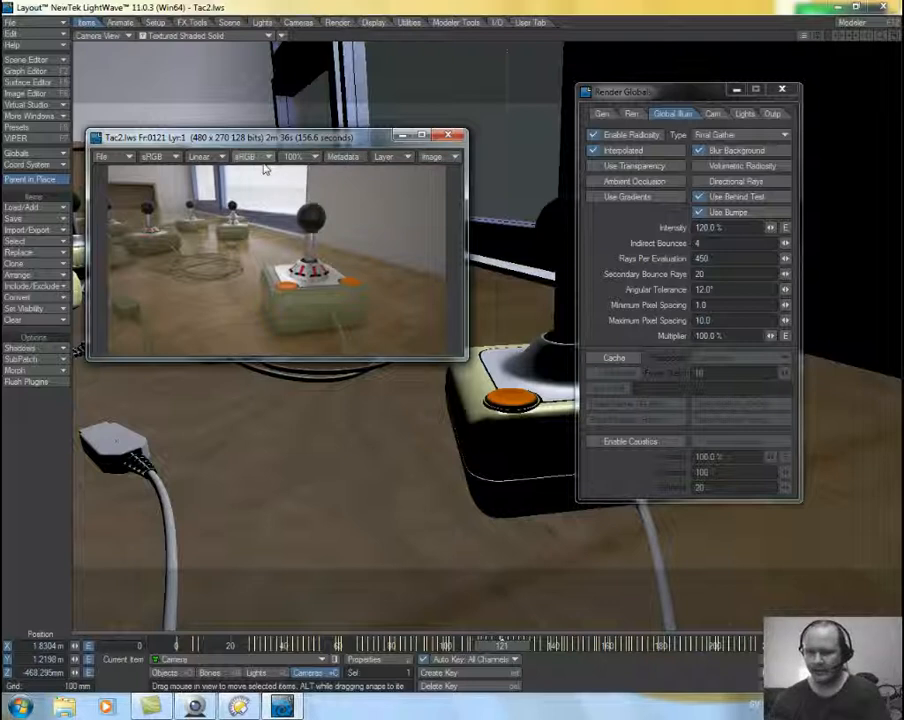
- Set the radiosity Indirect Bounces to 1
left_click_drag(705, 244, 644, 244)
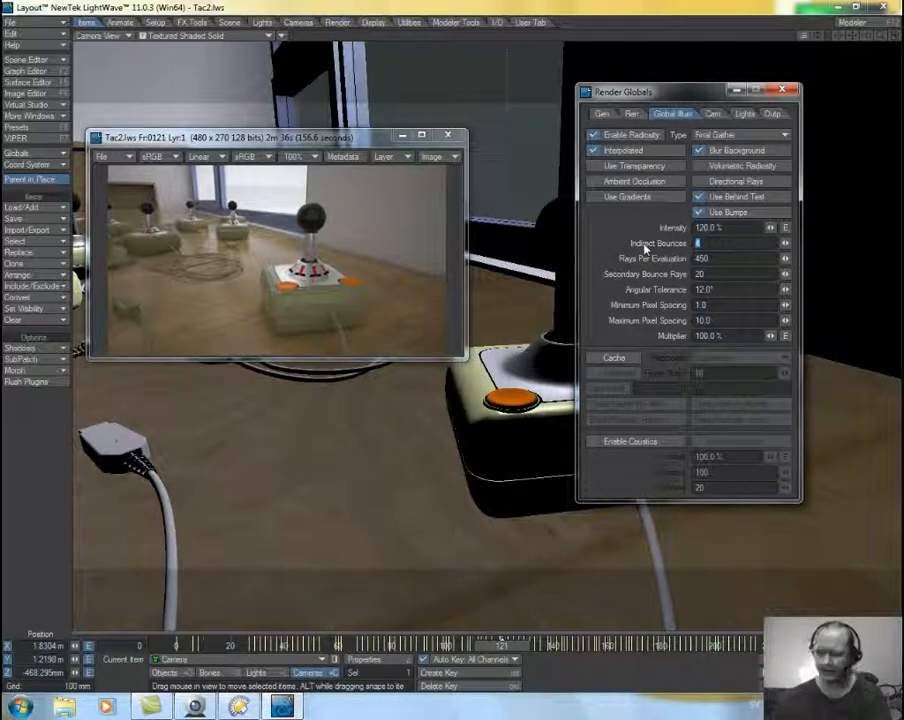
type("1")
key("Return")
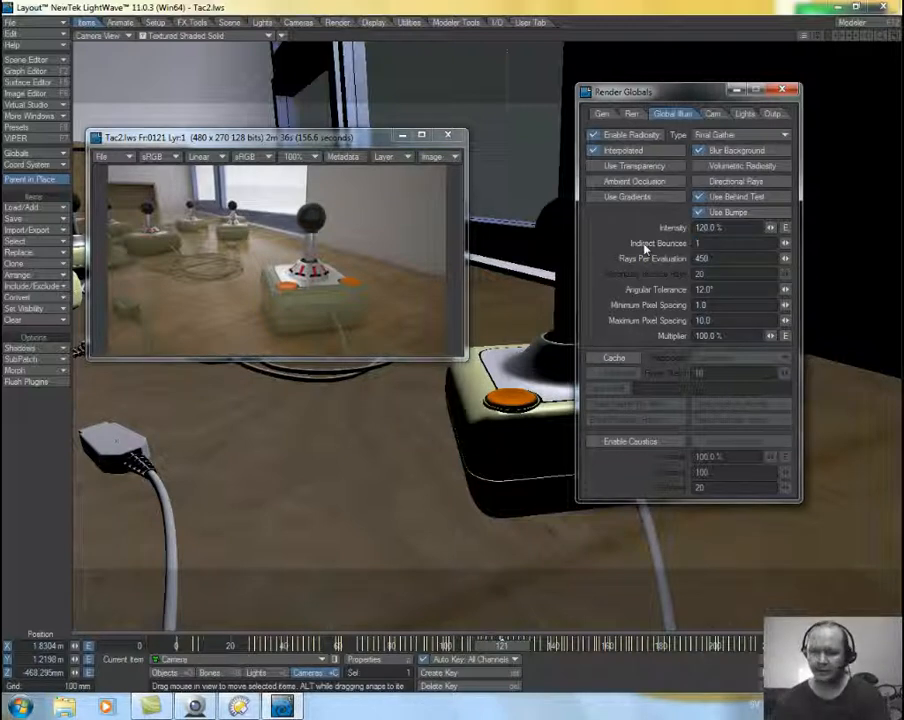
left_click(712, 134)
left_click(709, 111)
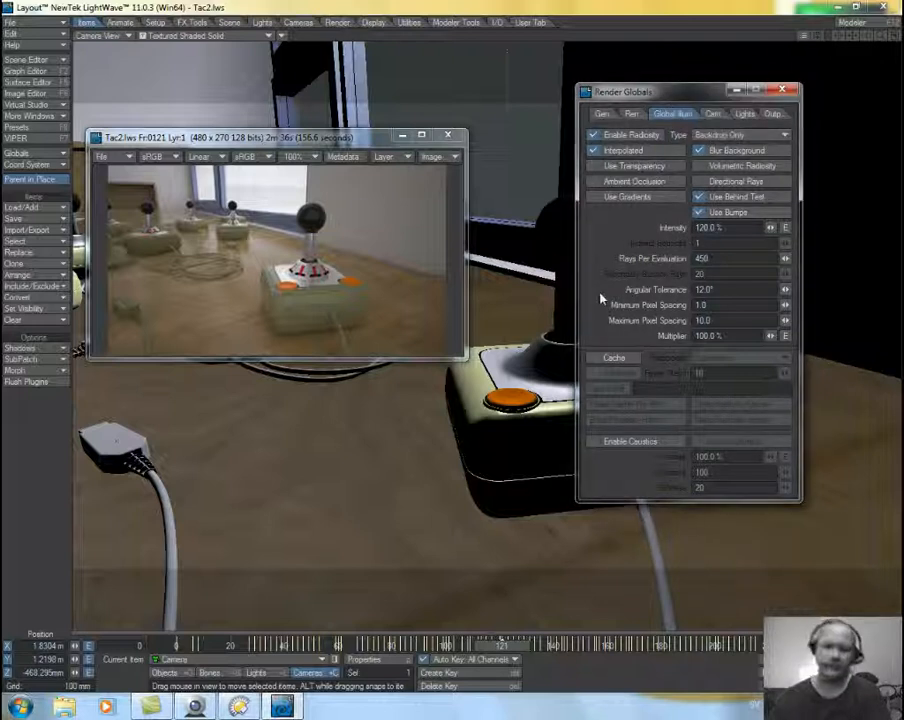
left_click(712, 134)
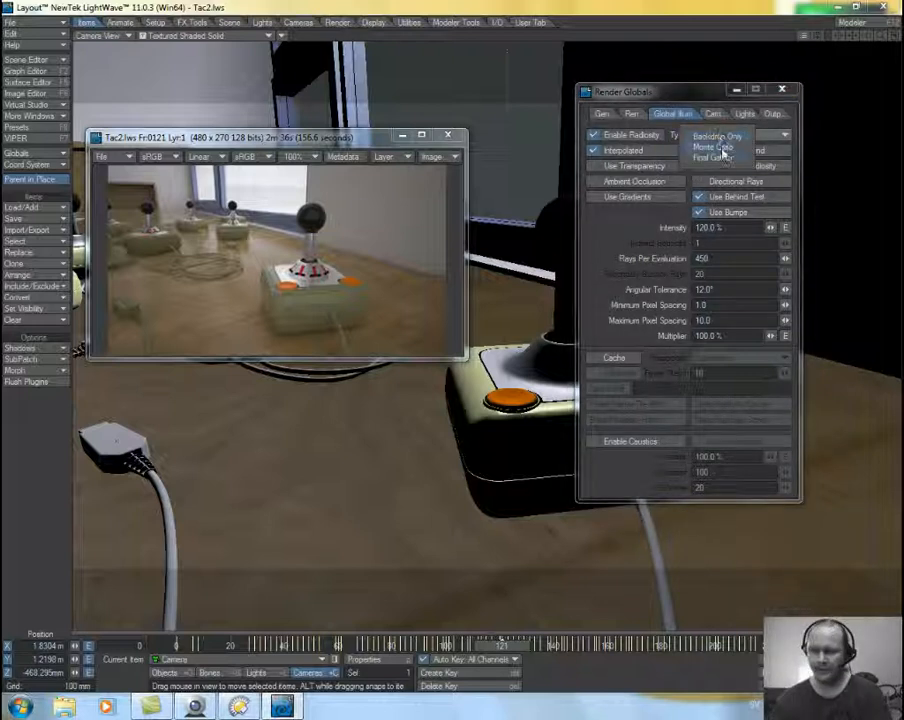
left_click(716, 162)
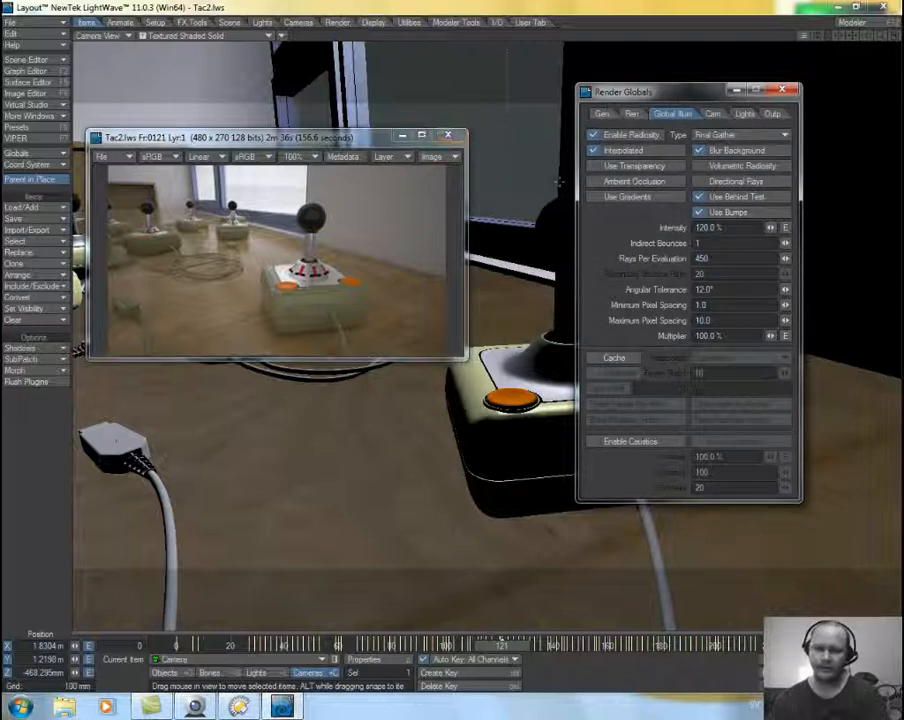
- Render the current frame with the reduced-bounce Final Gather settings and keep the result in the image viewer
left_click(700, 243)
key("Return")
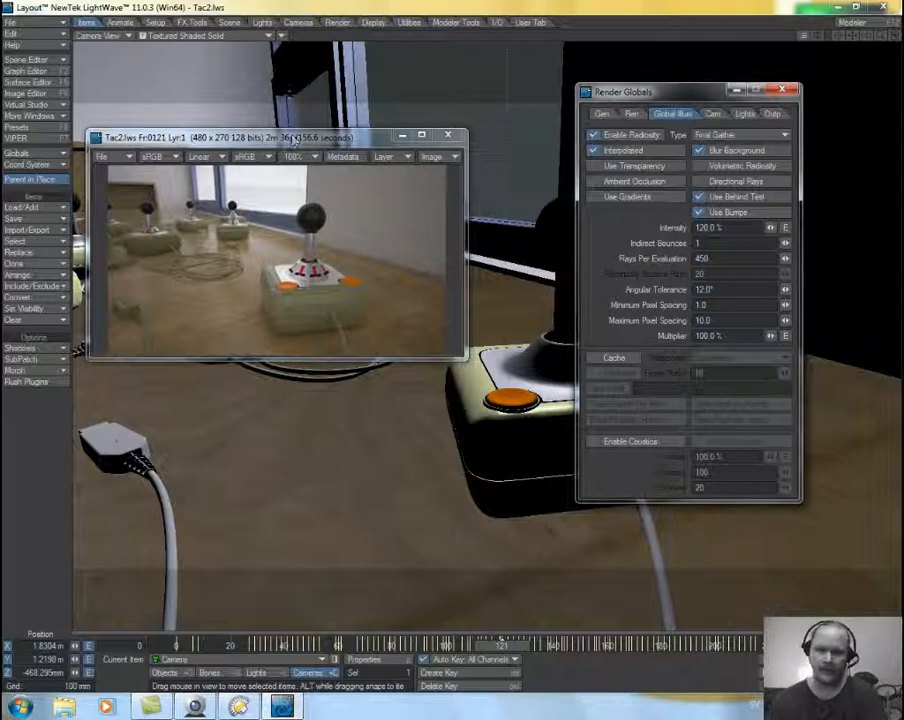
key("F9")
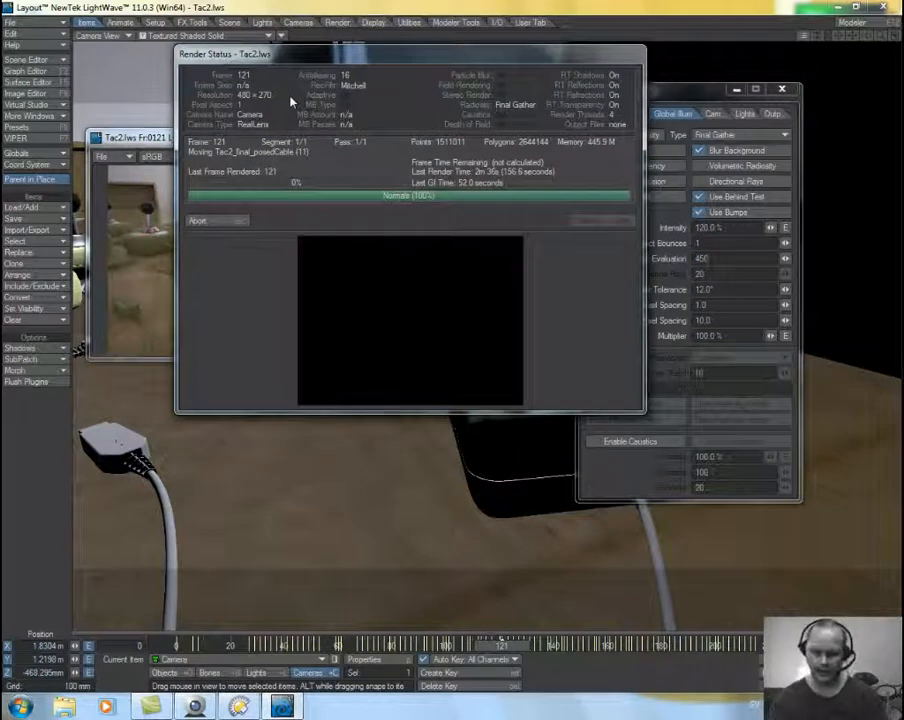
left_click(603, 222)
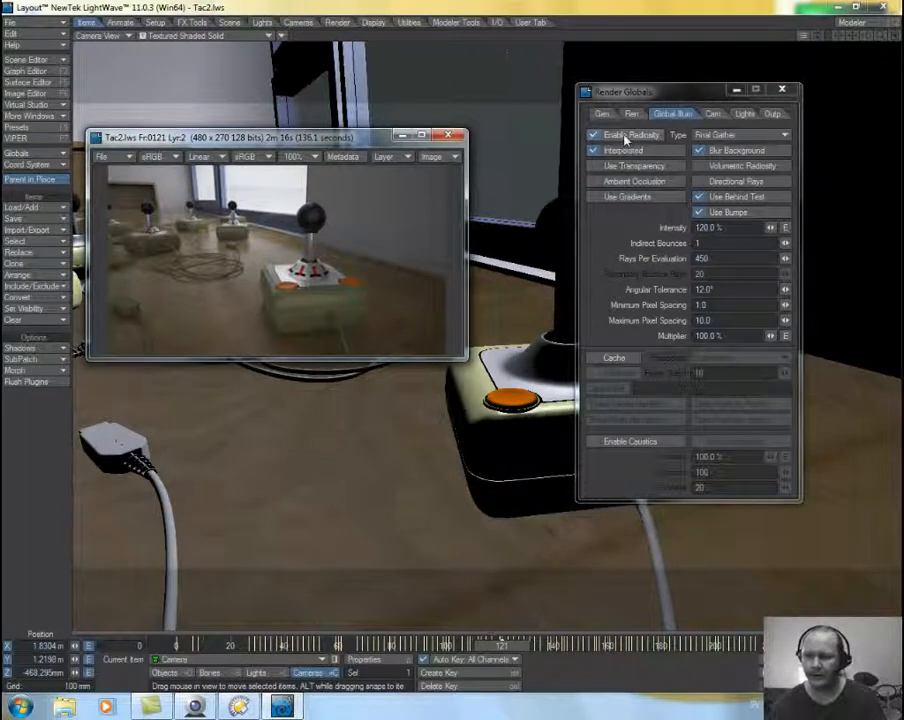
- Turn off radiosity for the scene and close the render settings
left_click(594, 134)
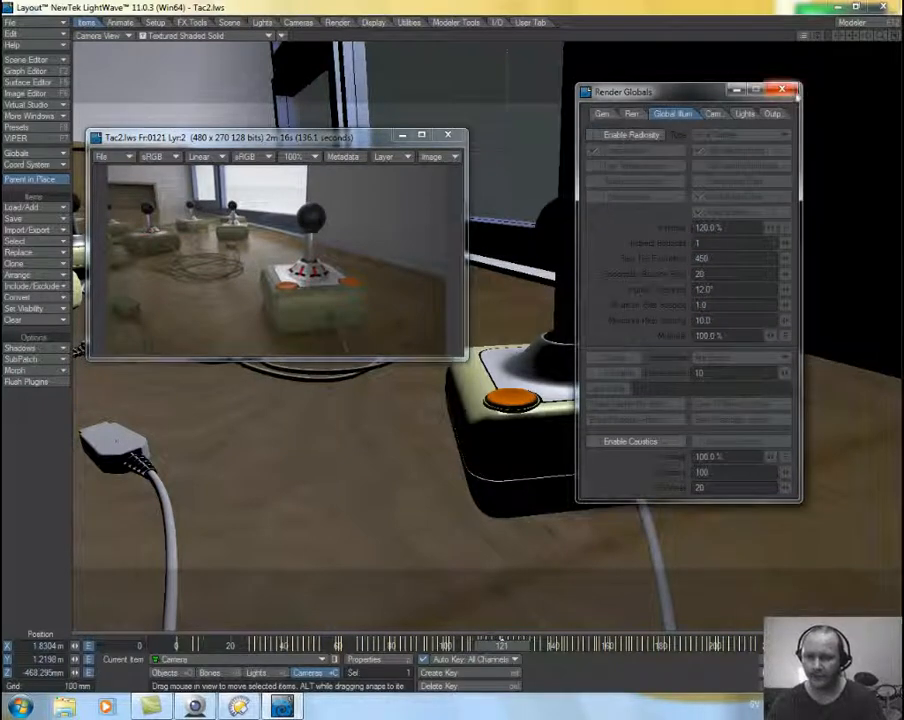
left_click(783, 90)
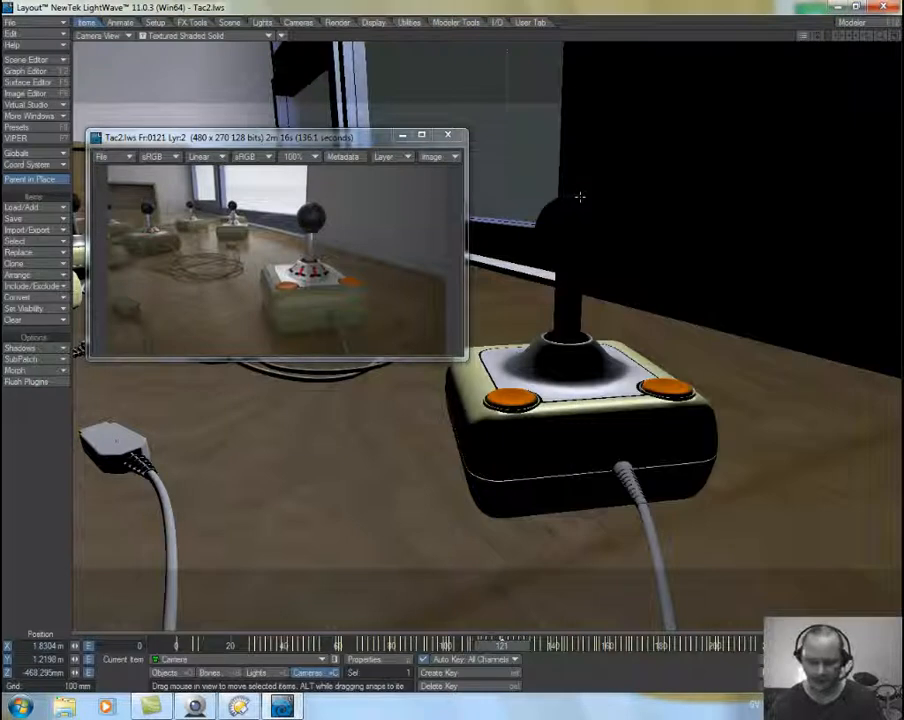
- Open the scene's processing effects and add a Node Pixel Filter
key("ctrl+F8")
left_click_drag(483, 182, 722, 99)
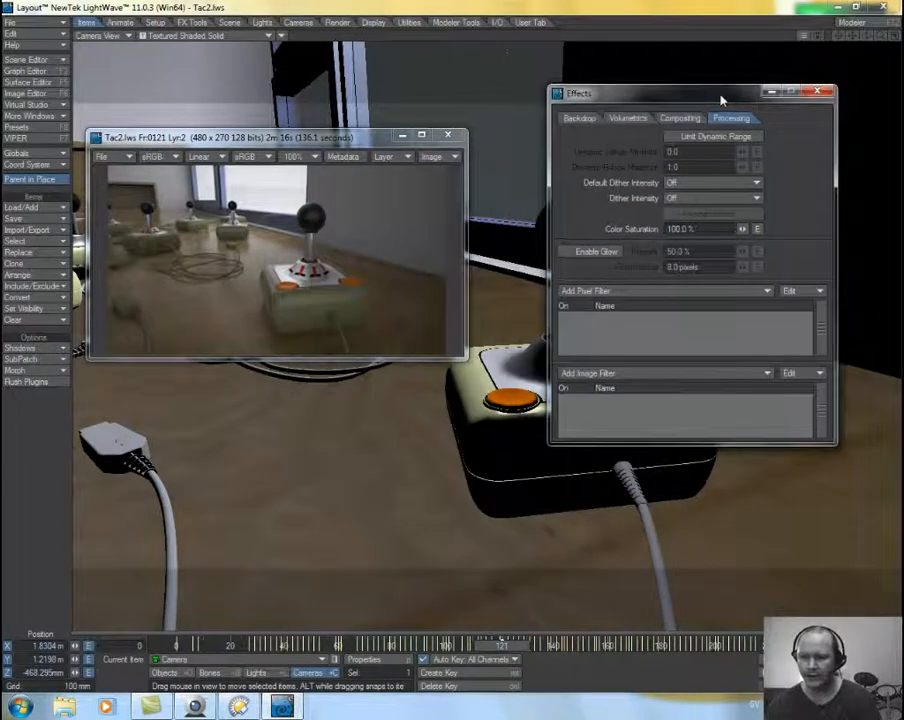
left_click(614, 294)
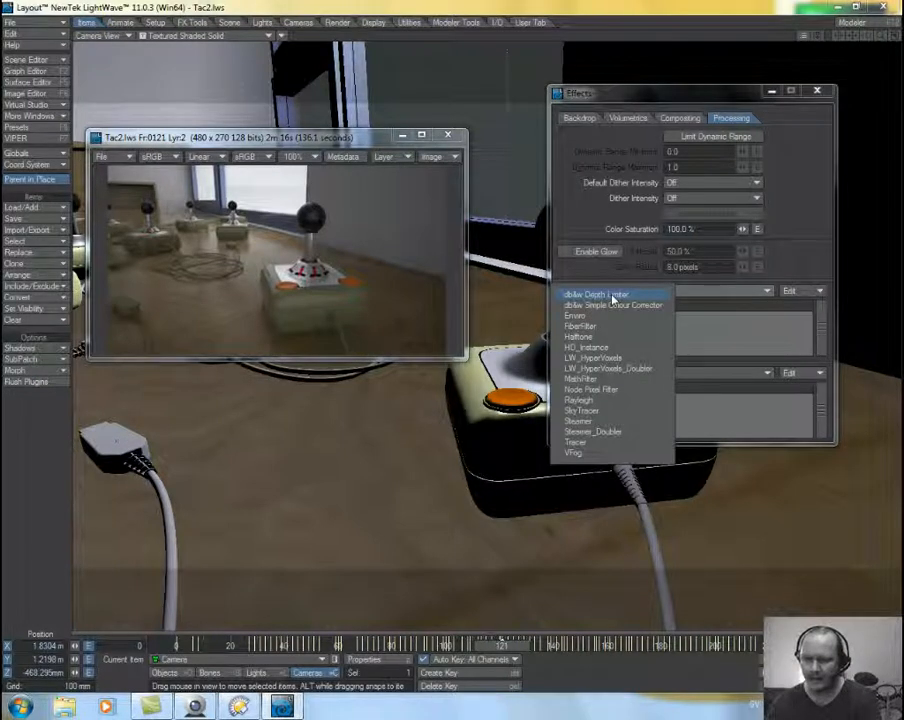
left_click(605, 389)
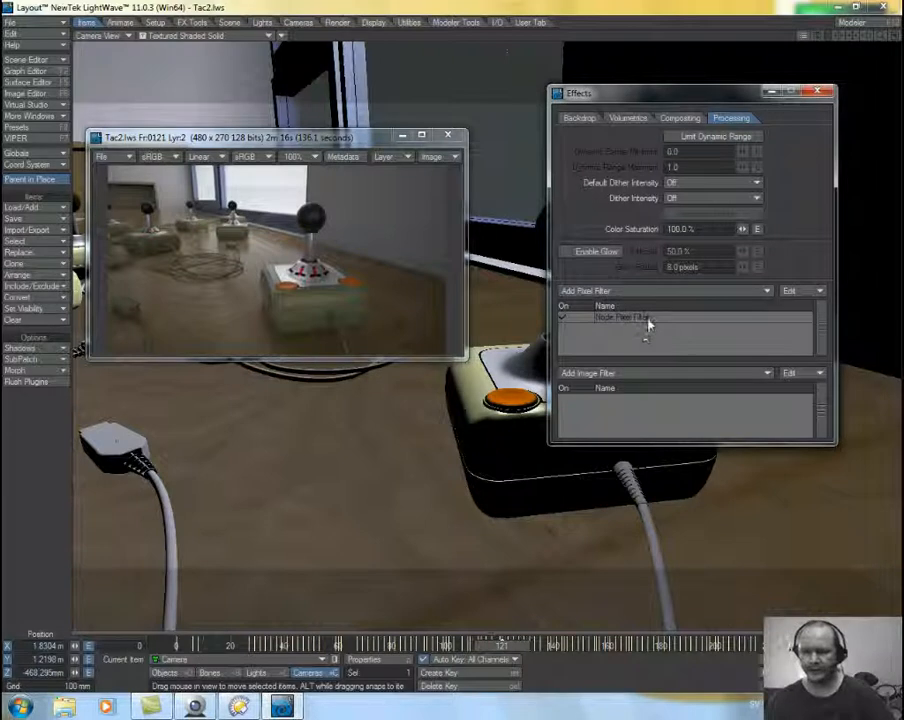
- Open the pixel filter's node network, enlarge its window and add a diffuse Occlusion shader node
double_click(648, 320)
left_click_drag(428, 178, 593, 105)
left_click_drag(811, 498, 900, 583)
left_click_drag(747, 286, 799, 320)
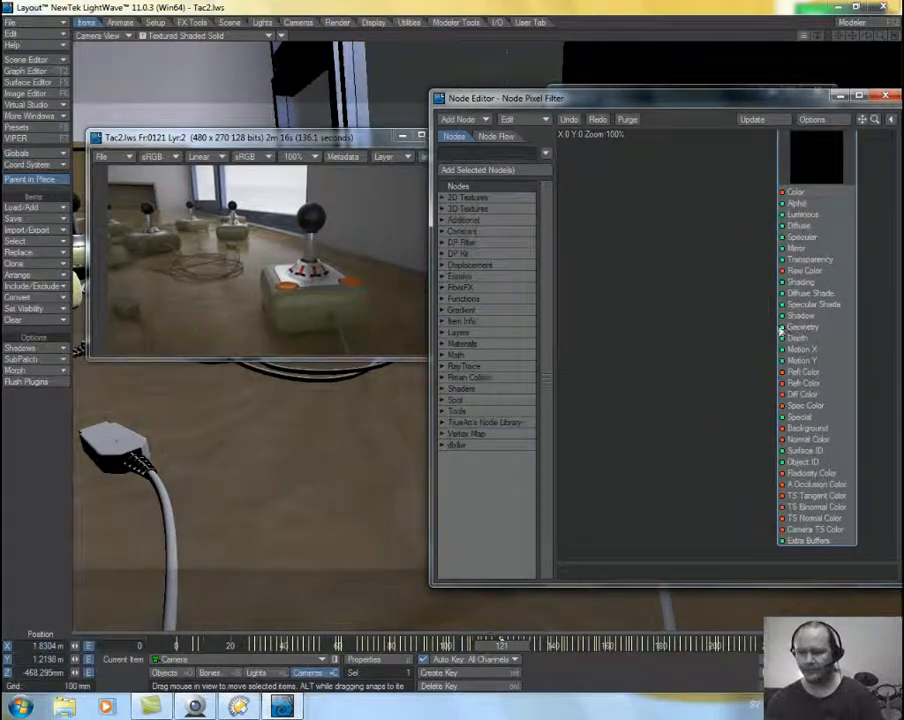
left_click(465, 152)
type("occ")
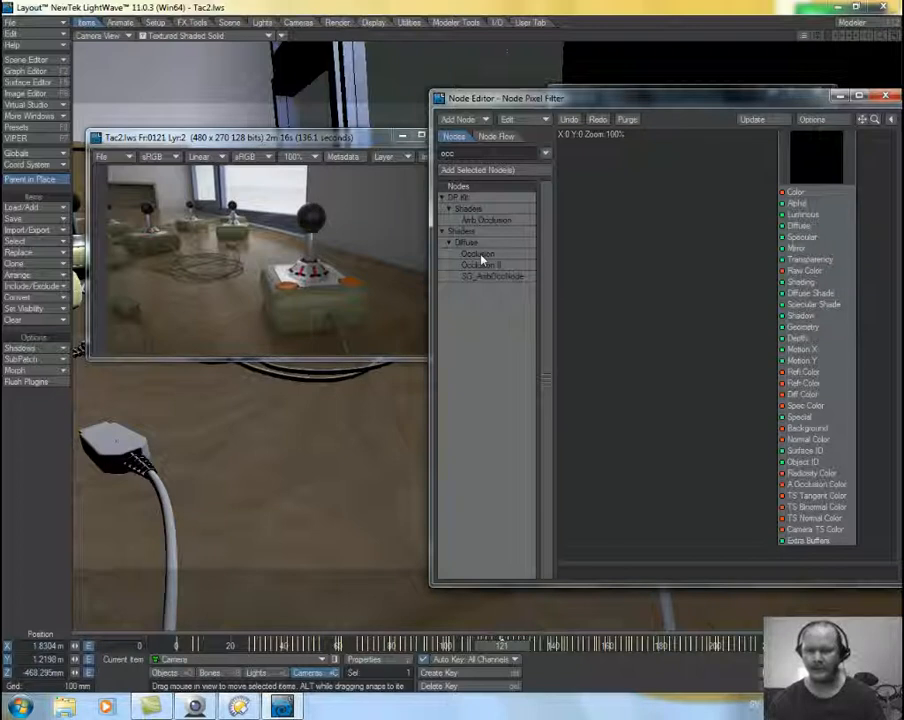
left_click_drag(481, 258, 700, 340)
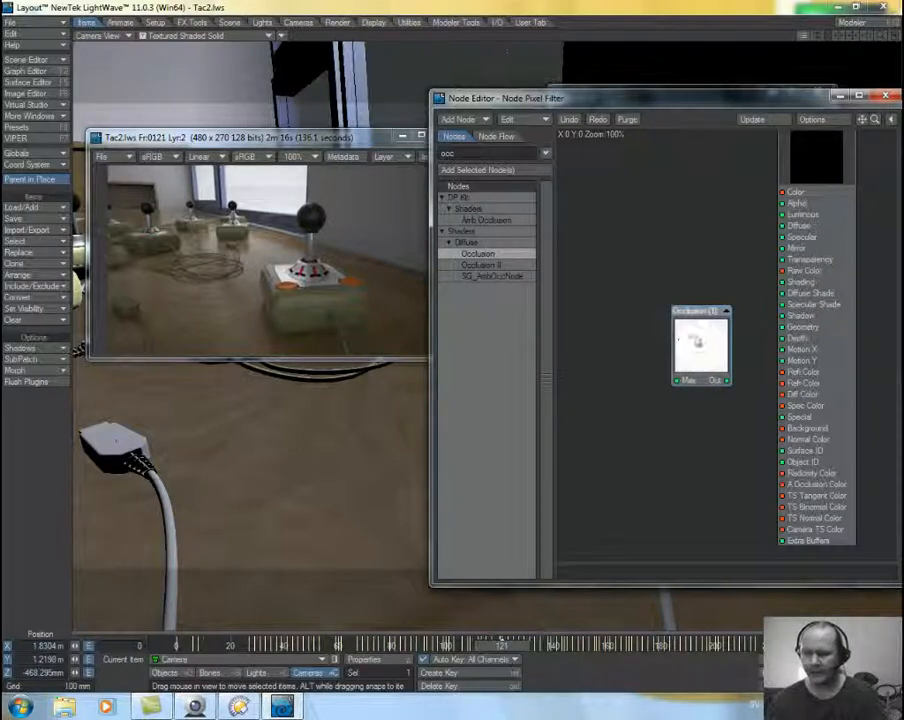
- Set the Occlusion node's mode to Ranged with a maximum distance of 70 cm
double_click(700, 340)
left_click(492, 284)
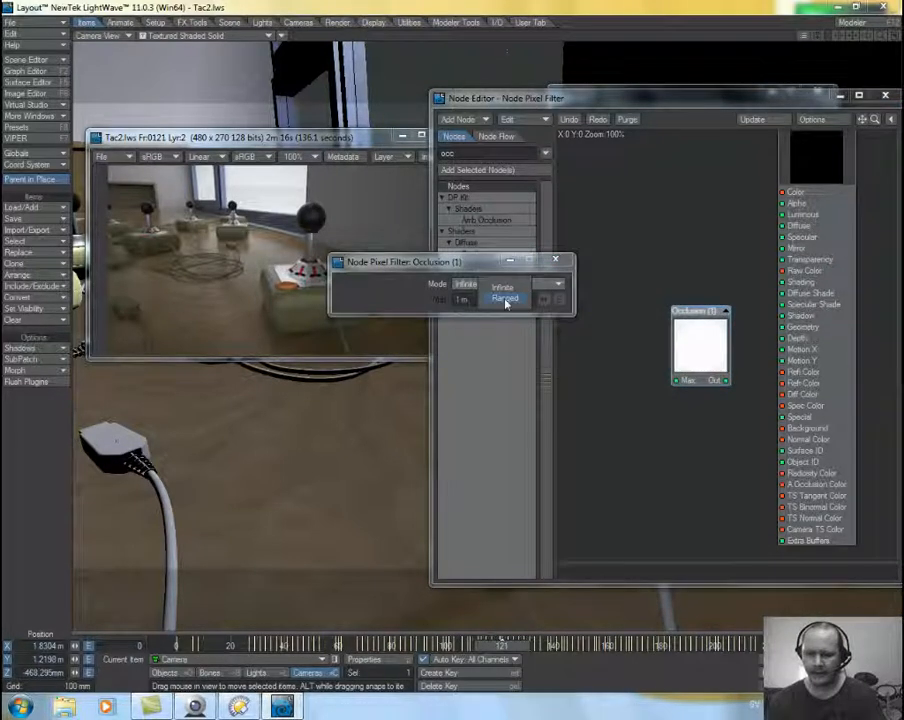
left_click(498, 296)
type("70")
key("Return")
type("cm")
key("Return")
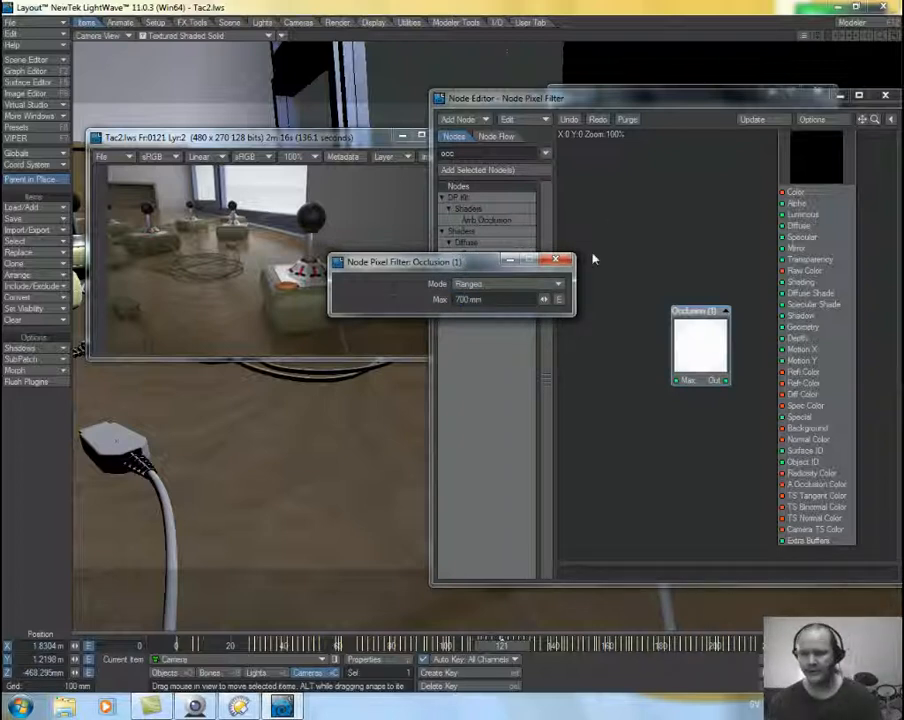
left_click(560, 261)
- Connect the Occlusion output to the PixelFilter's Radiosity Color input and arrange both nodes
left_click_drag(684, 440, 638, 412, "alt")
left_click_drag(653, 333, 730, 444)
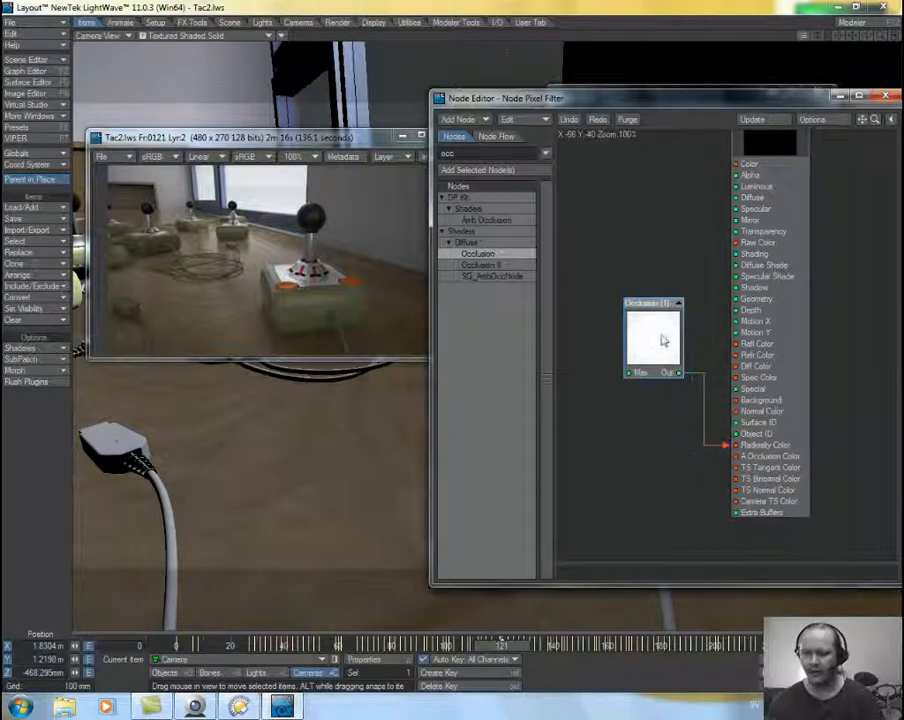
left_click_drag(663, 339, 660, 357)
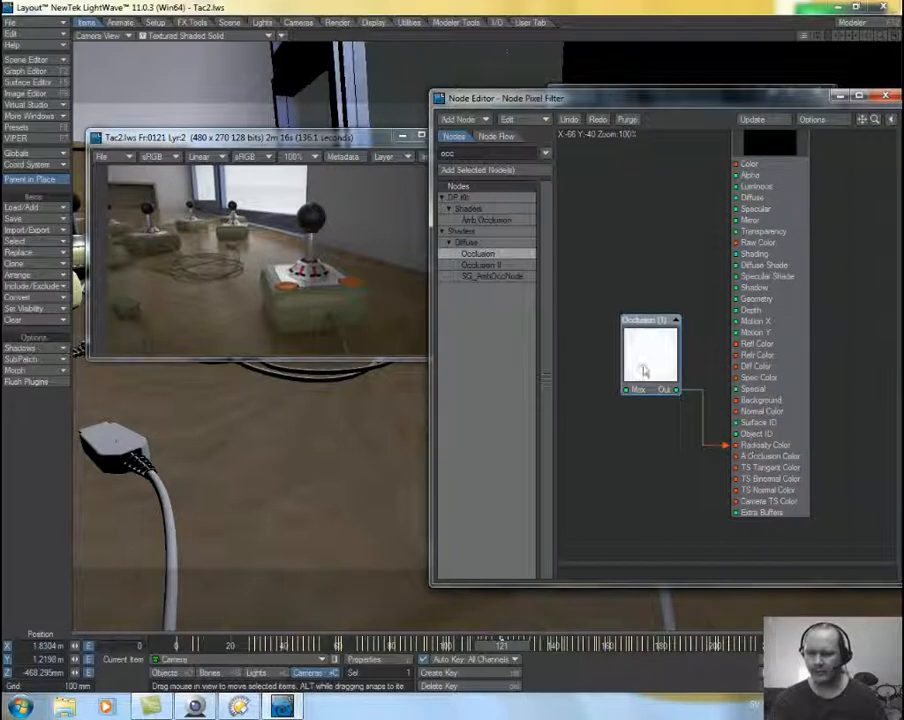
left_click_drag(640, 374, 641, 387)
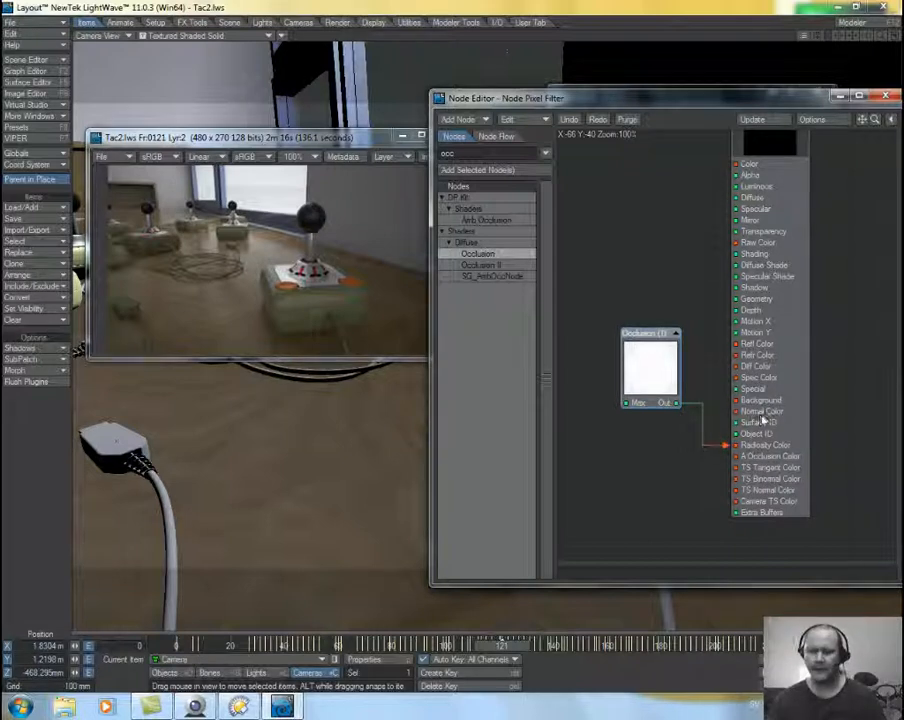
left_click_drag(663, 373, 668, 387)
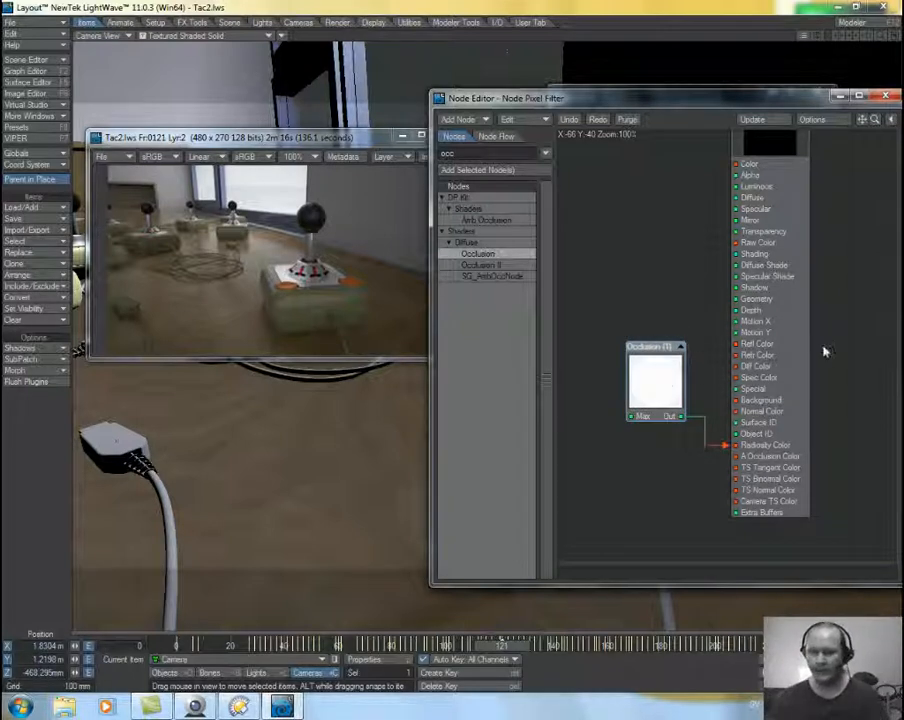
left_click_drag(783, 260, 795, 315)
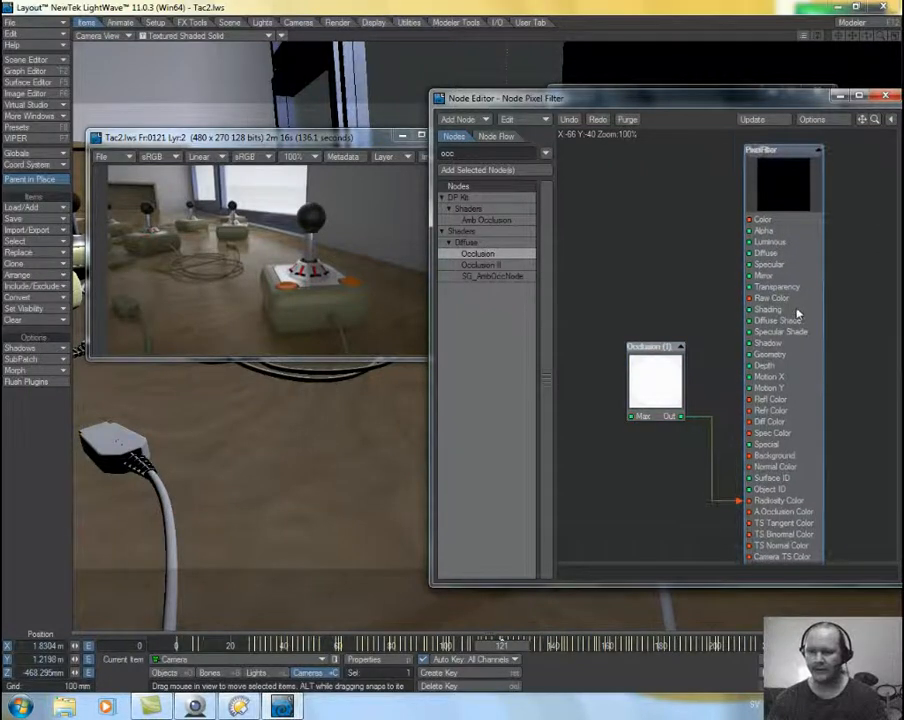
- Enable Radiosity Color and MultiThread/Persp. AA on the PixelFilter node, set Alpha Mode to Replace Buffer, and close the node editor
double_click(797, 314)
left_click_drag(440, 259, 432, 186)
left_click(484, 333)
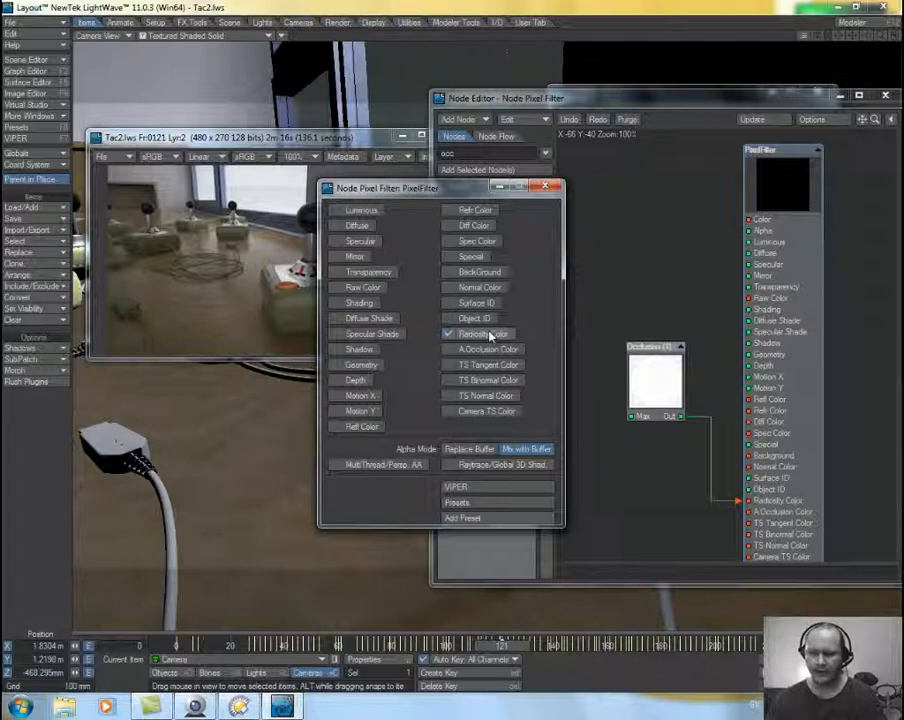
left_click(468, 449)
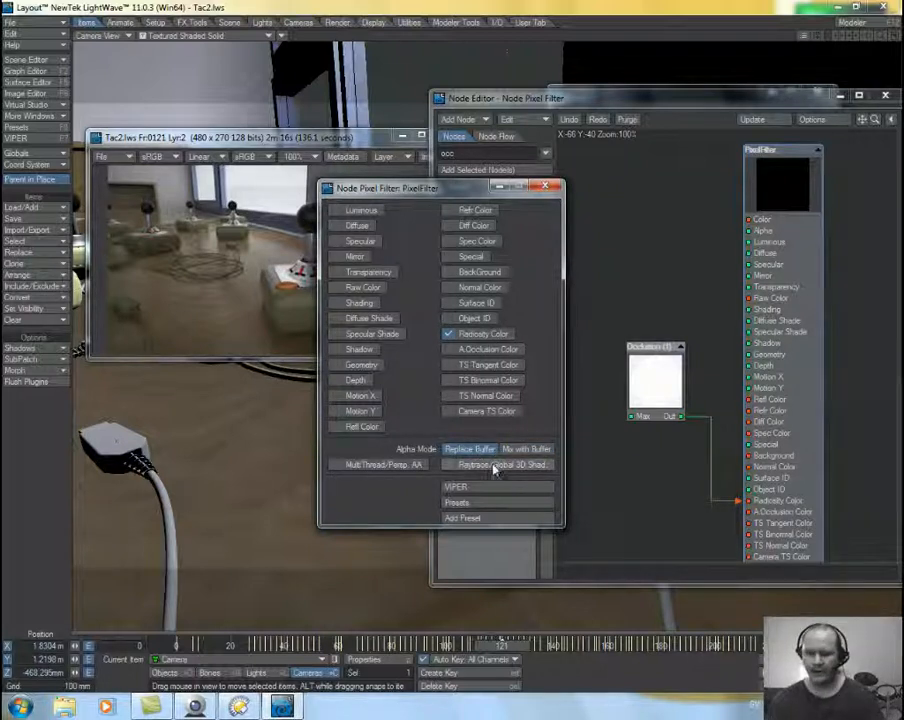
left_click(500, 466)
left_click(395, 465)
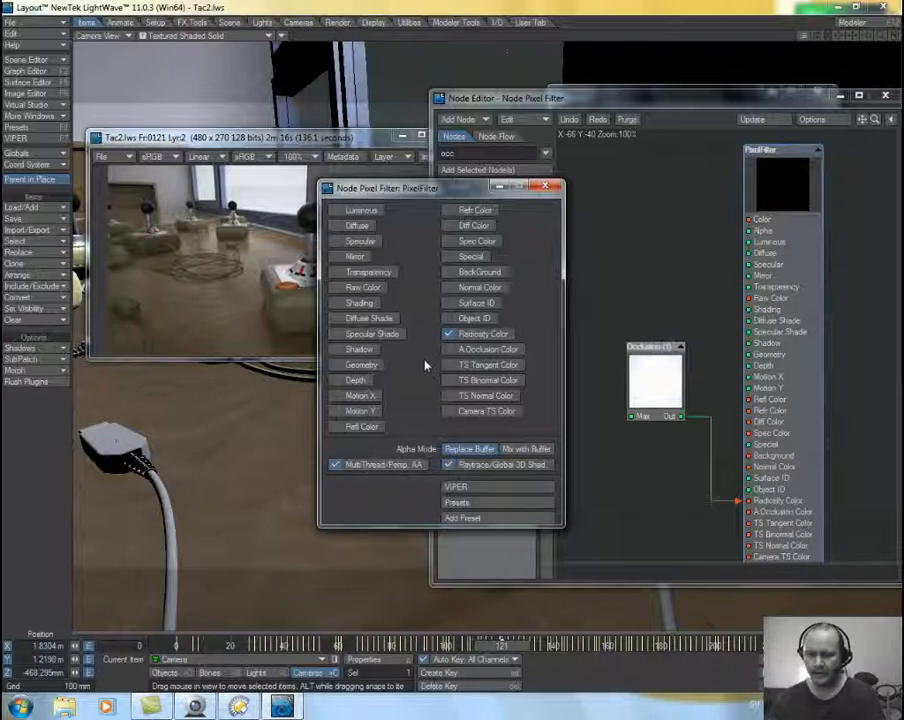
left_click(476, 466)
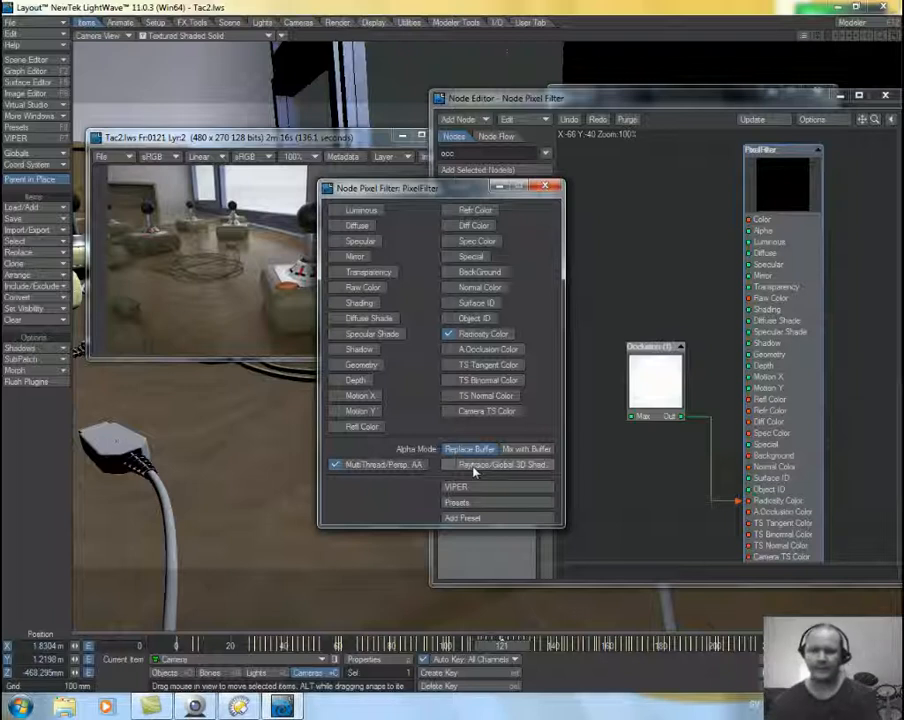
left_click(545, 186)
left_click_drag(688, 288, 654, 262, "alt")
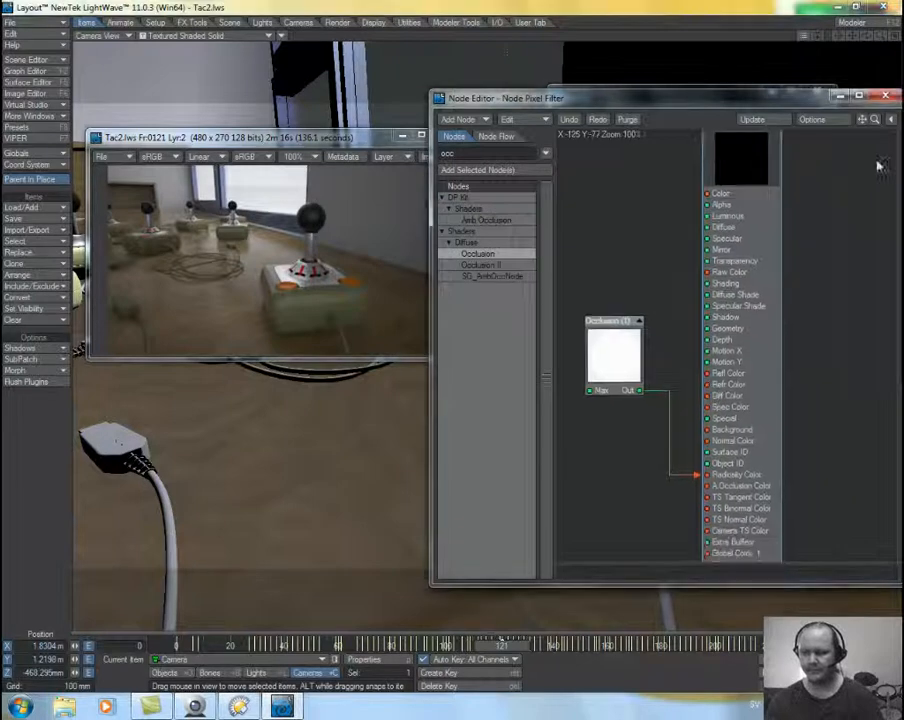
left_click(885, 97)
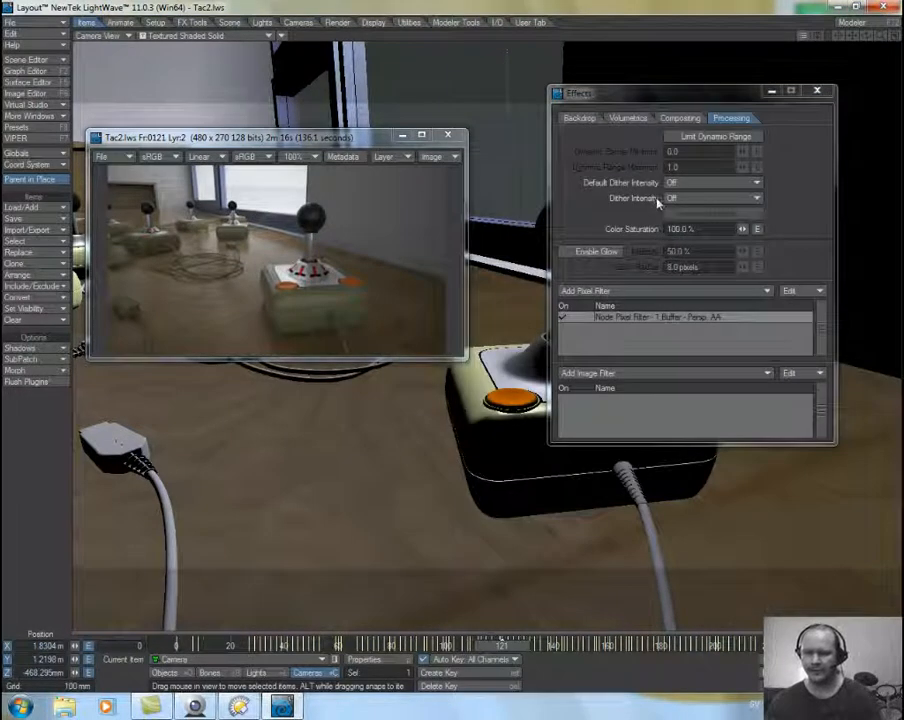
- Add a Node Image Filter to the scene's image filters and open its node network
left_click(636, 374)
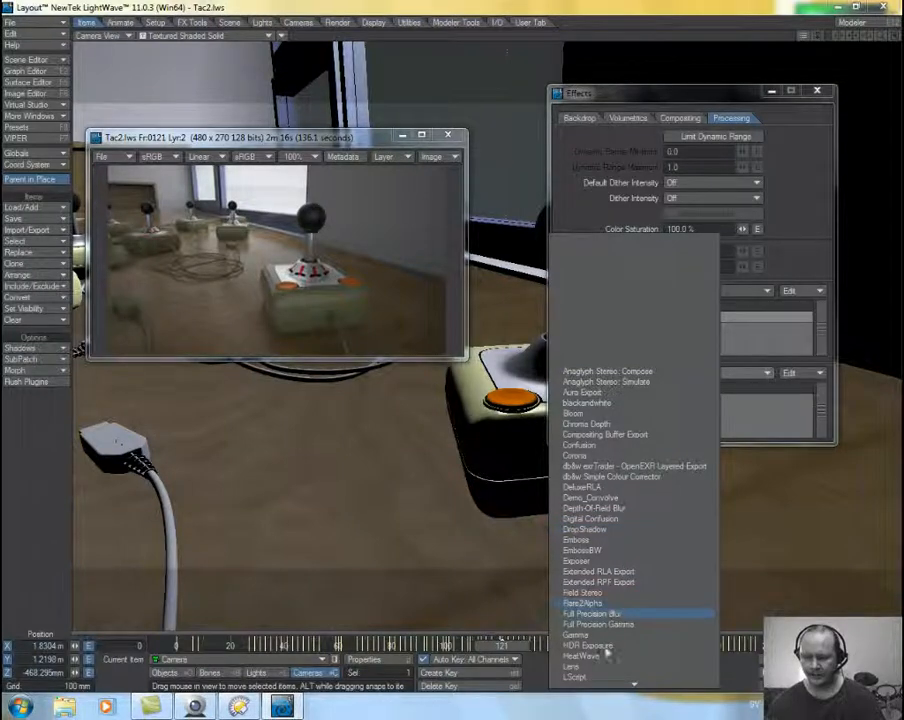
scroll(608, 598, "down", 3)
scroll(604, 578, "down", 2)
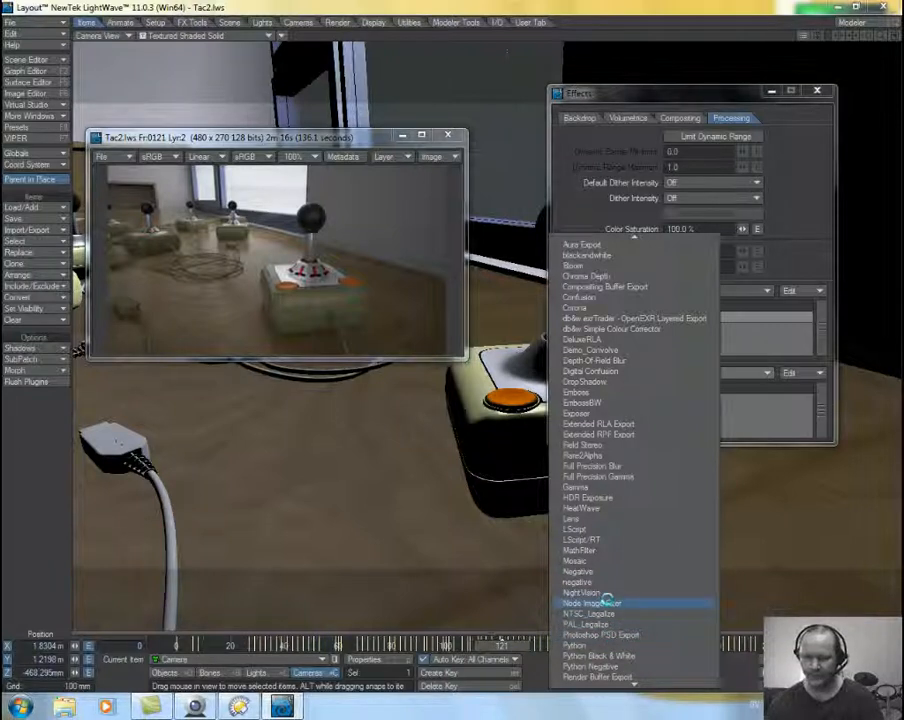
left_click(600, 603)
double_click(628, 398)
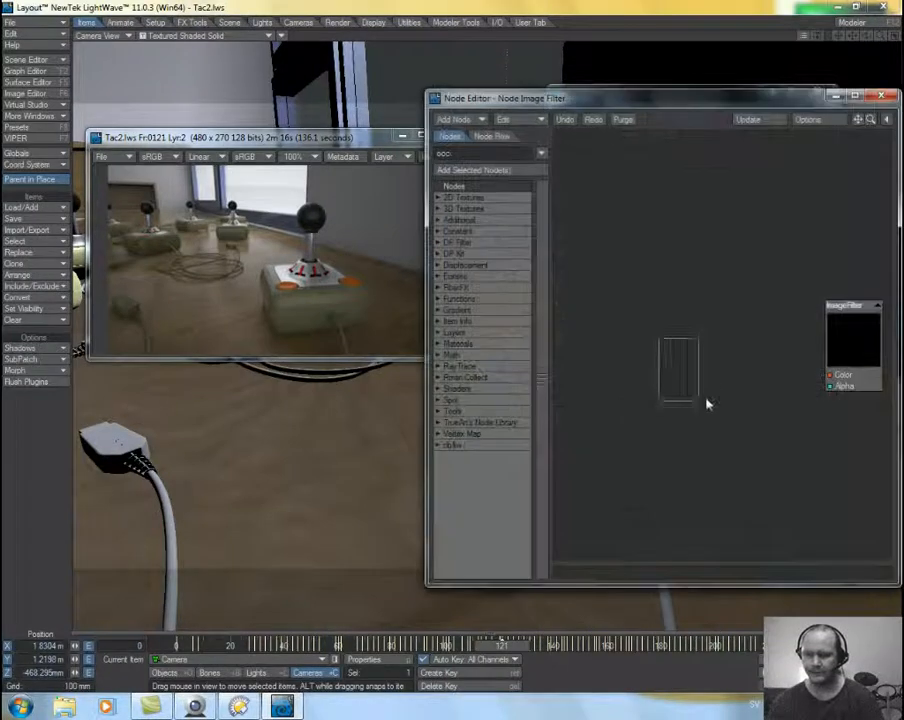
- Search the nodes for "buffer", add a Render Buffer node beside the ImageFilter node, and arrange the editor and Effects windows
left_click_drag(464, 154, 362, 160)
type("buffer")
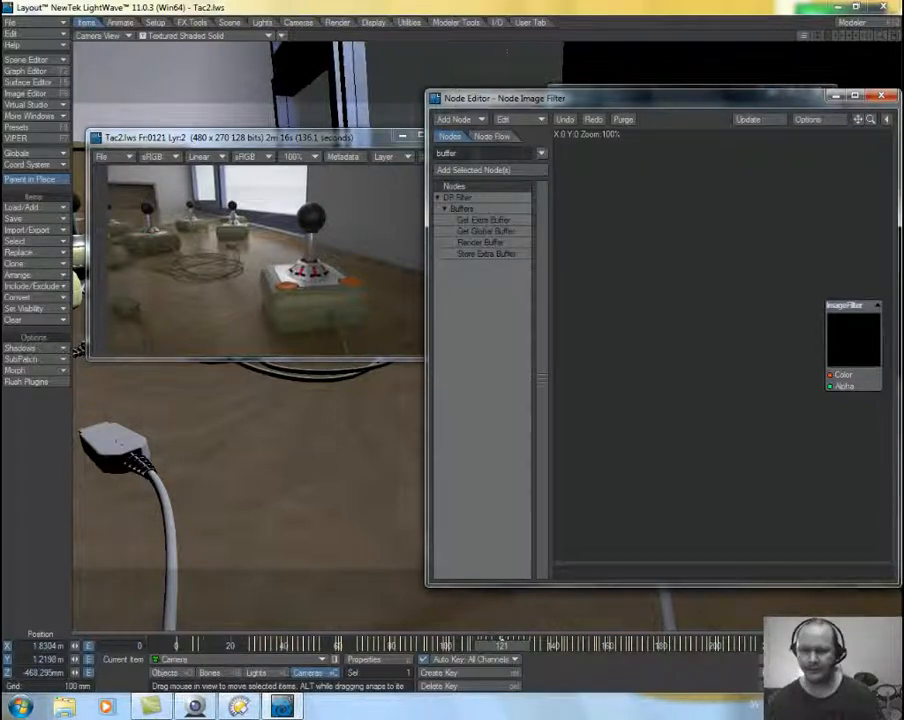
double_click(485, 246)
left_click_drag(690, 262, 620, 255)
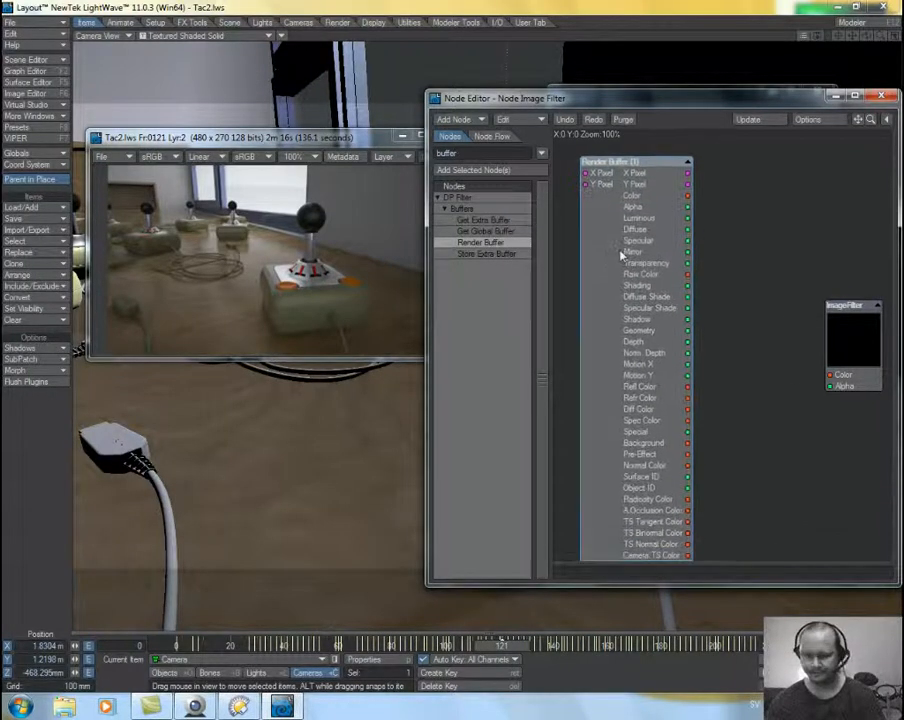
mouse_move(752, 293)
left_mouse_down("alt")
mouse_move(712, 293)
mouse_move(738, 293)
left_mouse_up("alt")
left_click_drag(692, 99, 374, 107)
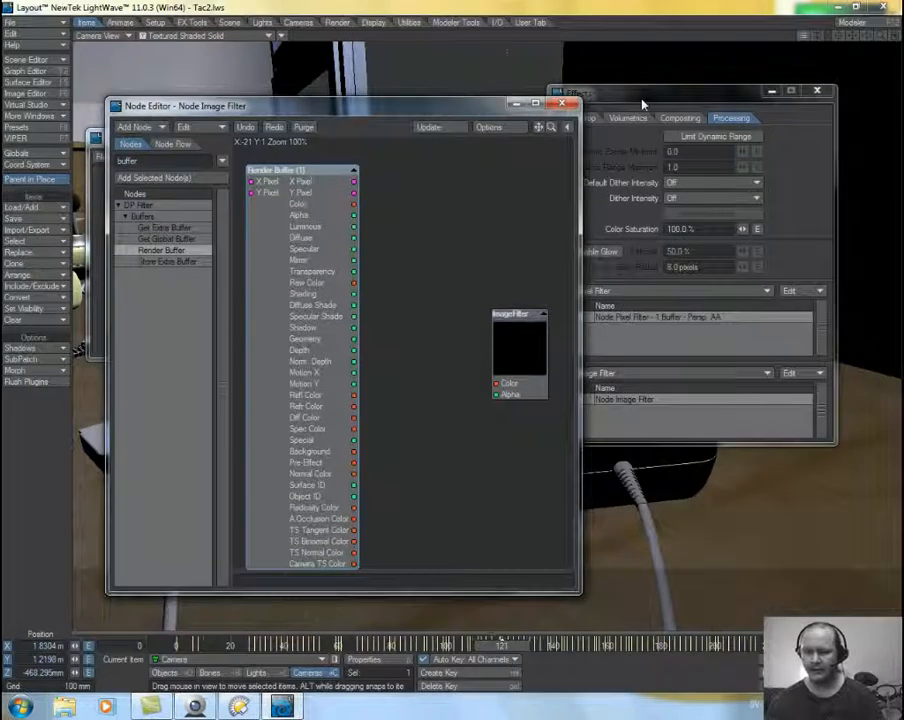
left_click_drag(645, 96, 684, 90)
- Review the pixel filter's network, and in the image filter's network connect Render Buffer's Radiosity Color to the ImageFilter's Color input
double_click(683, 312)
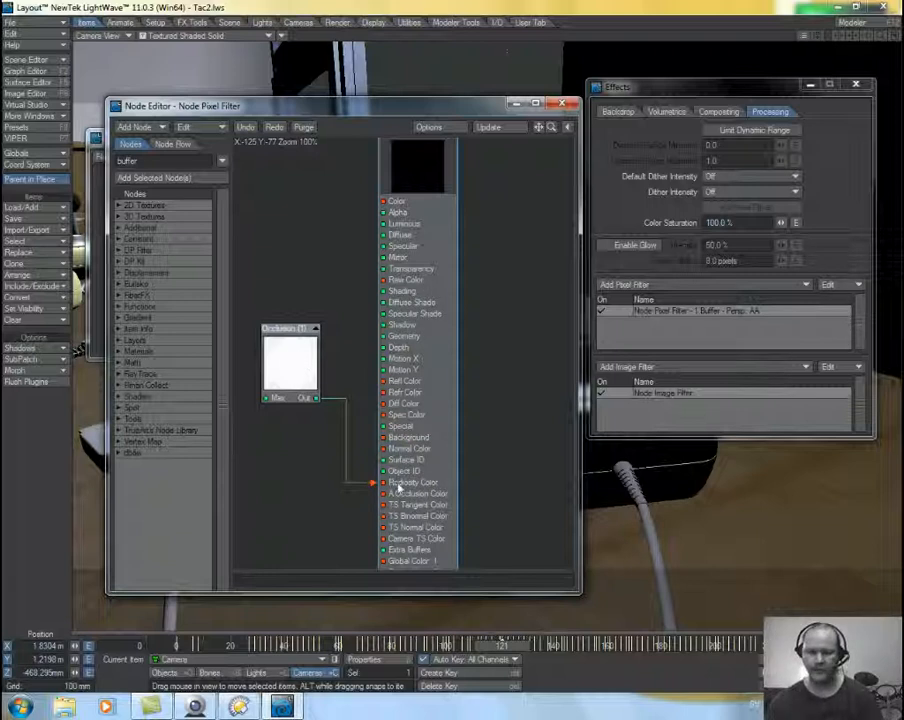
left_click_drag(416, 475, 423, 468)
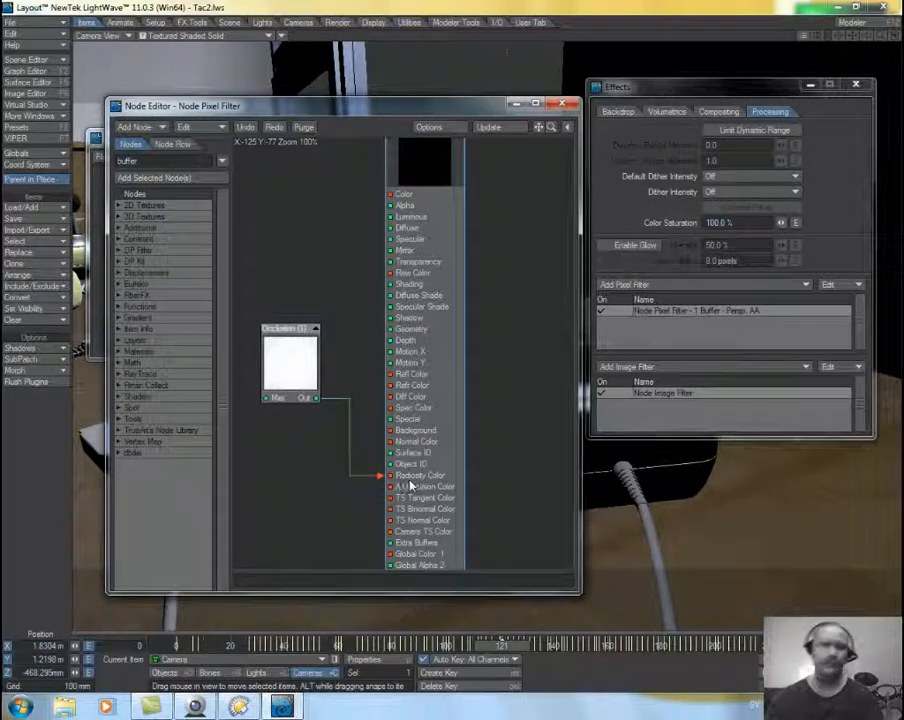
left_click(563, 104)
double_click(672, 397)
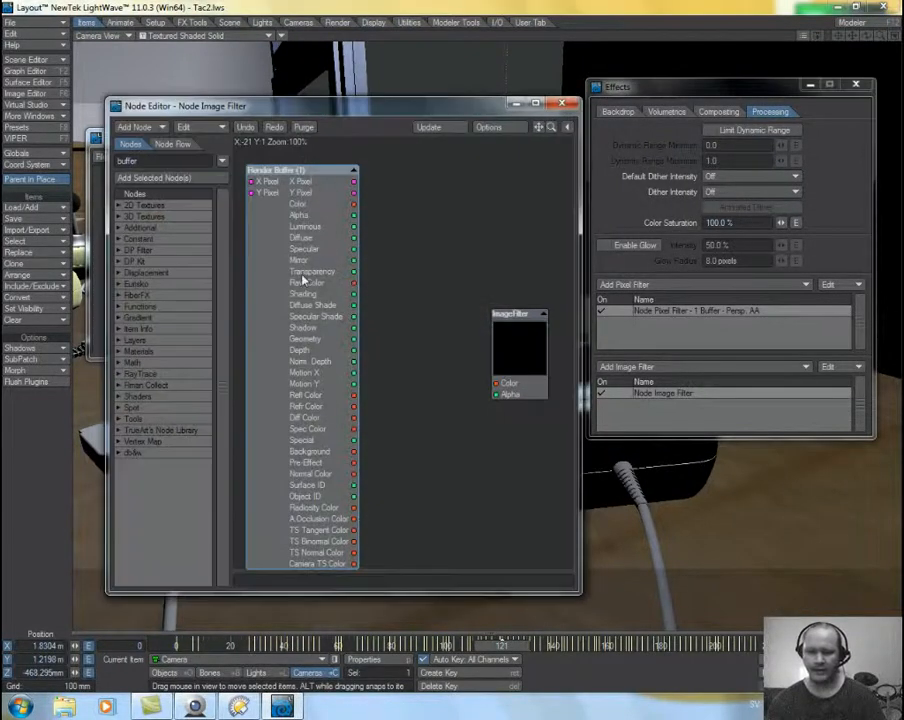
left_click_drag(322, 440, 320, 433)
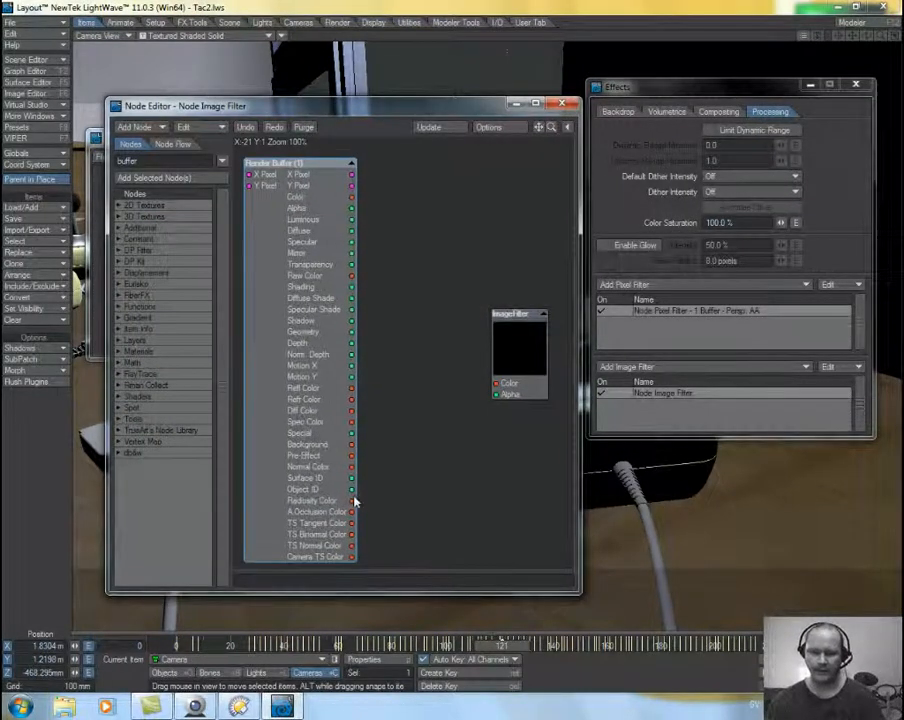
left_click_drag(352, 501, 497, 384)
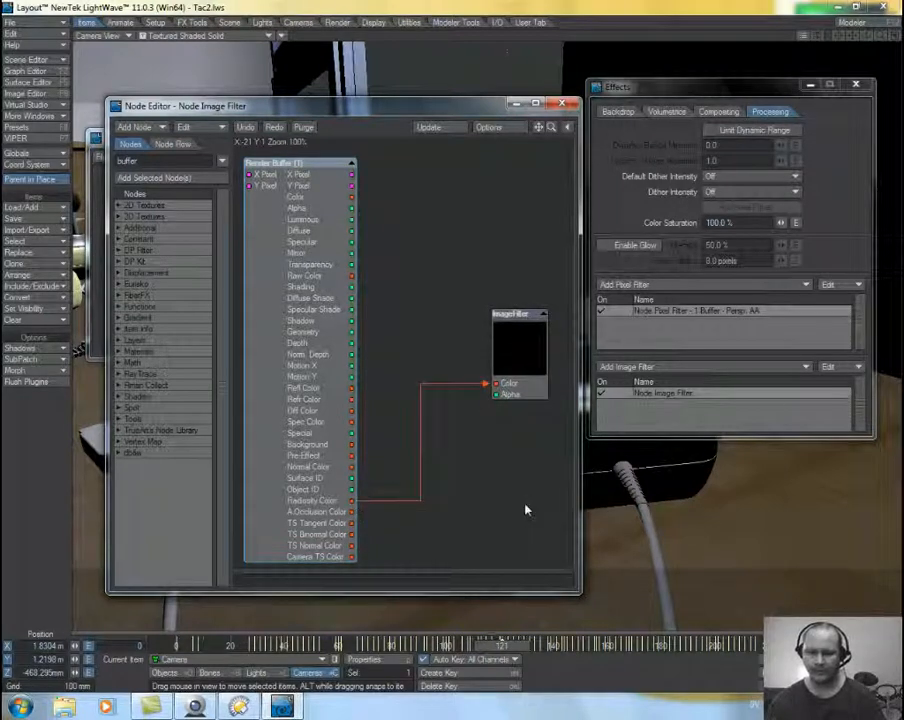
scroll(524, 500, "down", 2)
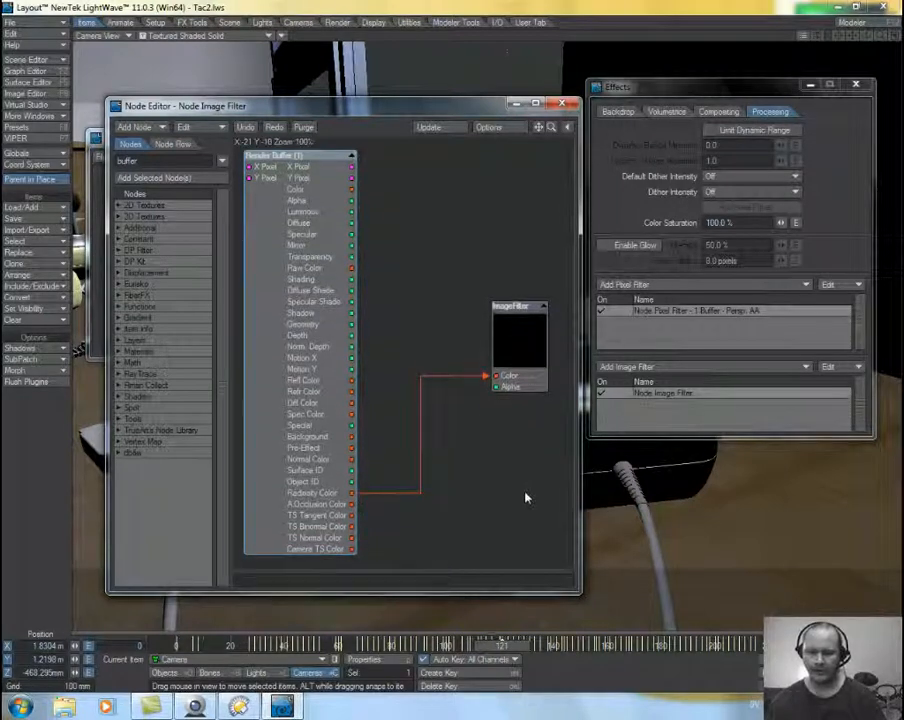
- Enable the Radiosity Color buffer in the ImageFilter node's settings and move the node editor aside
double_click(522, 337)
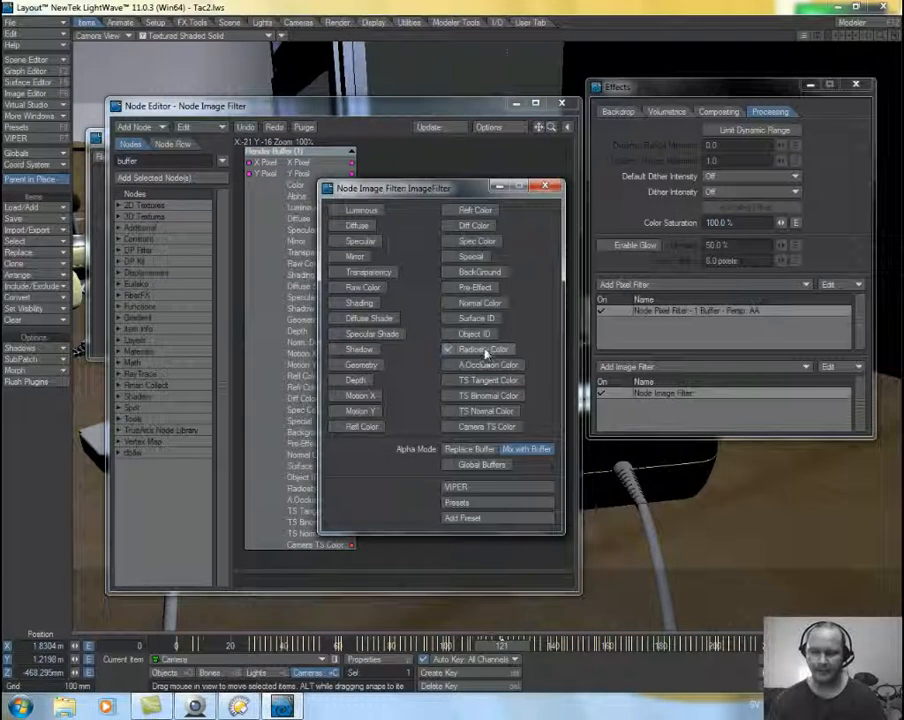
left_click(485, 351)
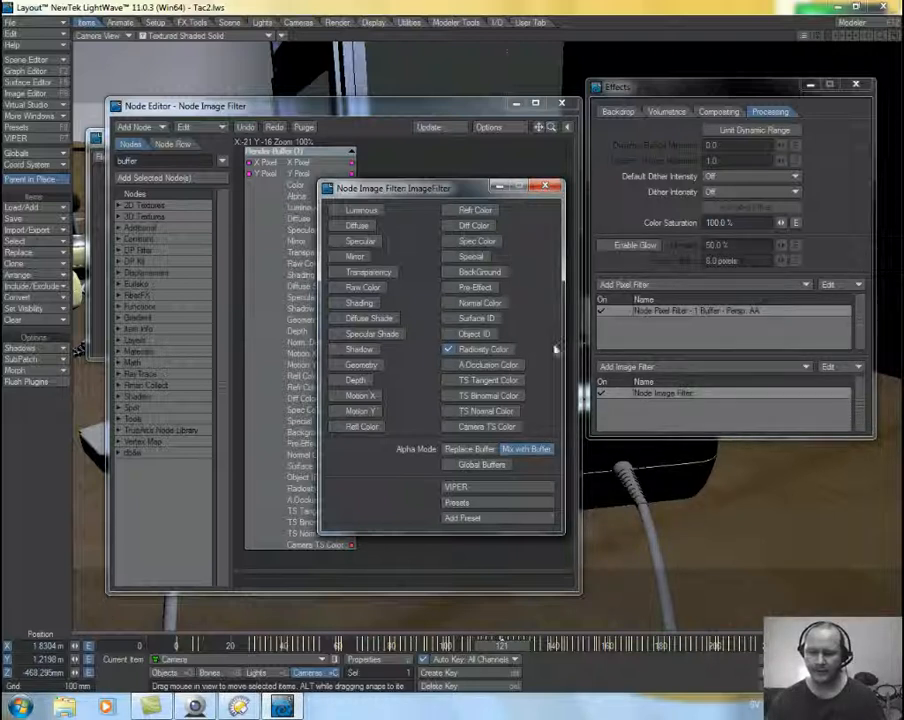
left_click(545, 186)
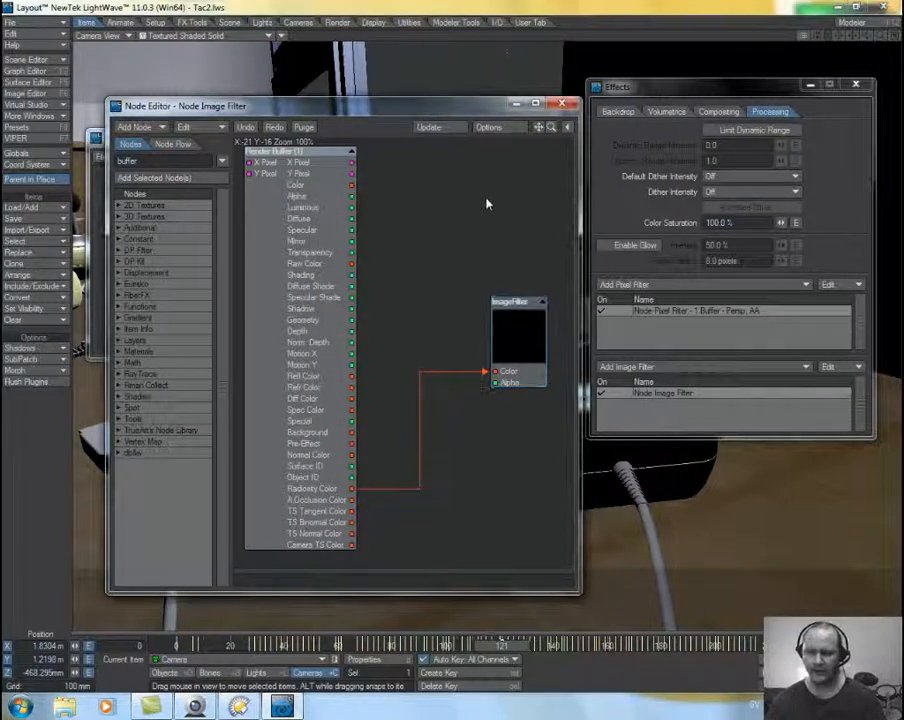
left_click_drag(473, 110, 671, 91)
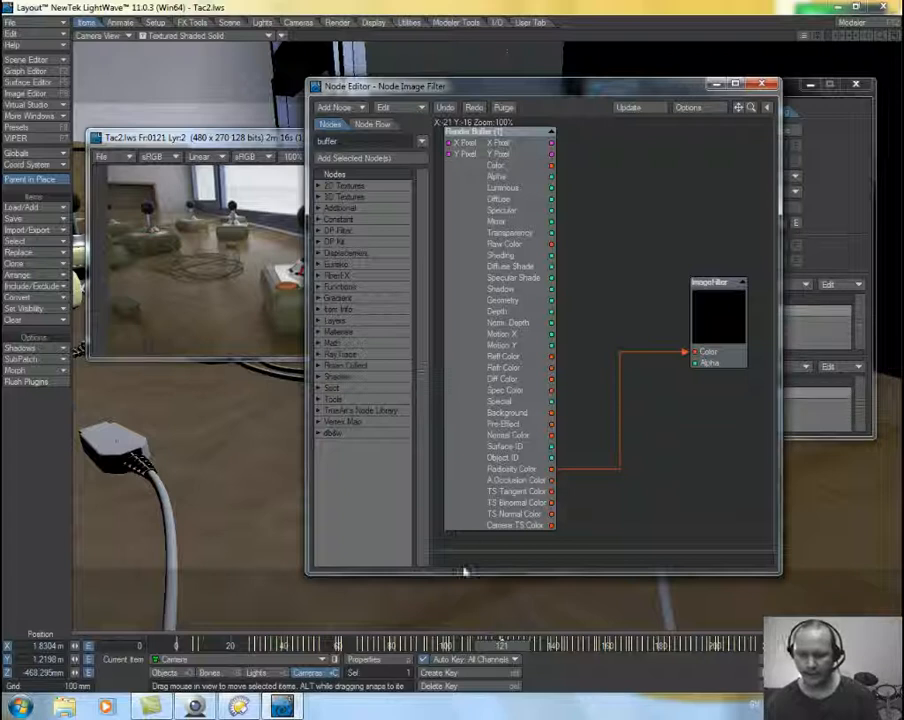
- Set the camera's Minimum Samples and the render's Shading Samples to 1, and render a test of the current frame
left_click(358, 659)
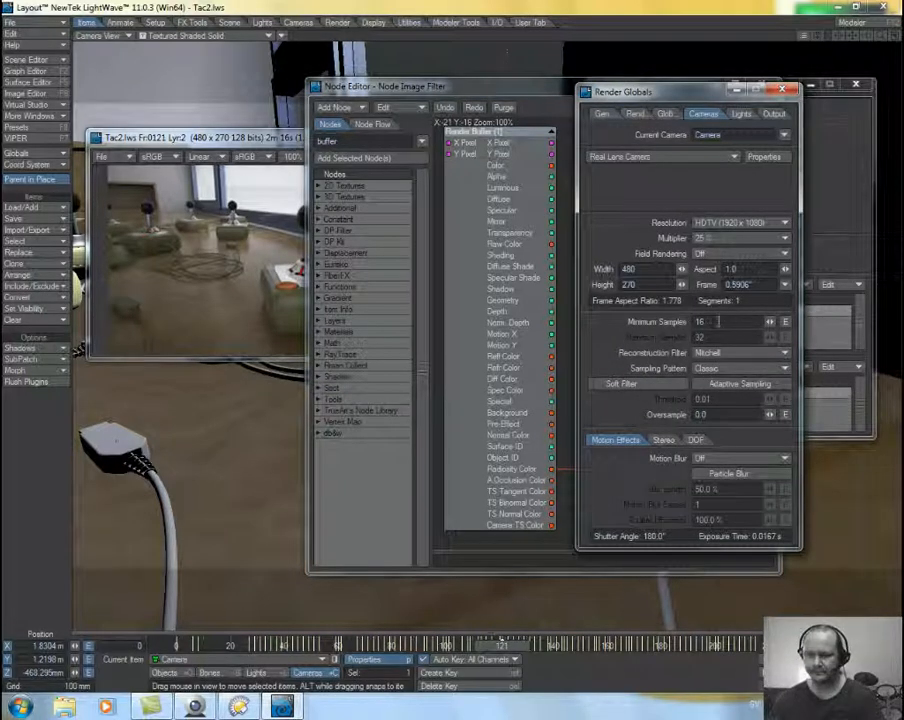
double_click(705, 321)
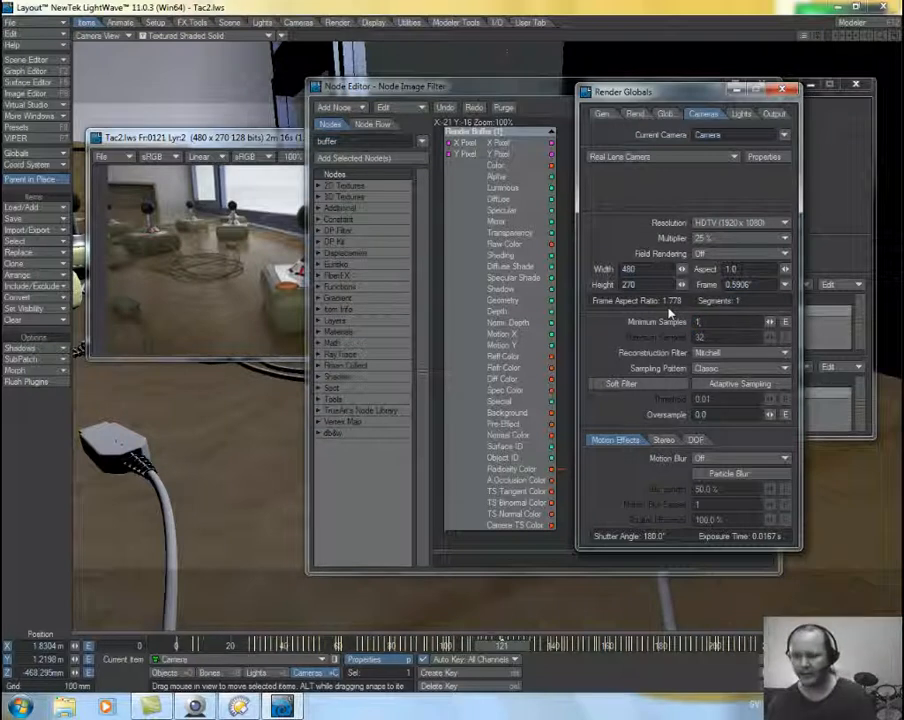
left_click(644, 115)
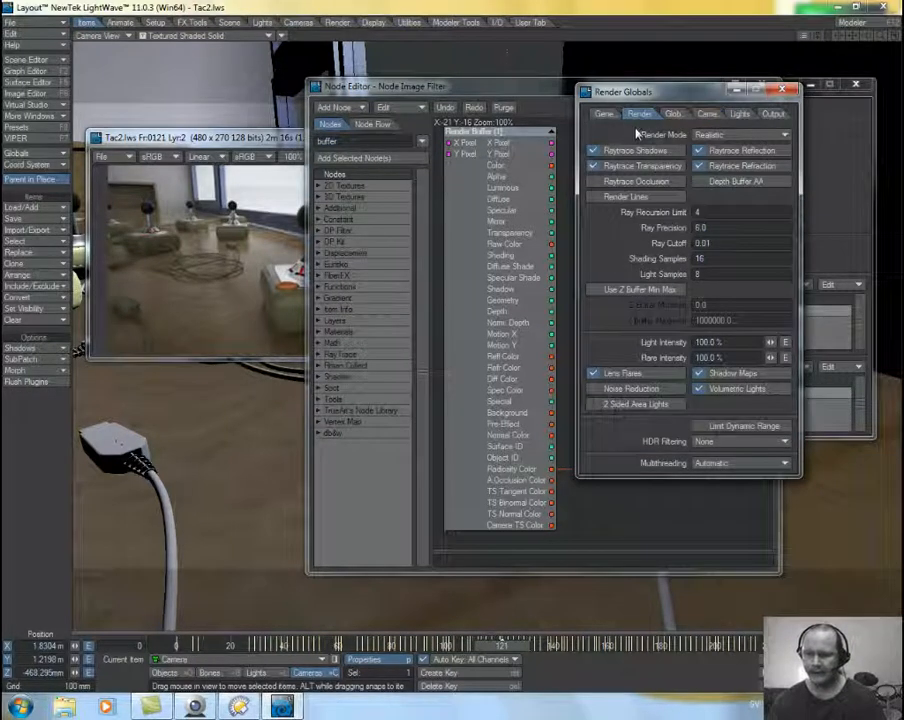
left_click_drag(706, 260, 644, 260)
type("1")
key("Tab")
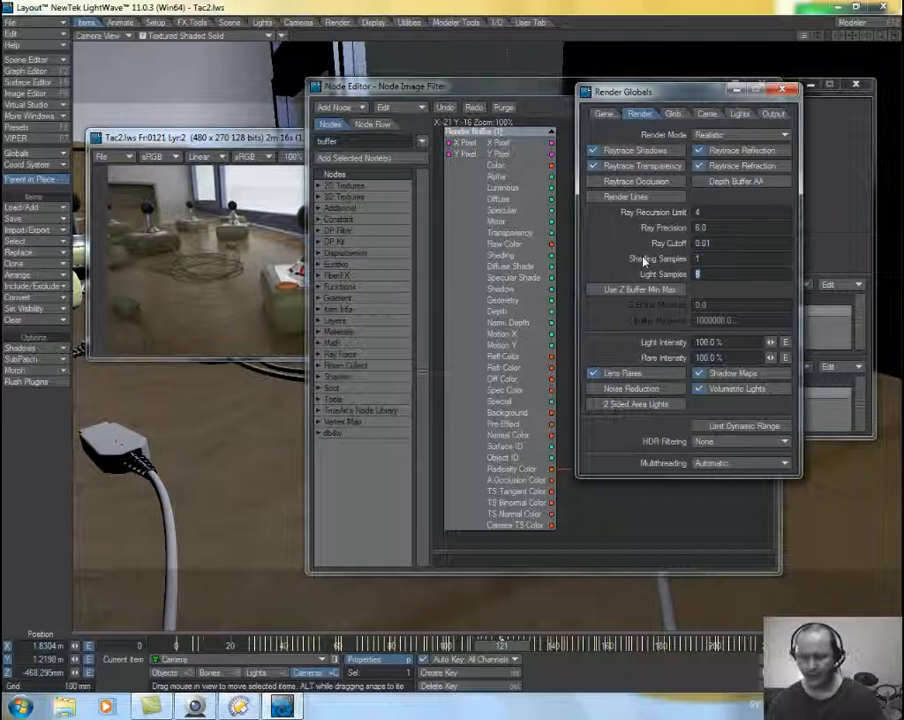
left_click(709, 116)
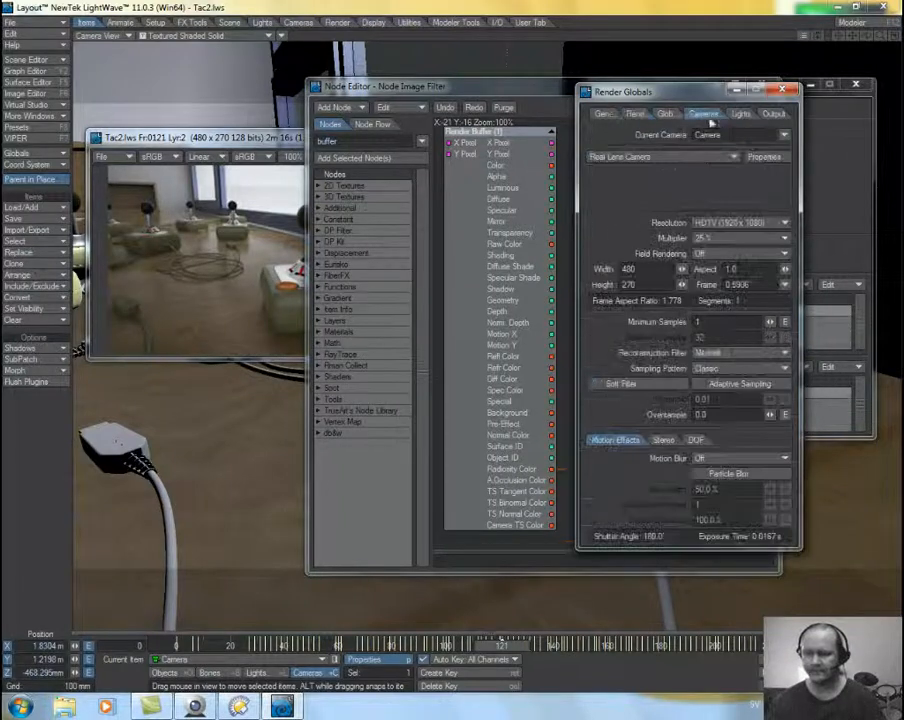
key("F9")
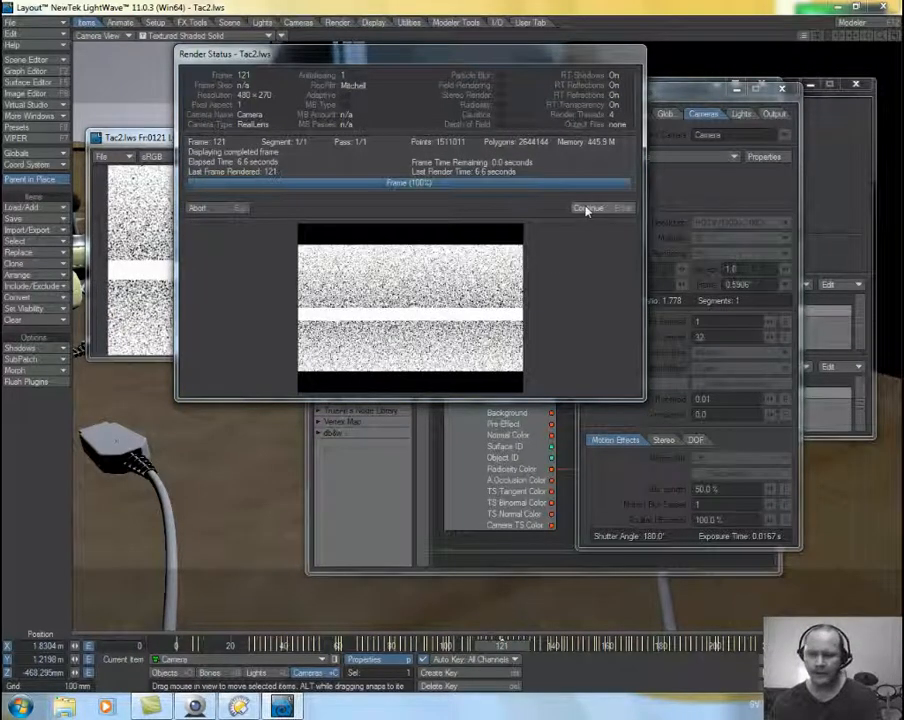
left_click(588, 208)
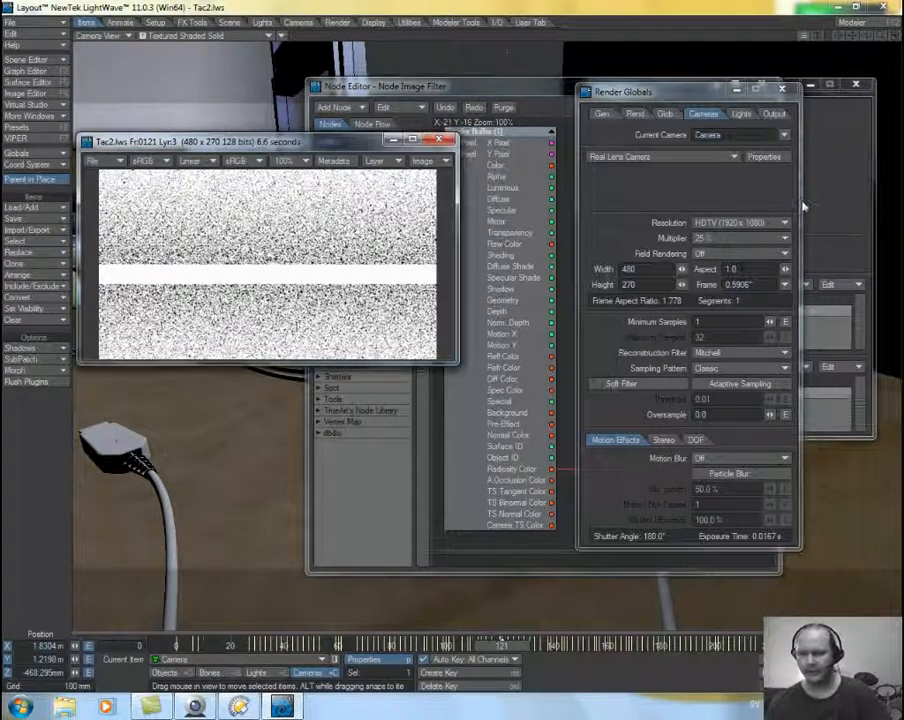
- Set the ImageFilter node's Alpha Mode to Replace Buffer and render the current frame again
left_click(838, 176)
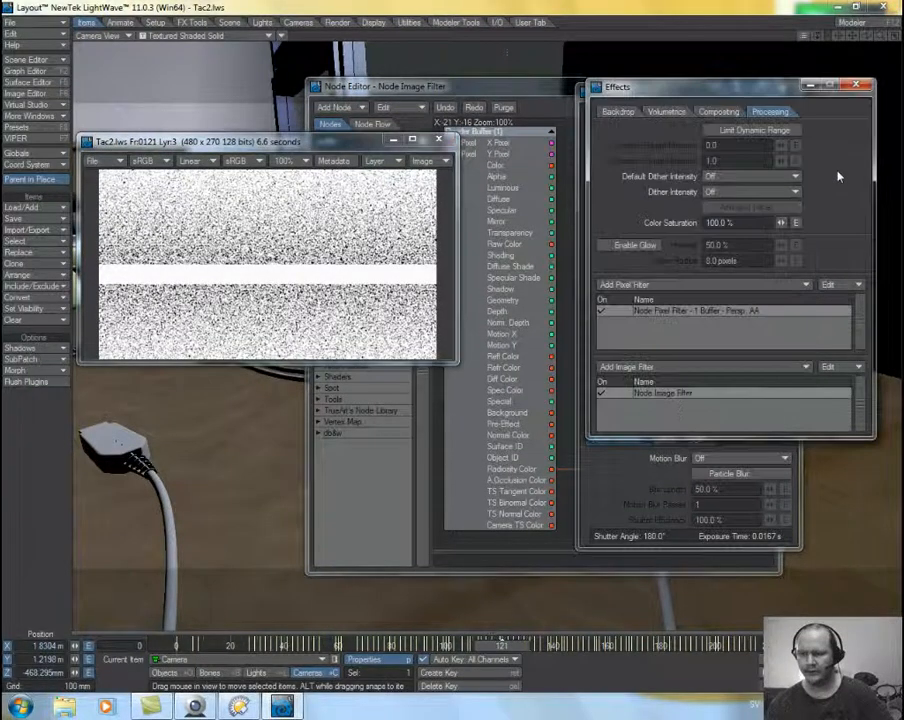
double_click(677, 397)
double_click(713, 315)
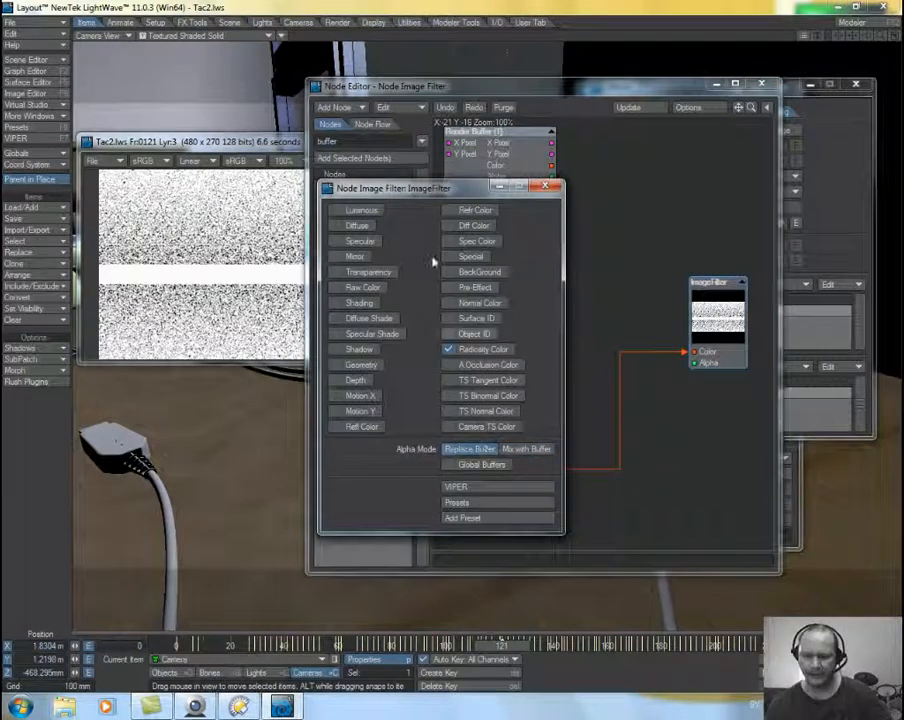
left_click(265, 148)
key("F9")
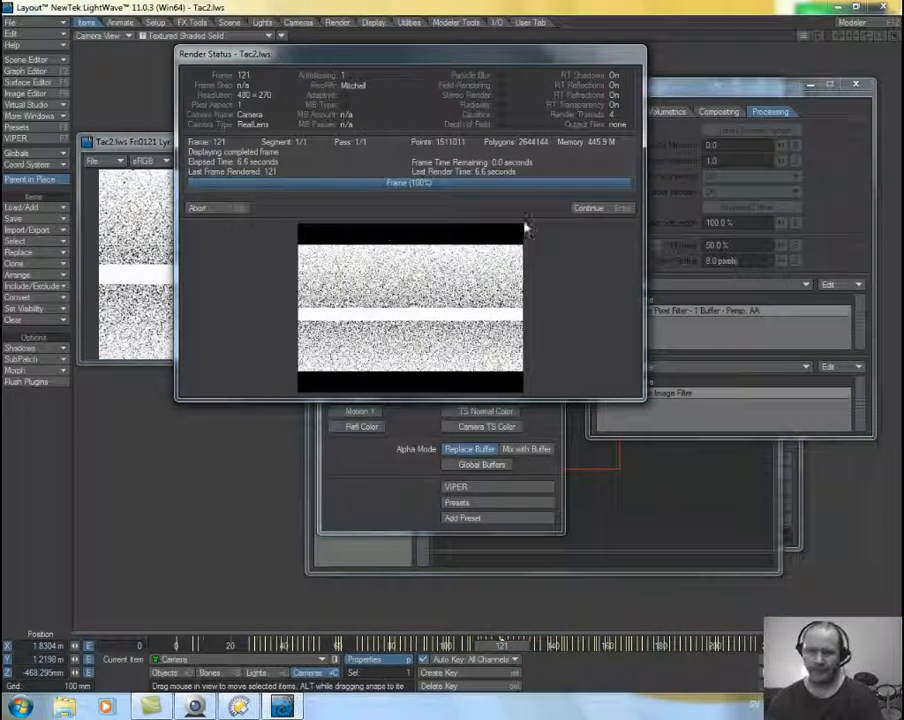
left_click(613, 208)
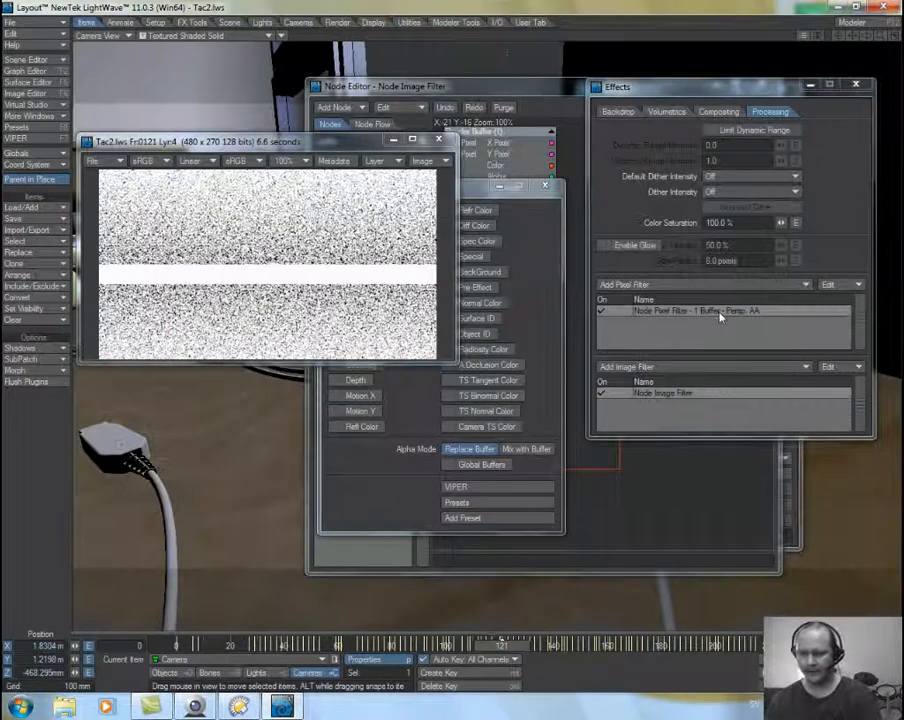
- Enable Raytrace/Global 3D Shad. in the PixelFilter node's settings and render another test frame
double_click(718, 316)
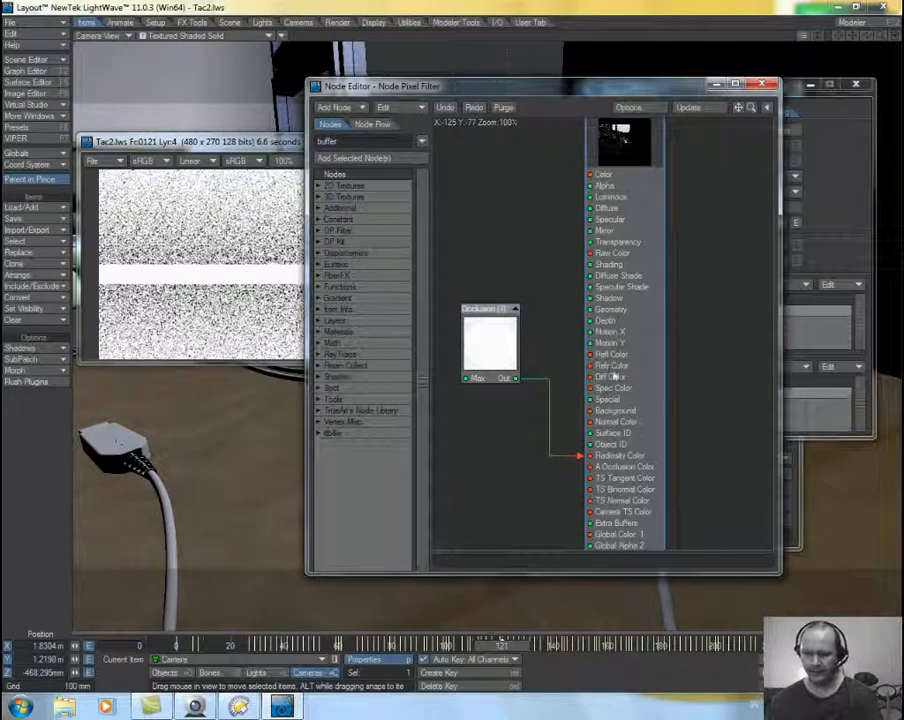
double_click(622, 414)
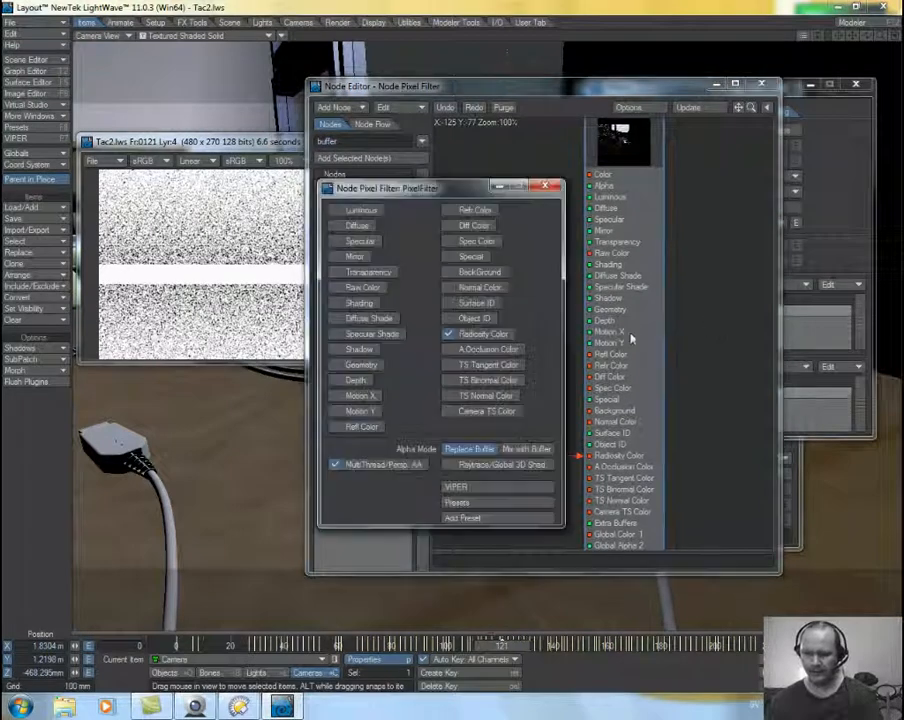
left_click(491, 467)
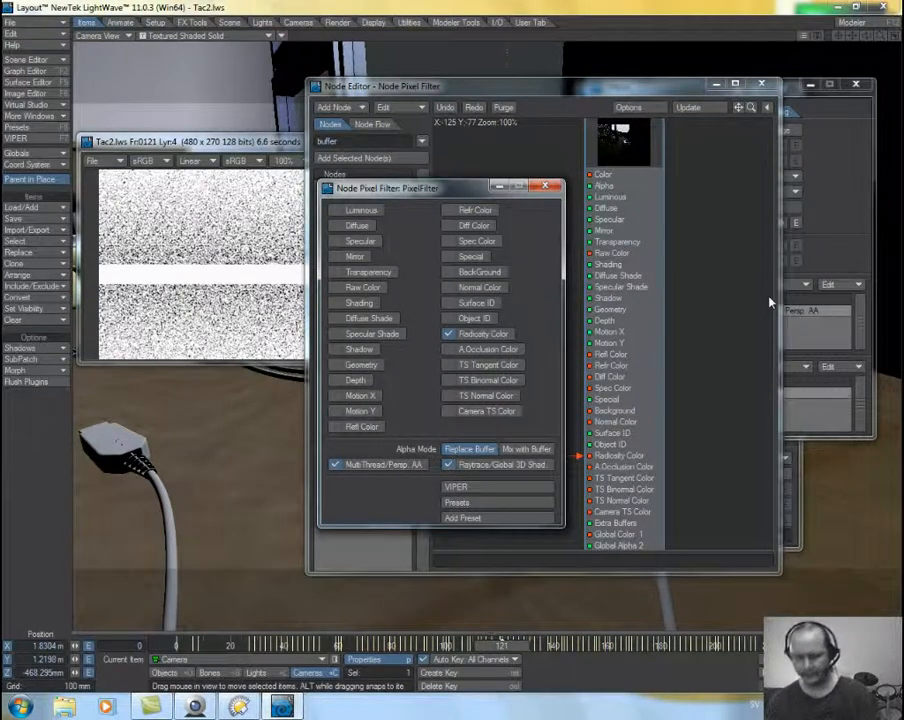
key("F9")
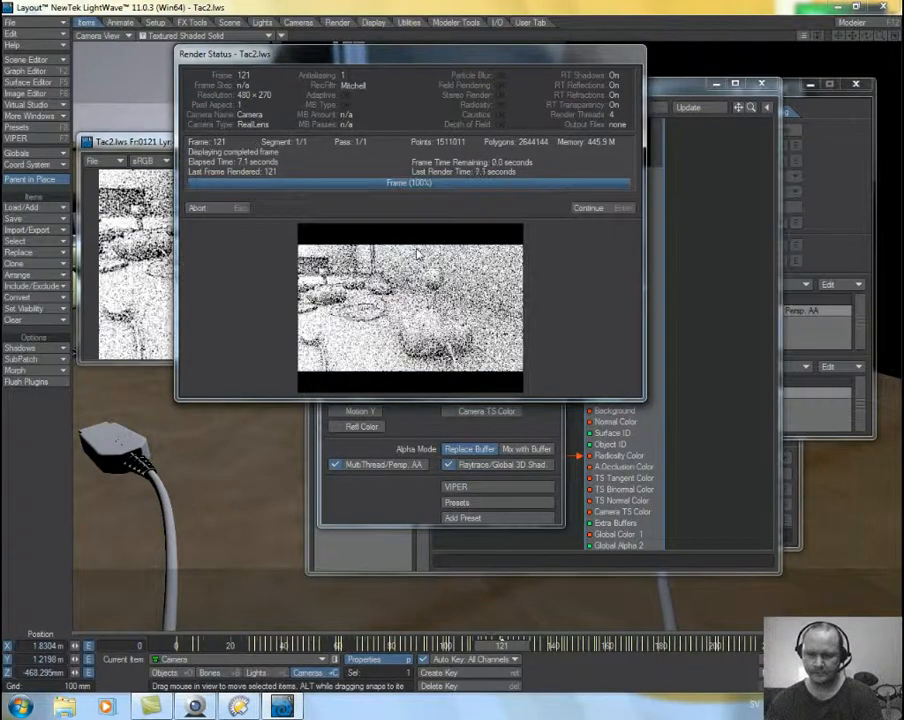
left_click(588, 208)
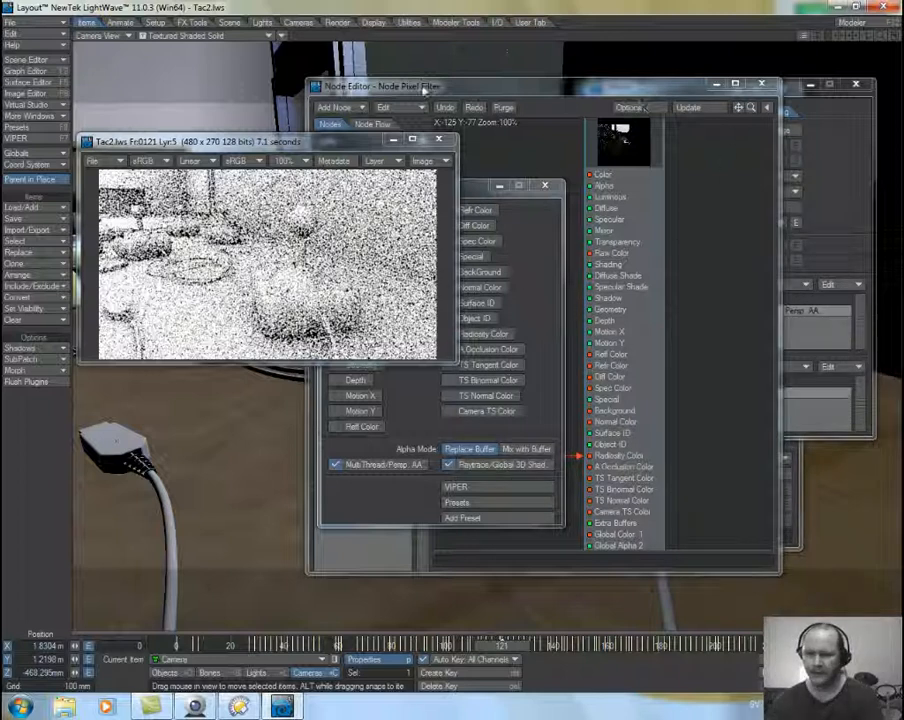
- Close the pixel filter's network, reopen the image filter's network and set the ImageFilter's Alpha Mode to Mix with Buffer
left_click(761, 84)
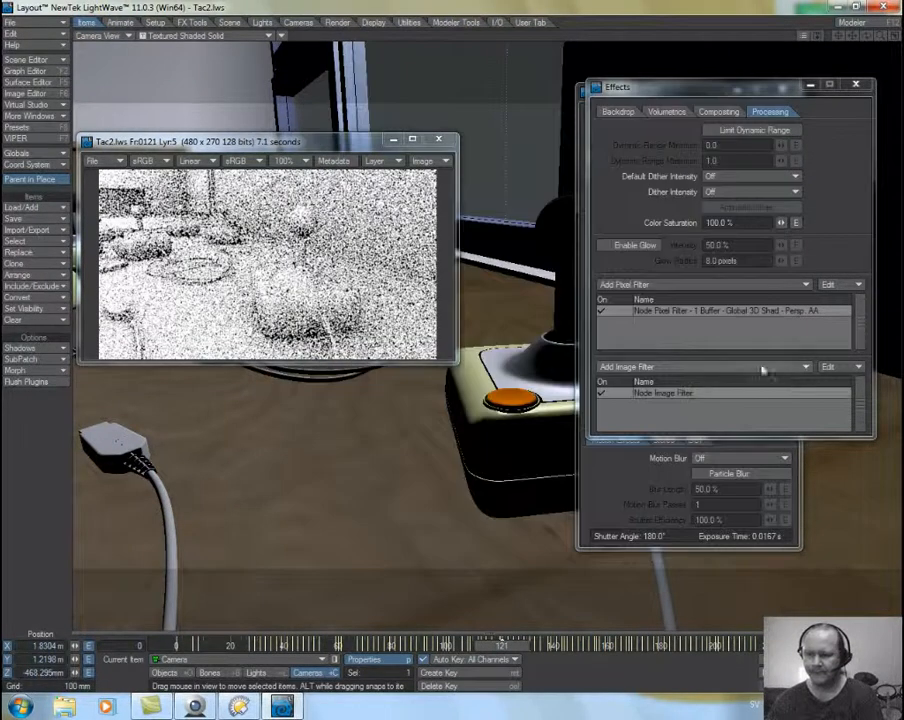
double_click(673, 395)
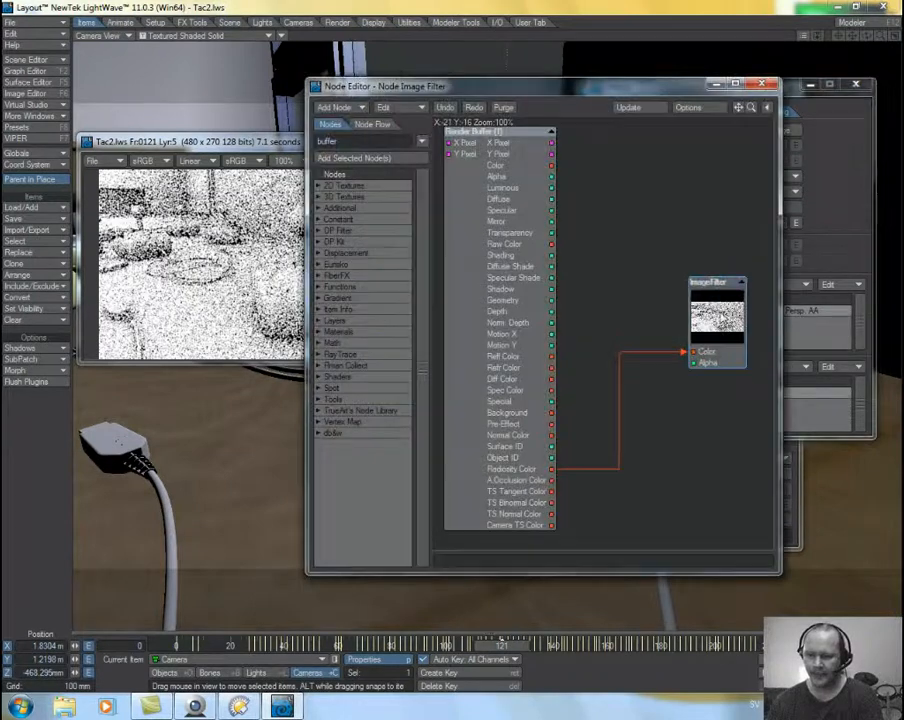
left_click(516, 449)
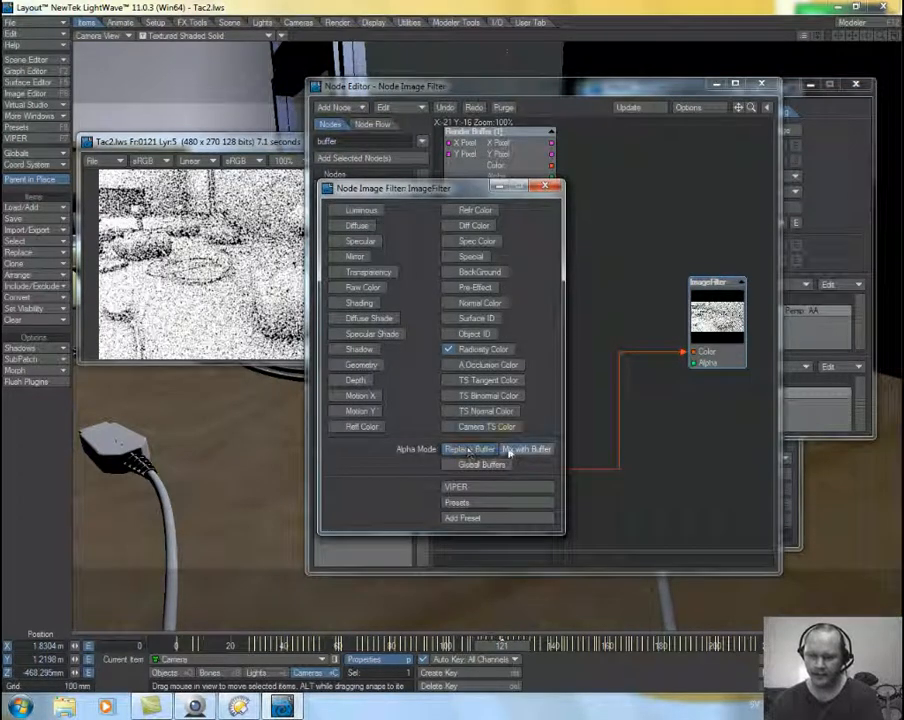
- Render another test of the current frame and close the ImageFilter node's settings
key("F9")
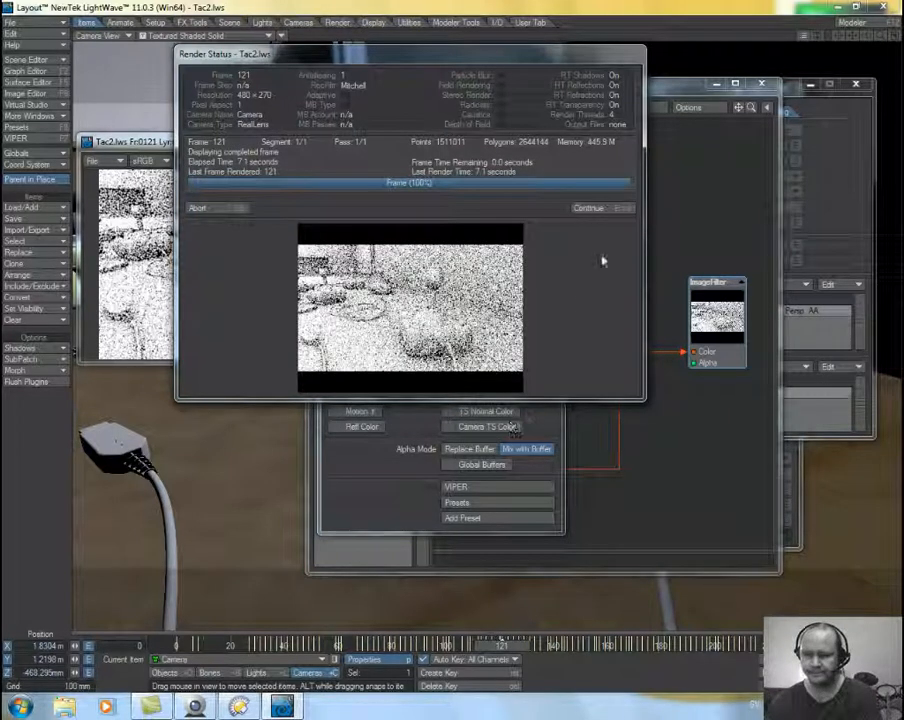
left_click(592, 209)
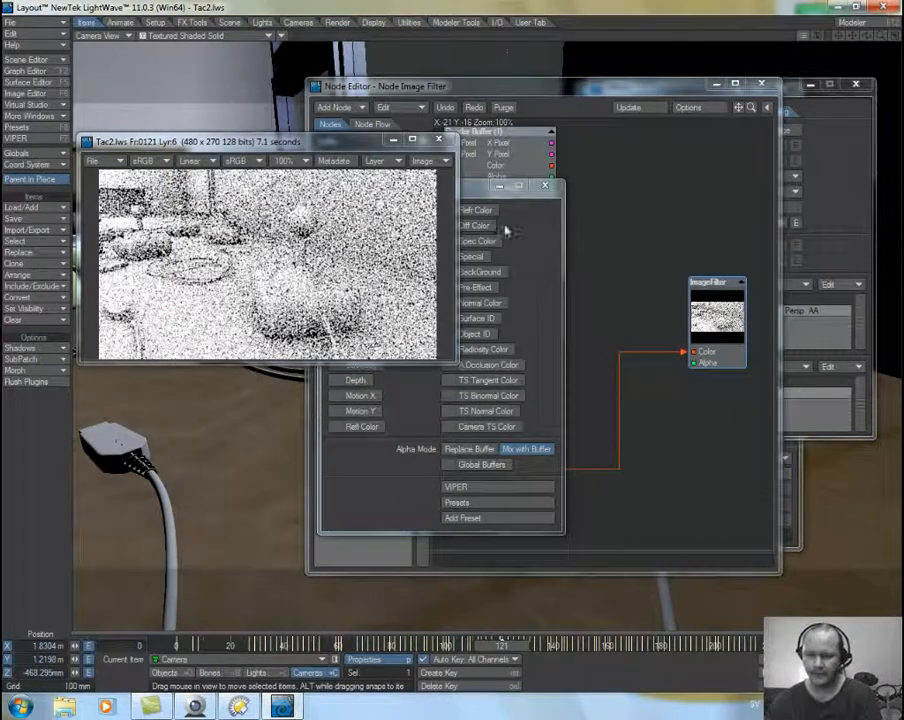
left_click_drag(472, 190, 586, 174)
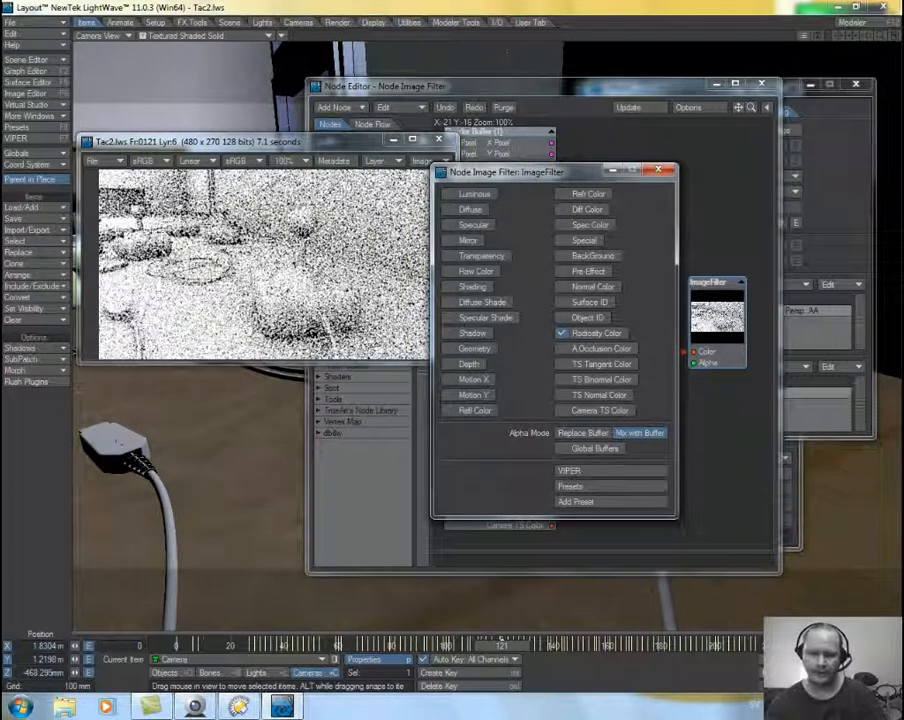
left_click(659, 170)
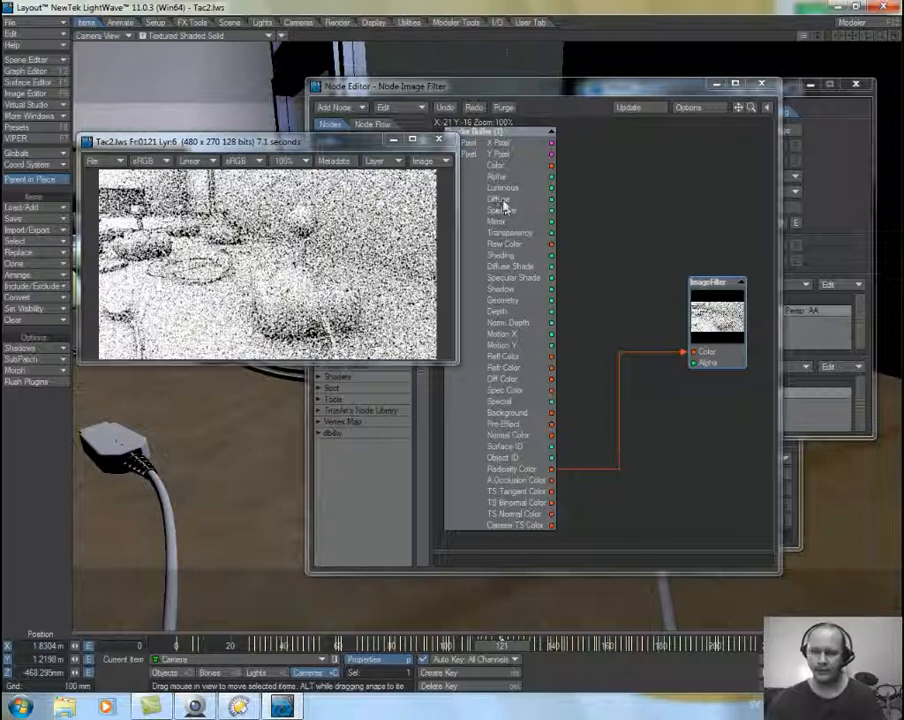
- Reopen the pixel filter's network, move the Occlusion node nearer the Radiosity Color input, and review the PixelFilter node's settings
double_click(742, 307)
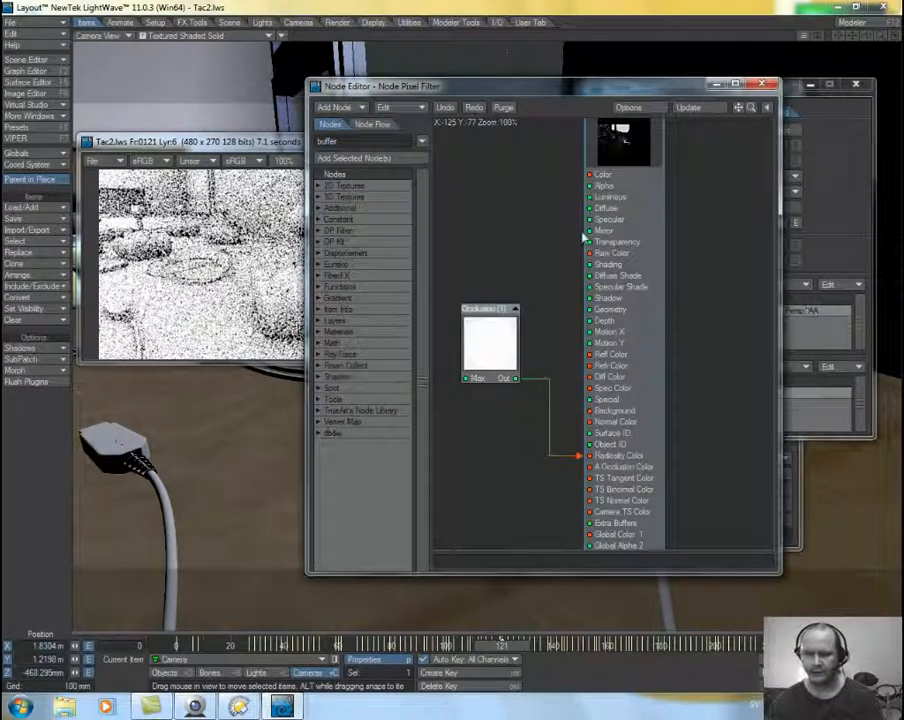
left_click_drag(703, 258, 722, 270)
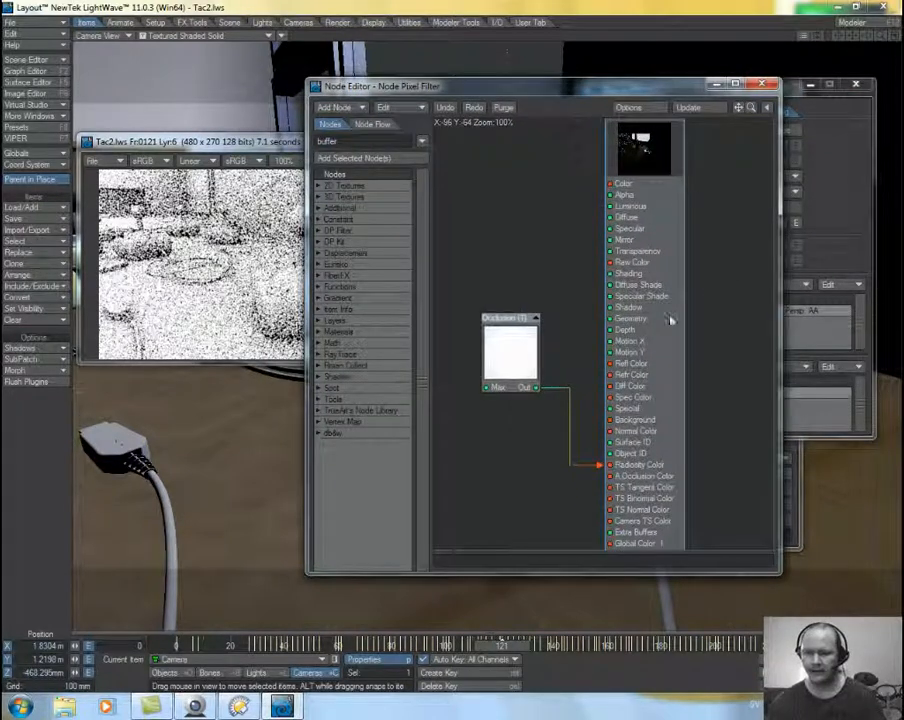
left_click_drag(518, 356, 530, 420)
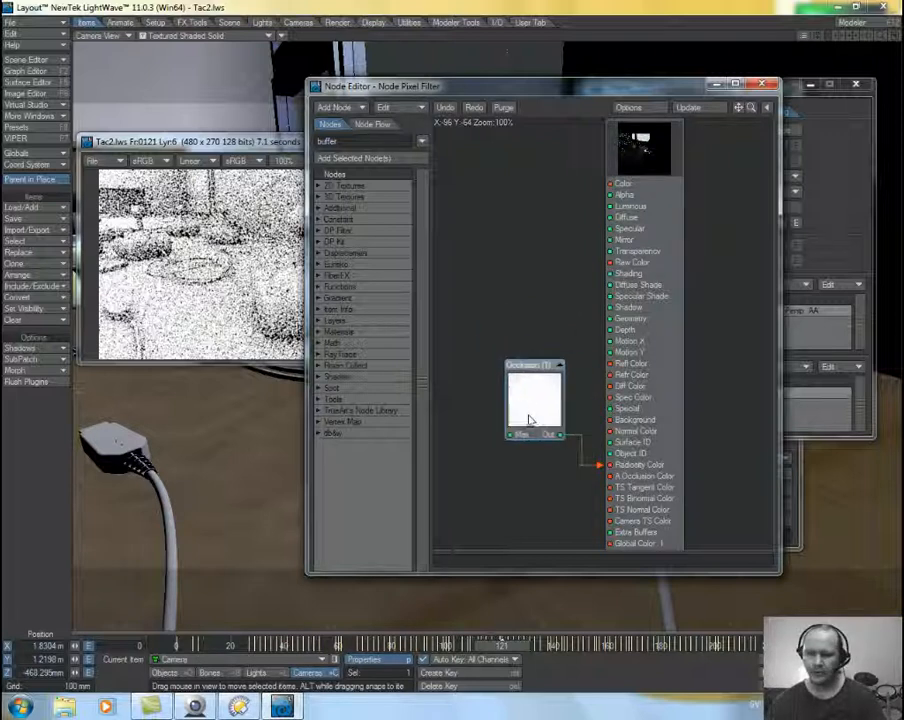
double_click(651, 258)
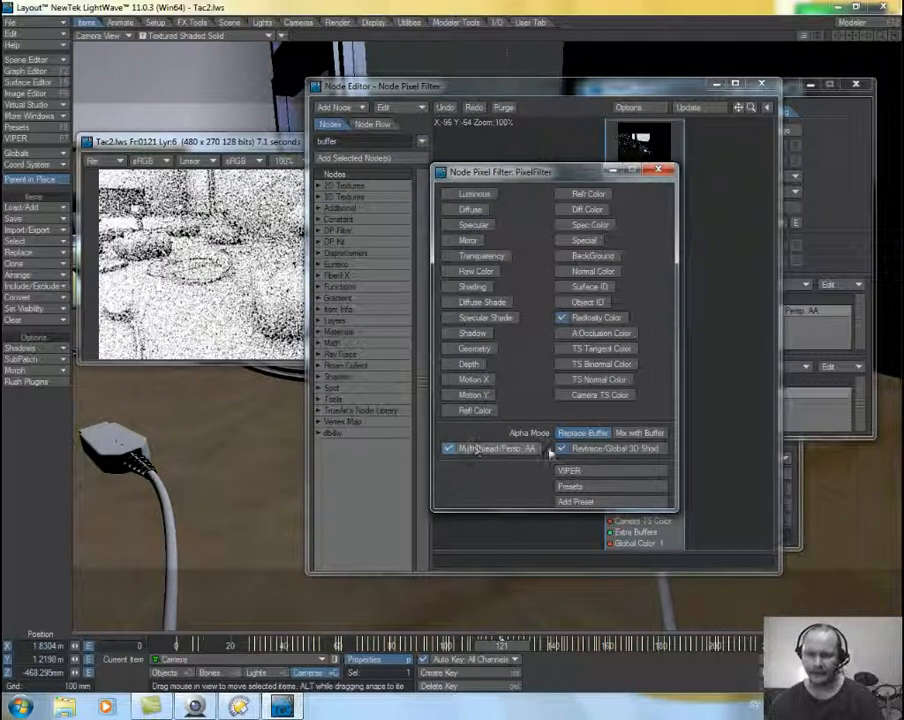
left_click(657, 172)
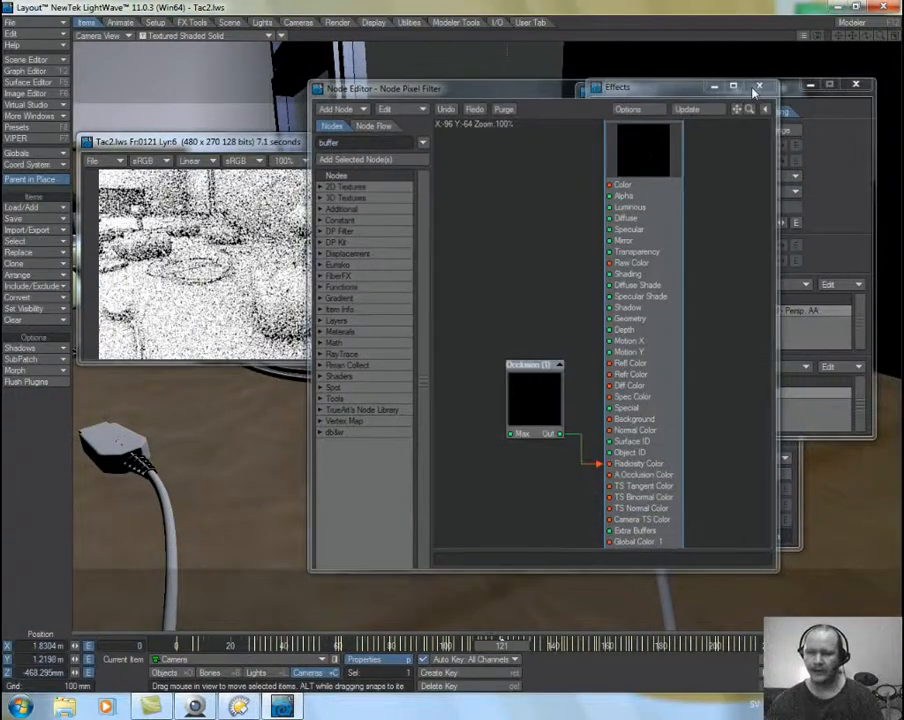
left_click(761, 84)
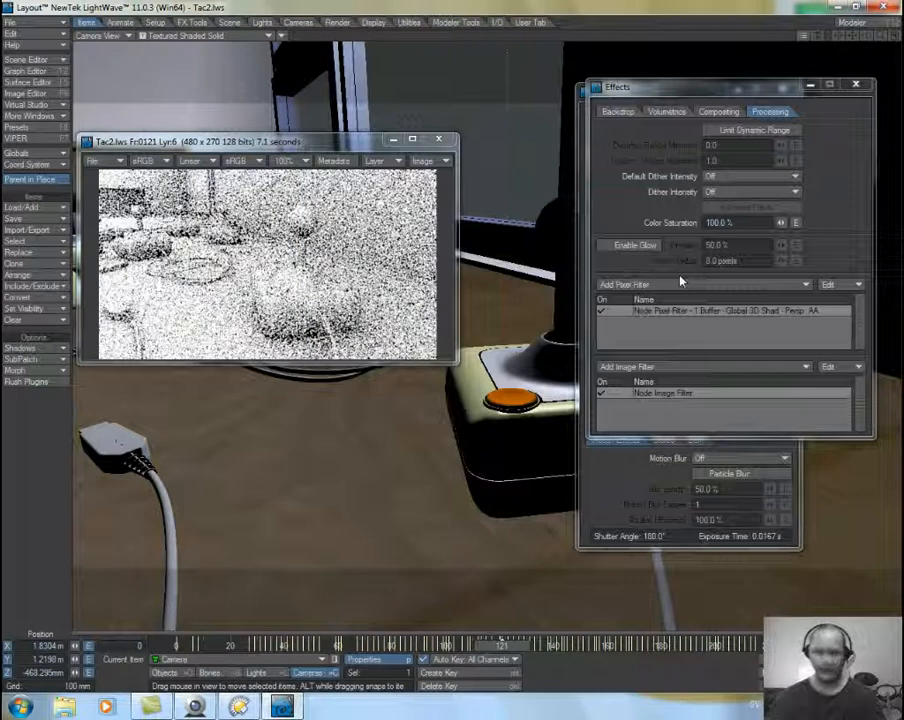
- Reopen the image filter's network and enable the Raw Color buffer in the ImageFilter node's settings
double_click(680, 396)
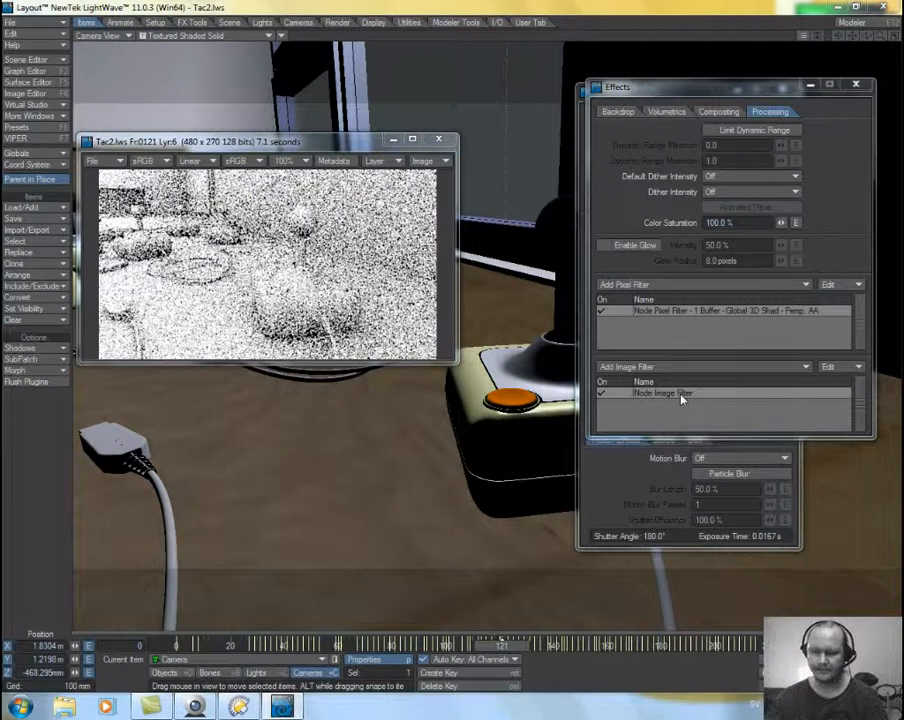
double_click(482, 250)
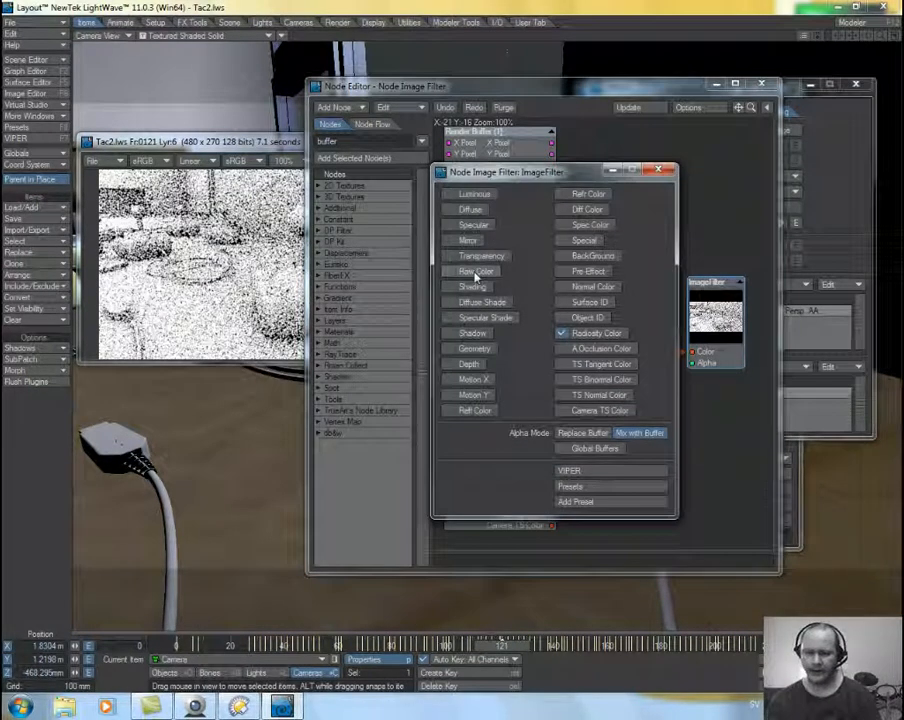
left_click(476, 272)
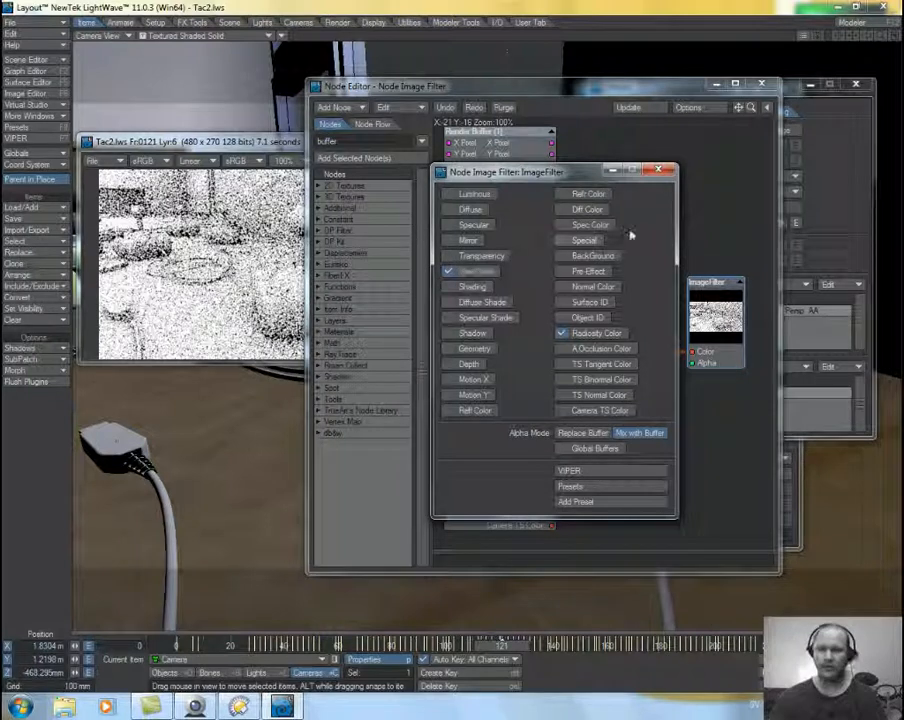
left_click(662, 171)
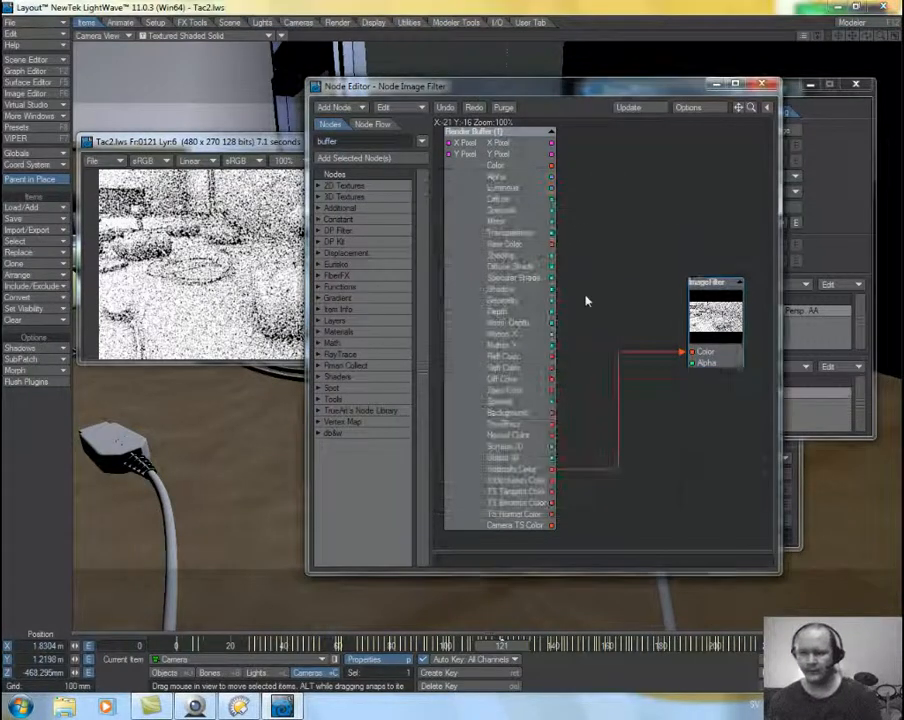
- Connect the Render Buffer's Raw Color output to the ImageFilter's Color input and render a test frame
left_click_drag(611, 289, 587, 278)
left_click_drag(683, 303, 699, 323)
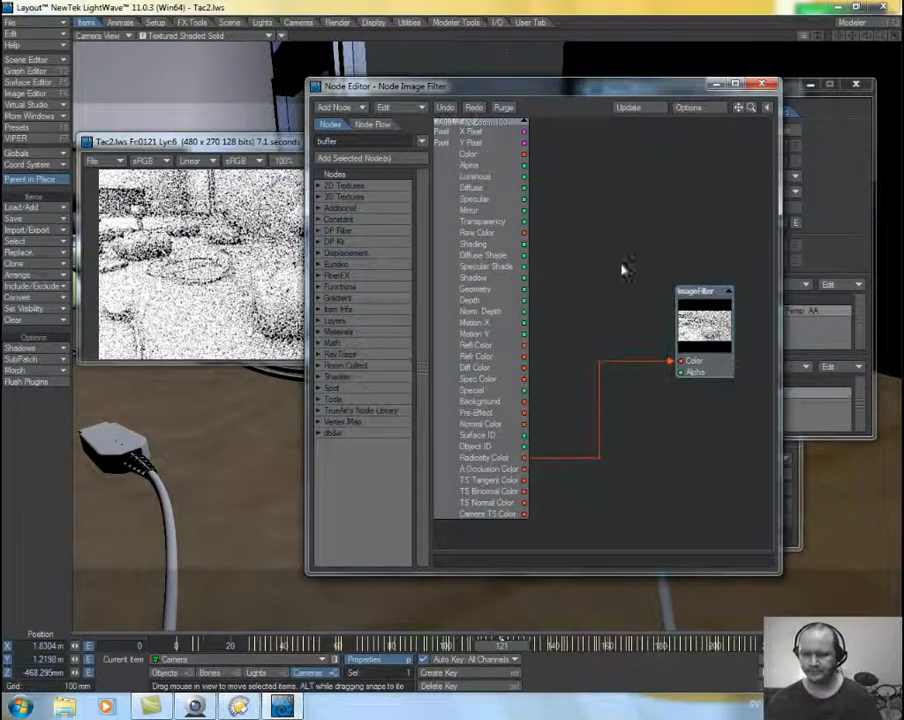
left_click_drag(525, 234, 680, 360)
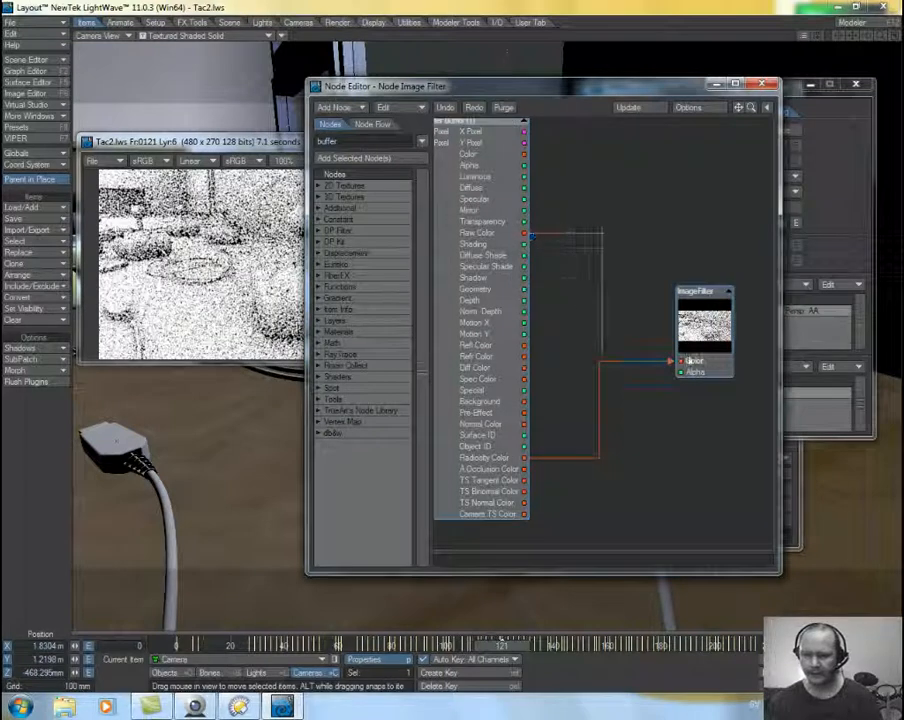
key("F9")
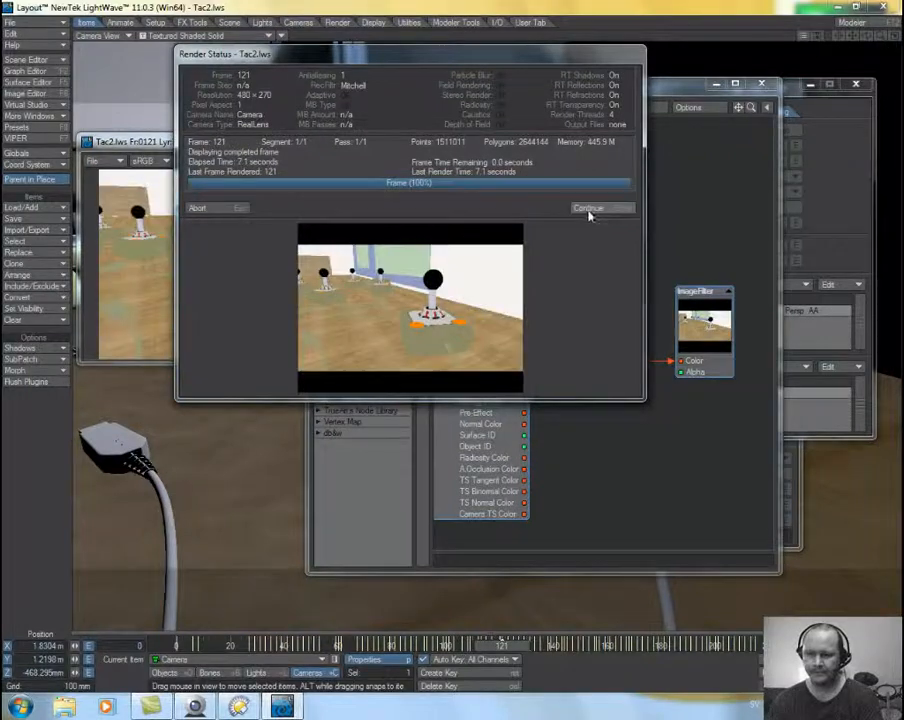
left_click(586, 208)
- Disconnect the ImageFilter's Color input and move the node further from the Render Buffer to make room between them
mouse_move(632, 321)
left_mouse_down("alt")
mouse_move(692, 330)
mouse_move(620, 325)
left_mouse_up("alt")
left_click_drag(659, 365, 630, 310)
left_click_drag(672, 342, 747, 346, "alt")
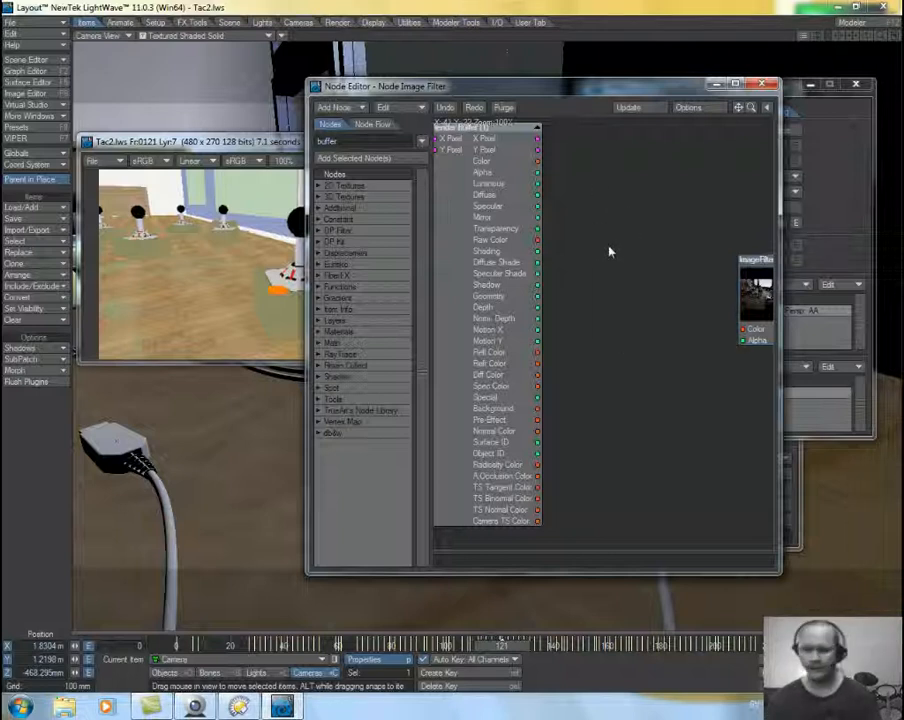
- Filter the available nodes by "mix"
left_click_drag(352, 142, 247, 145)
key("BackSpace")
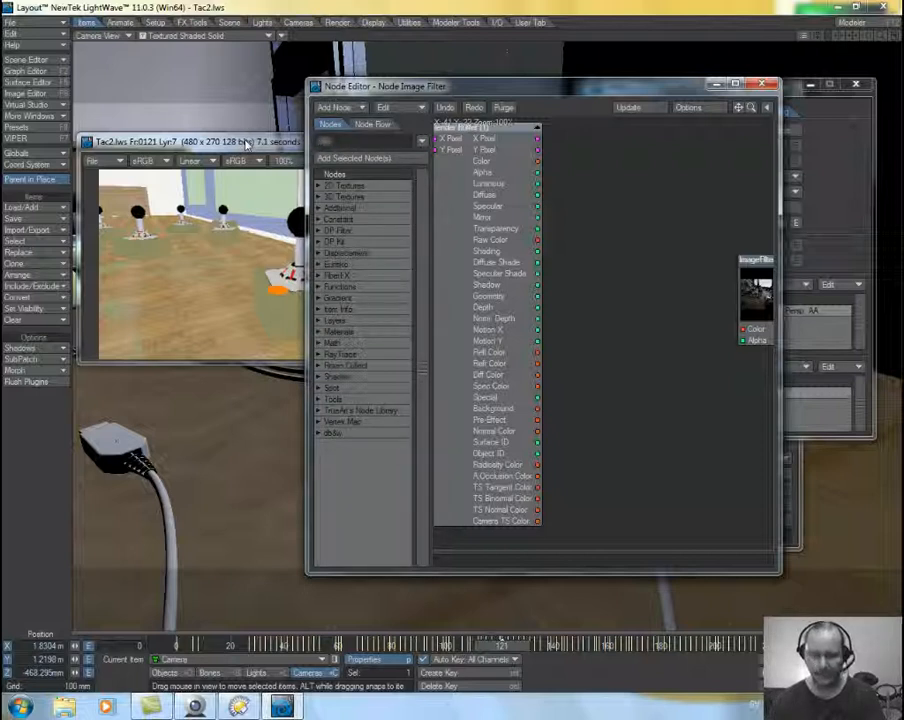
type("mix")
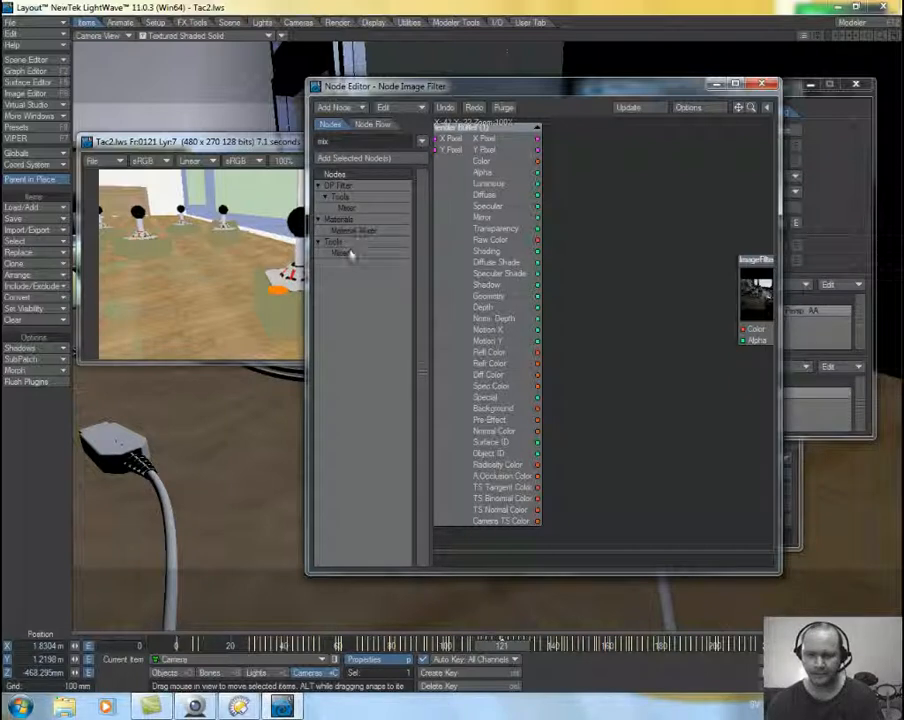
left_click_drag(346, 208, 605, 318)
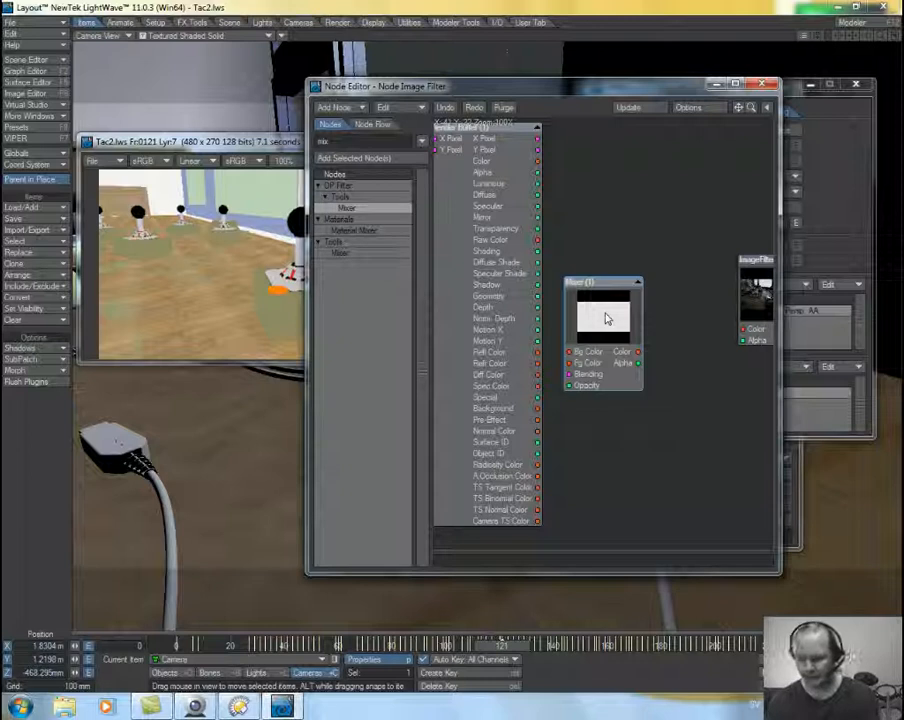
key("Delete")
double_click(355, 254)
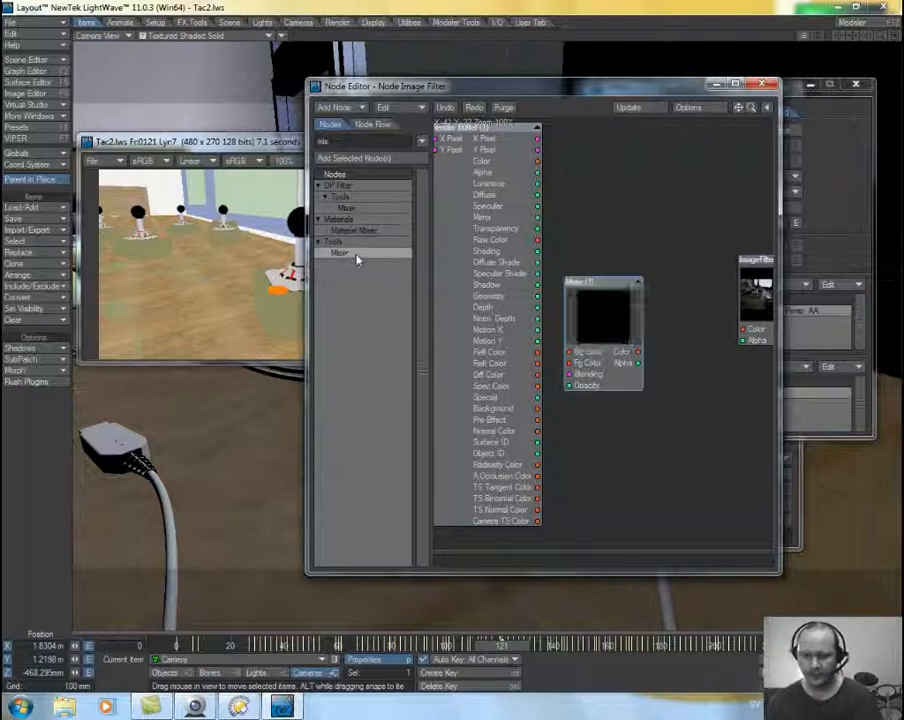
key("Delete")
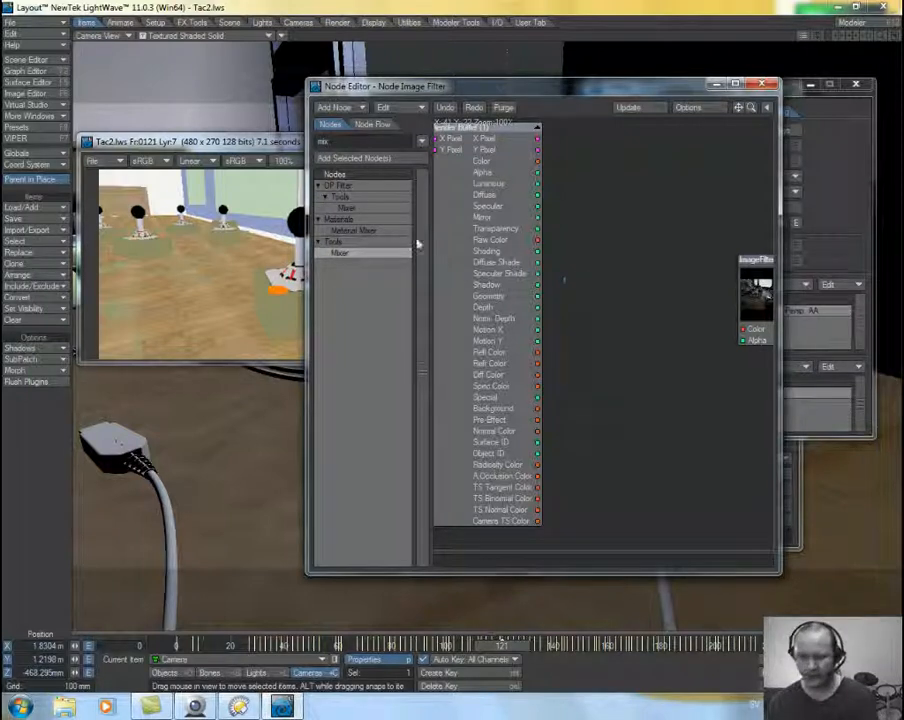
- Add a DP Filter Mixer node, feeding Radiosity Color into its Bg Color and Raw Color into its Fg Color
double_click(351, 210)
left_click_drag(585, 303, 632, 278)
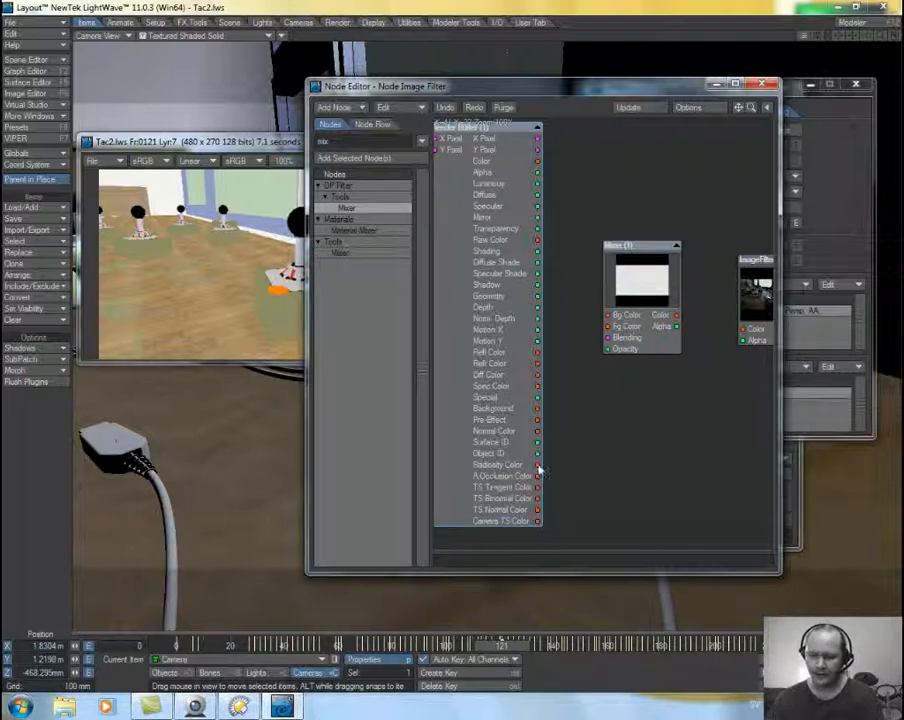
left_click_drag(540, 469, 636, 262)
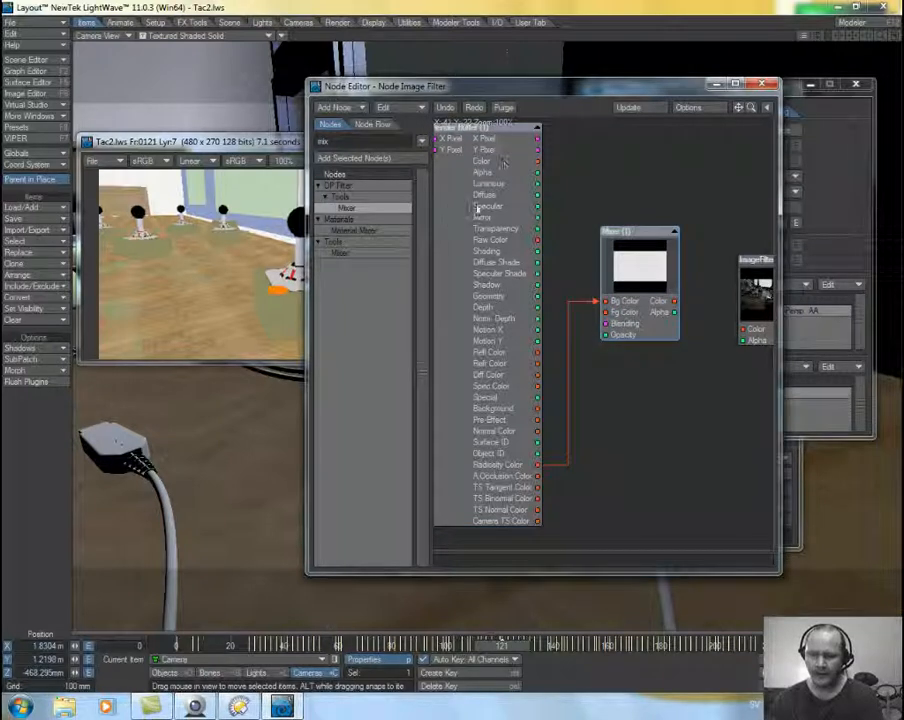
left_click_drag(538, 241, 606, 312)
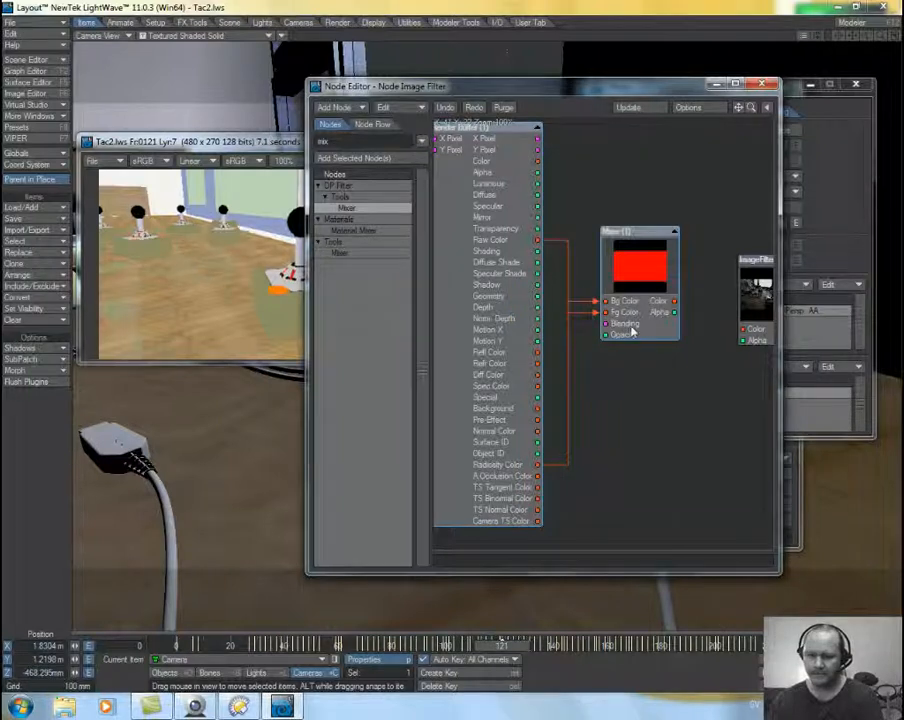
- Set the Mixer's Blending to Multiply and connect its Color output to the ImageFilter's Color input
double_click(650, 276)
left_click(596, 225)
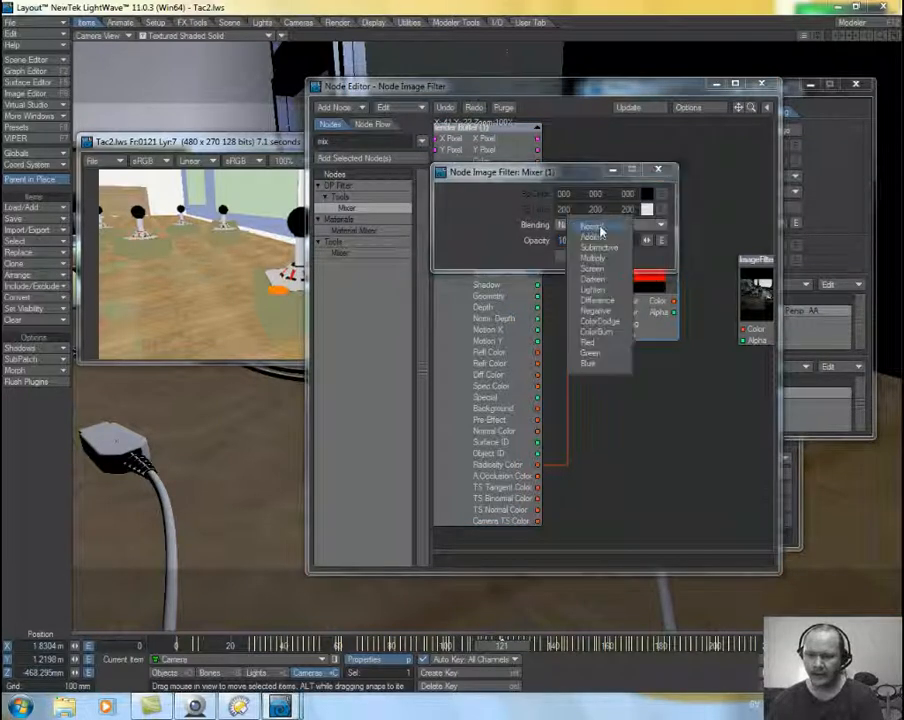
left_click(605, 260)
left_click(680, 288)
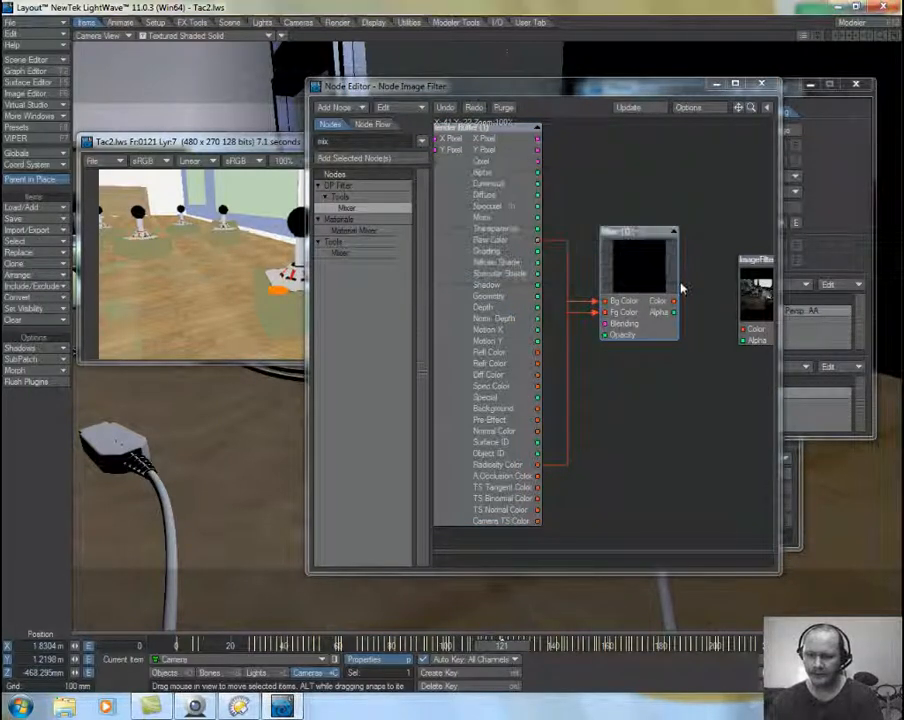
left_click_drag(676, 301, 743, 329)
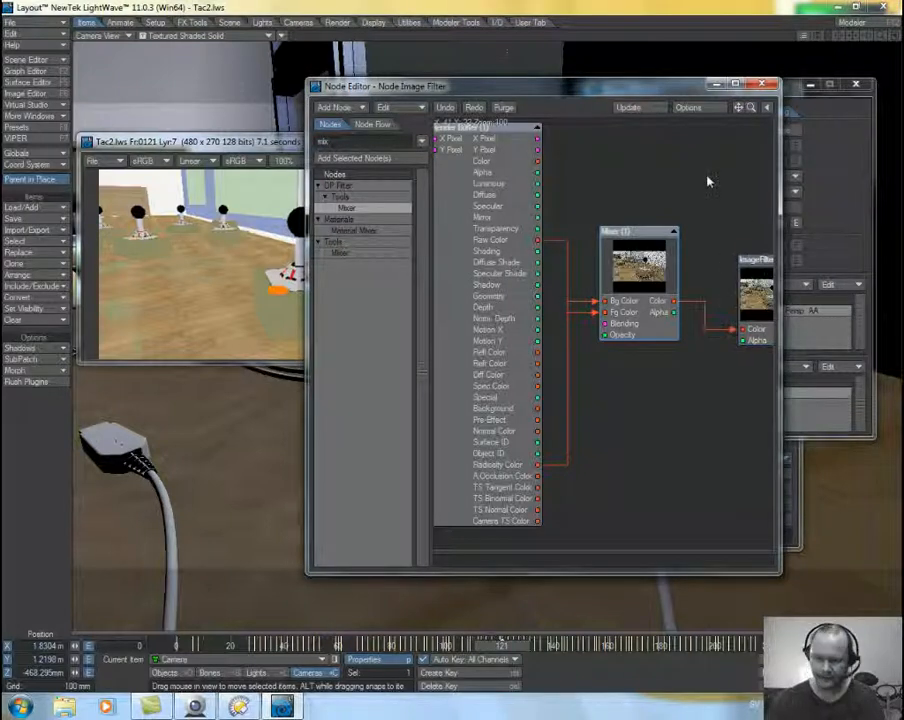
mouse_move(652, 289)
left_mouse_down()
mouse_move(634, 278)
mouse_move(651, 282)
left_mouse_up()
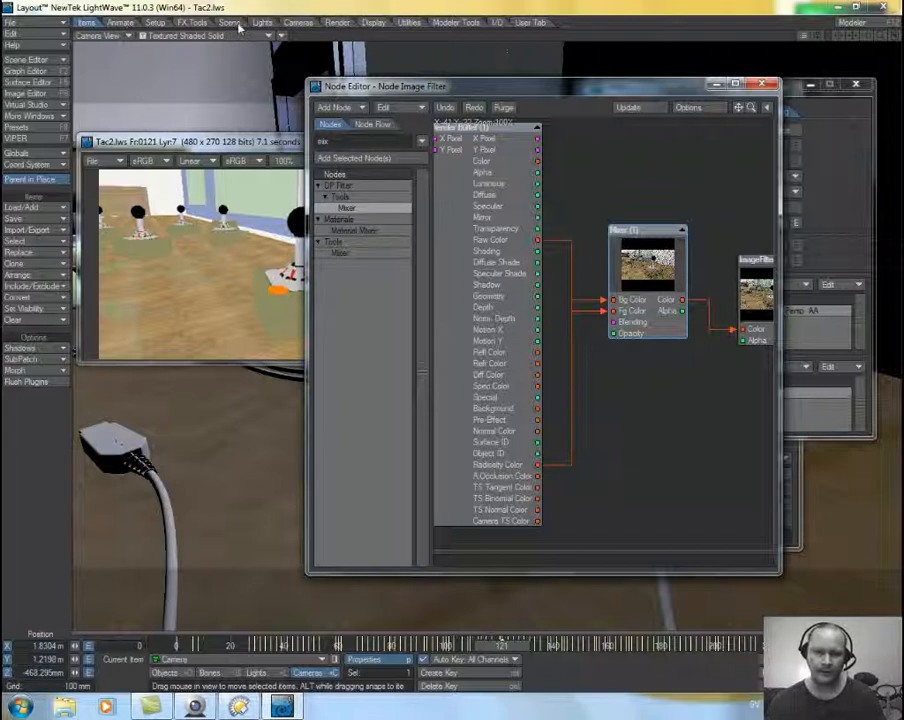
- Enable VIPER, render a preview of the image filter's network, and place the preview beside the node network
left_click(336, 24)
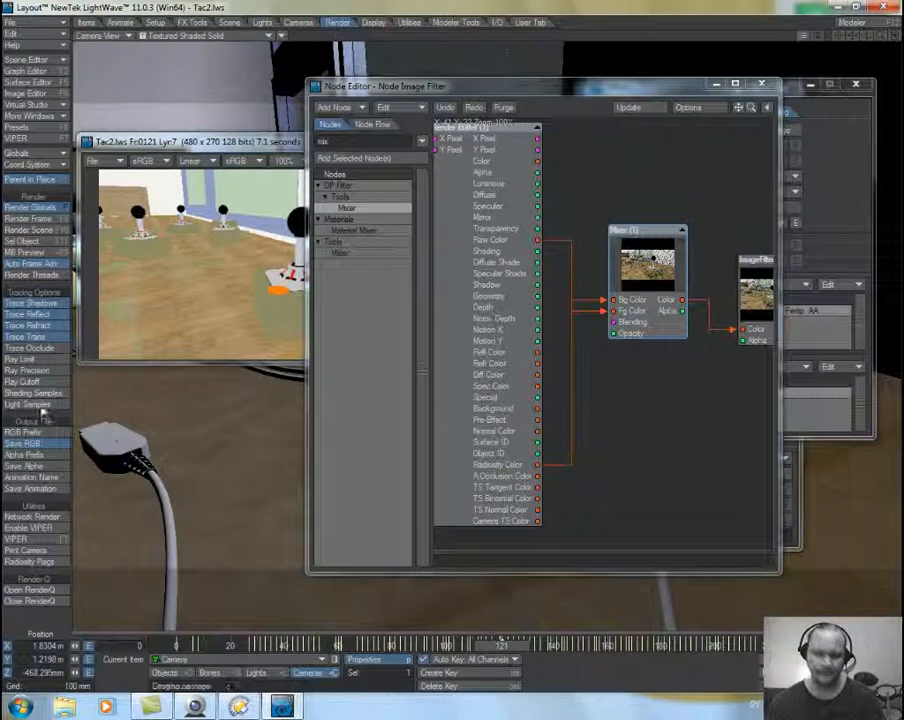
left_click(30, 527)
left_click(18, 539)
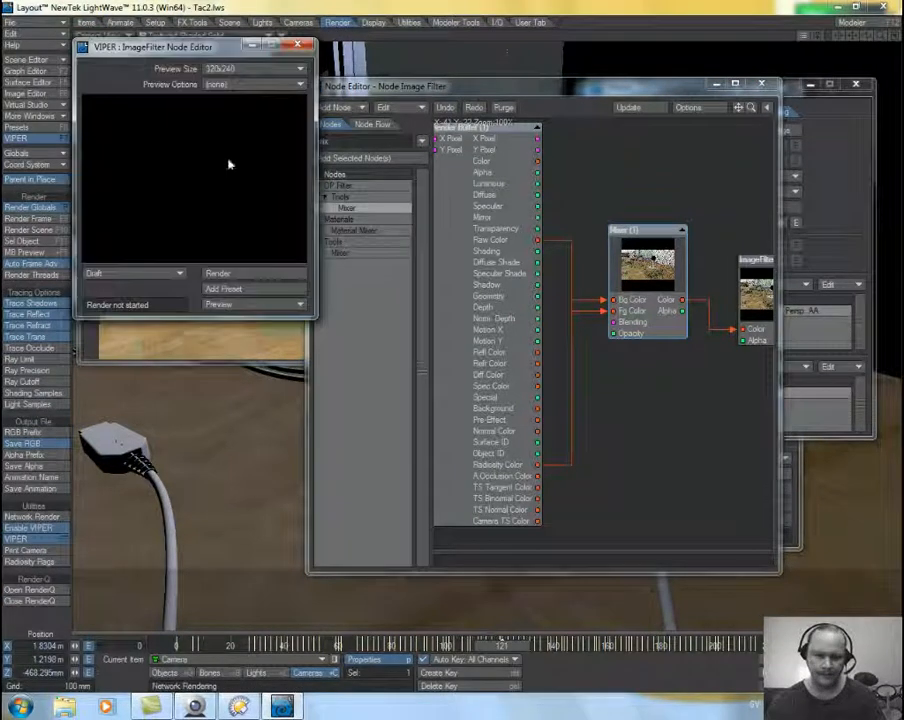
left_click(226, 273)
left_click_drag(203, 51, 192, 230)
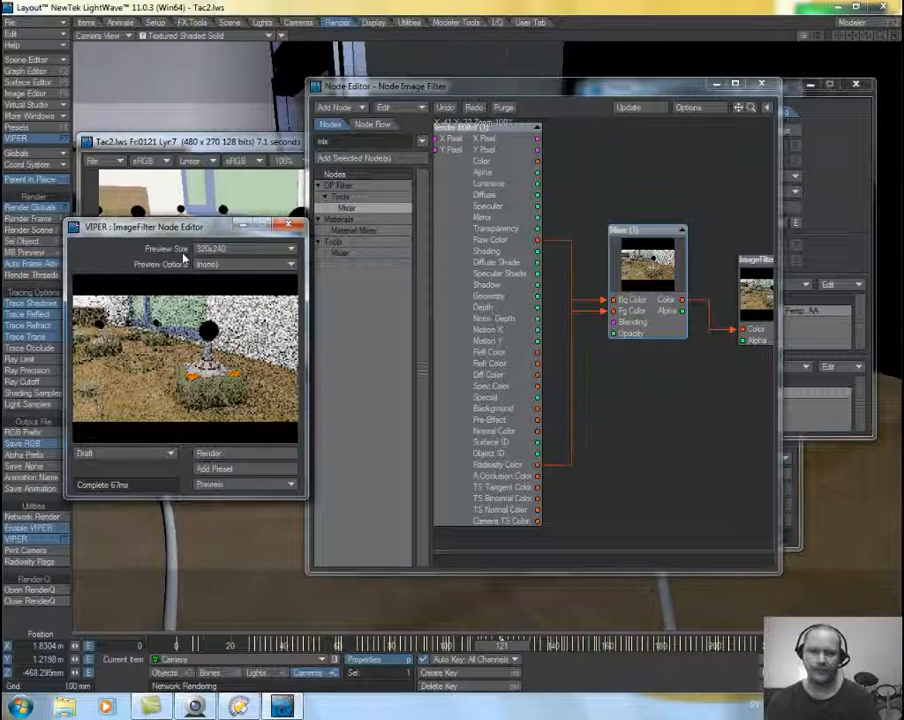
left_click_drag(180, 252, 172, 248)
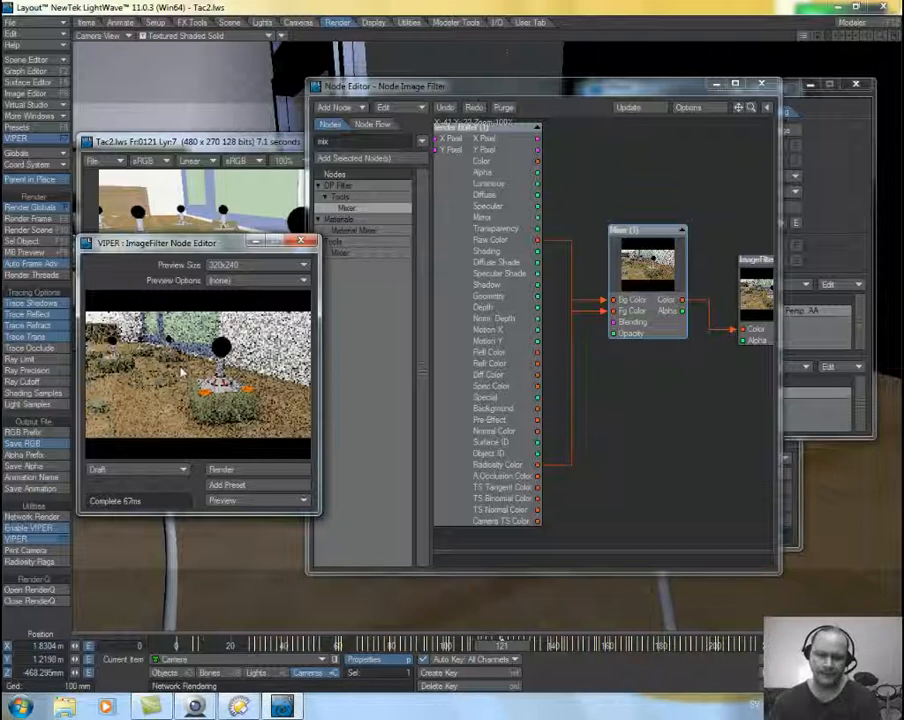
left_click_drag(700, 420, 620, 438, "alt")
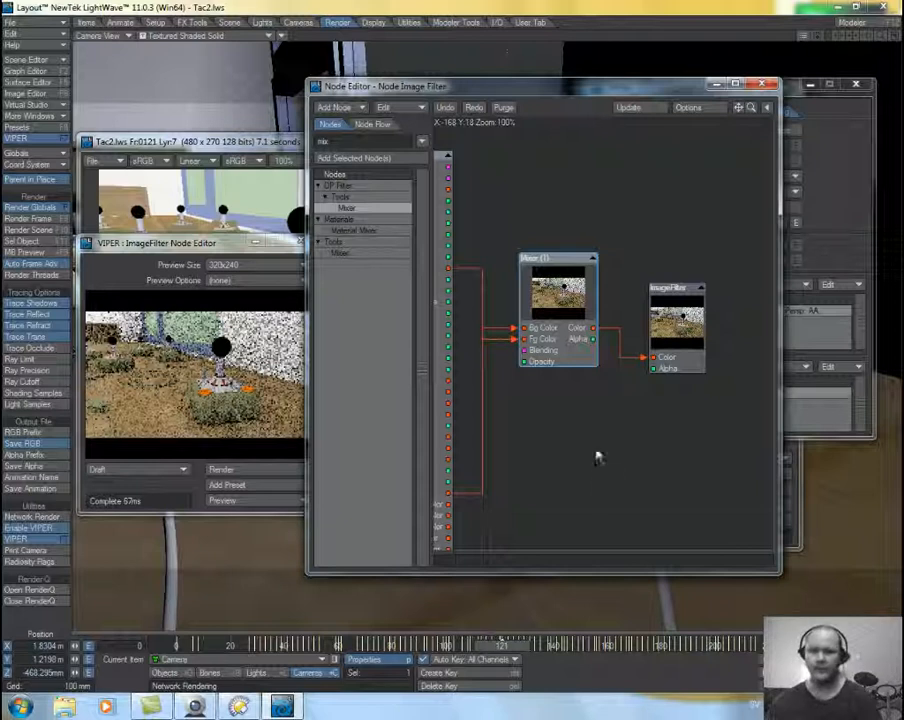
- Connect the buffer node's Color output directly to the ImageFilter's Color input, bypassing the Mixer
left_click_drag(661, 341, 658, 230)
left_click_drag(672, 366, 701, 408, "alt")
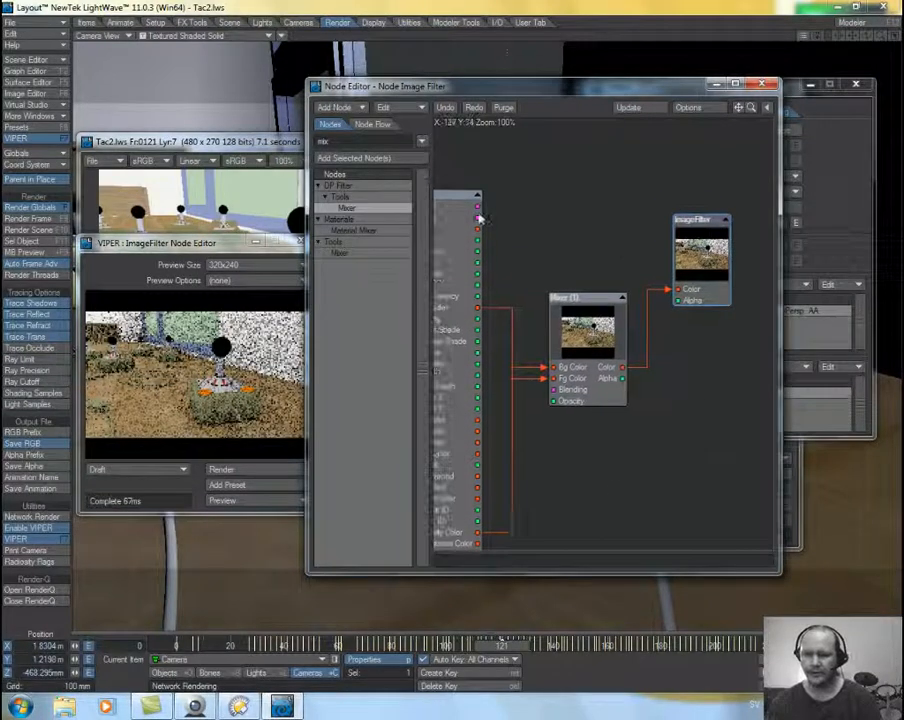
left_click_drag(650, 433, 683, 433, "alt")
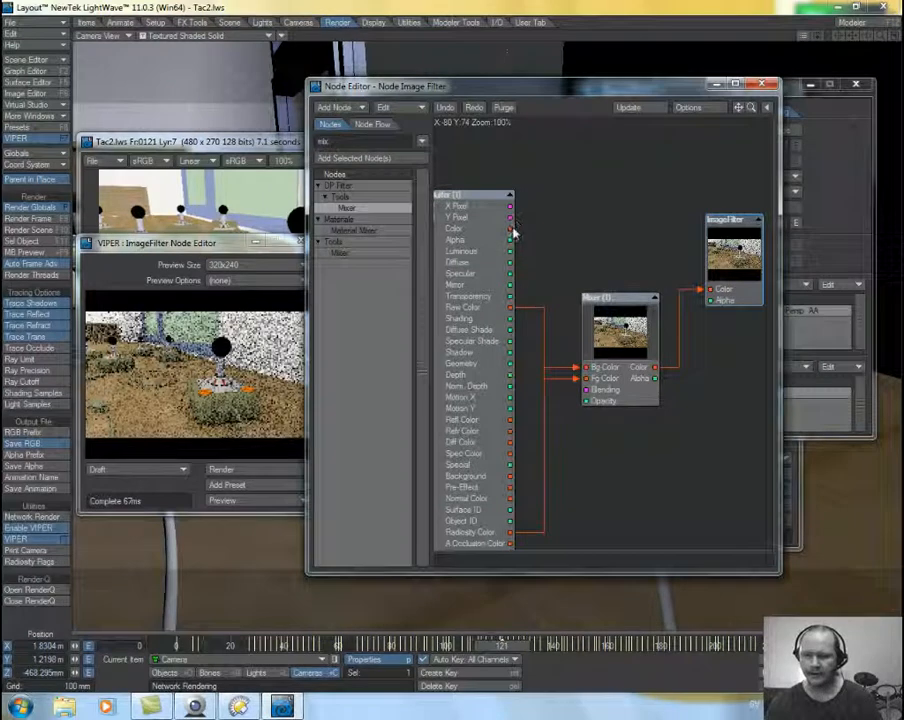
left_click_drag(510, 229, 706, 287)
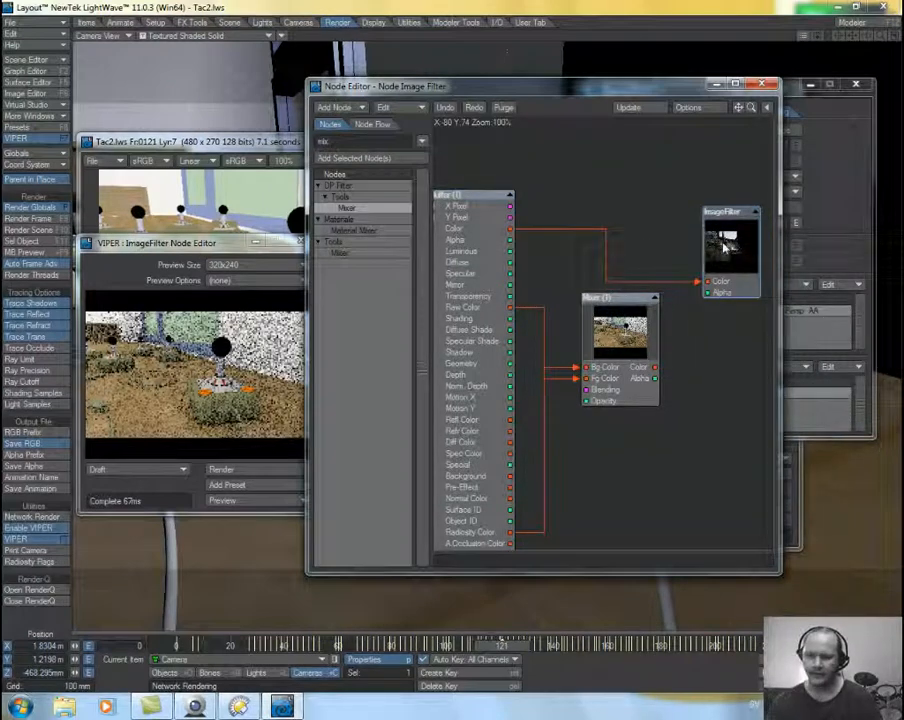
- Render the current frame, examine the image of the unmixed Color buffer, and close the render window
key("F9")
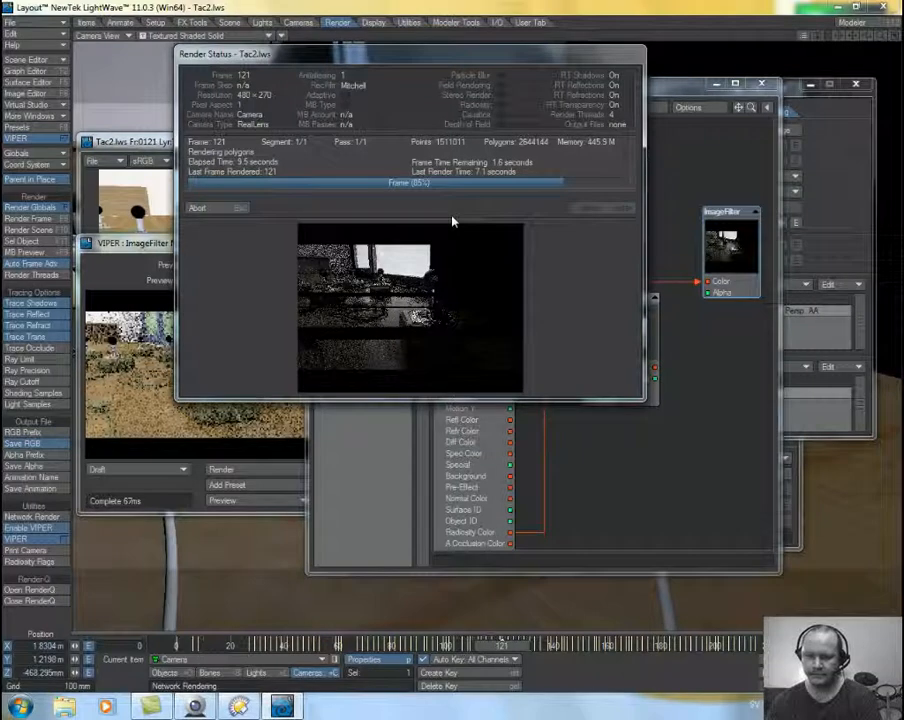
left_click(586, 209)
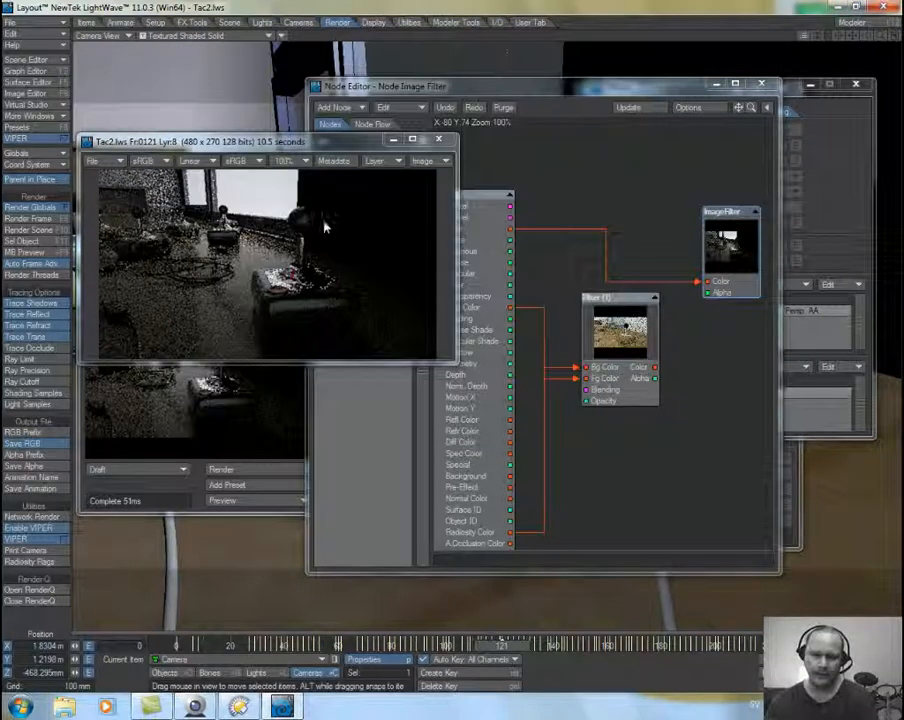
left_click_drag(267, 135, 321, 106)
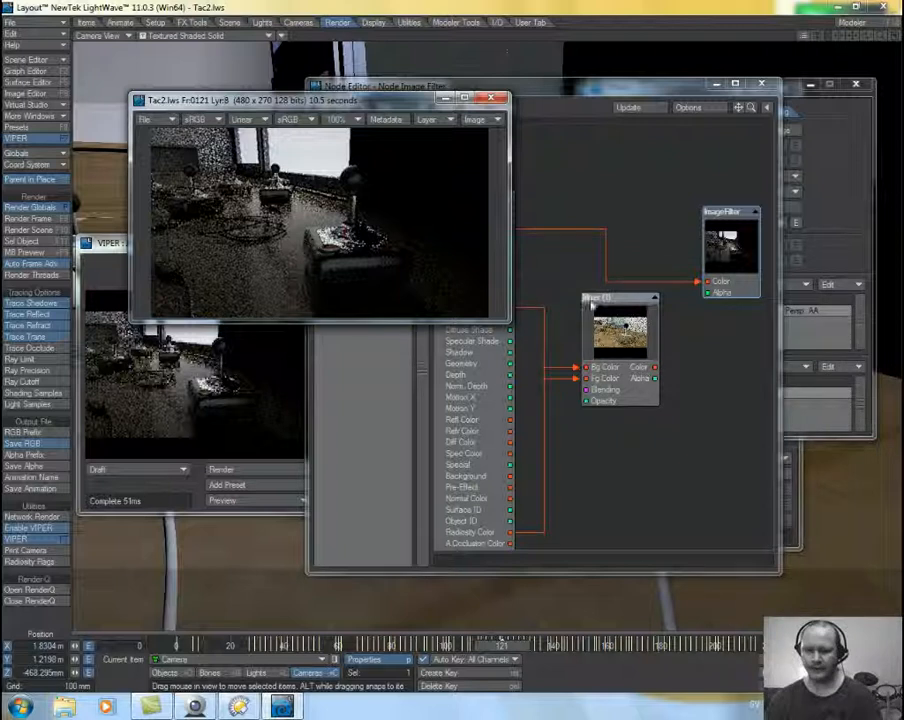
left_click_drag(388, 106, 358, 106)
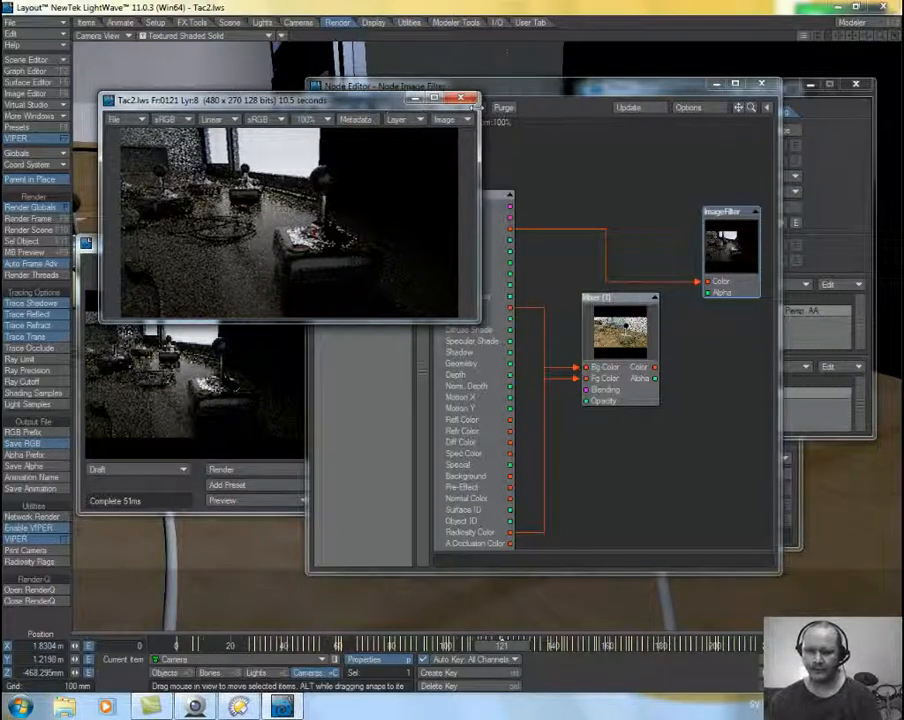
left_click(462, 99)
- Duplicate the Mixer node and connect the buffer's Color output to the copy's Bg Color input
left_click_drag(614, 335, 625, 352)
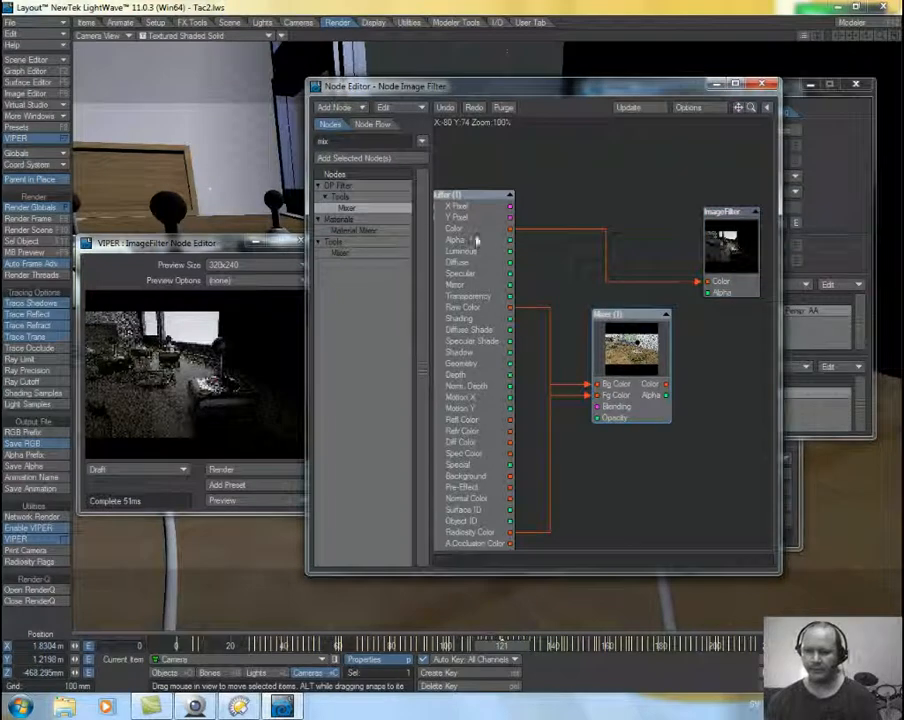
left_click_drag(705, 353, 529, 361, "alt")
key("ctrl+v")
left_click_drag(599, 256, 718, 212)
left_click_drag(706, 376, 754, 424, "alt")
left_click_drag(650, 379, 680, 396, "alt")
left_click_drag(462, 308, 663, 410)
left_click_drag(576, 438, 558, 458)
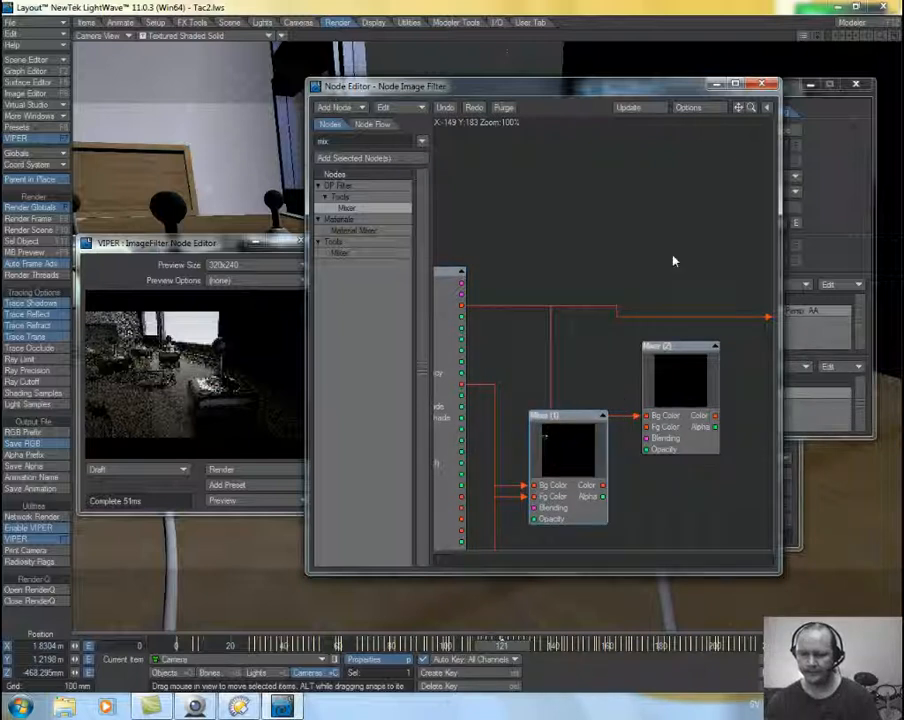
- Set the node editor's connection Line Type to Straight
left_click(689, 107)
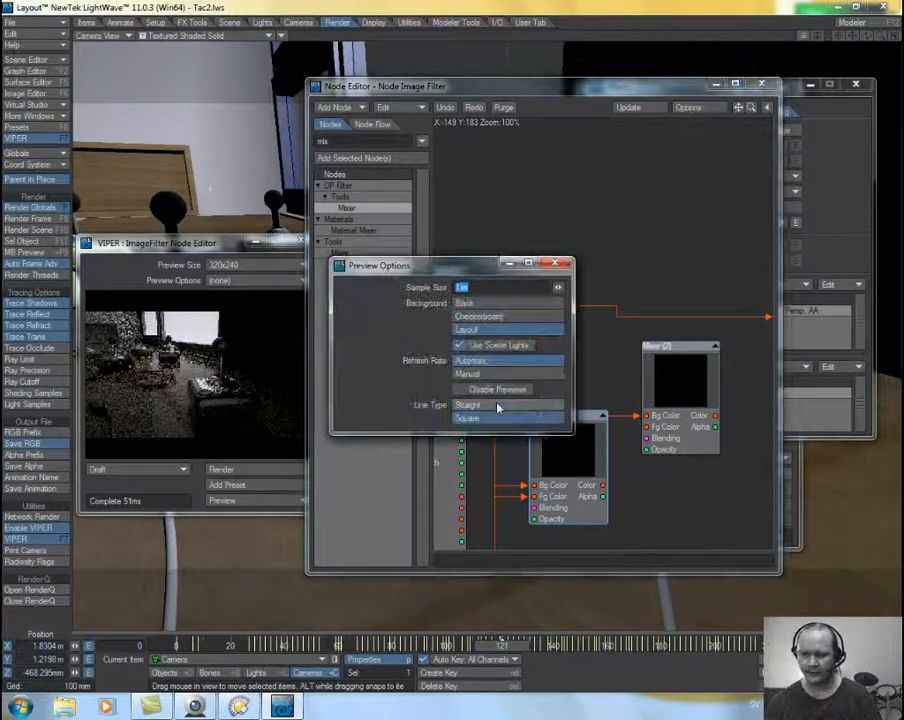
left_click(556, 263)
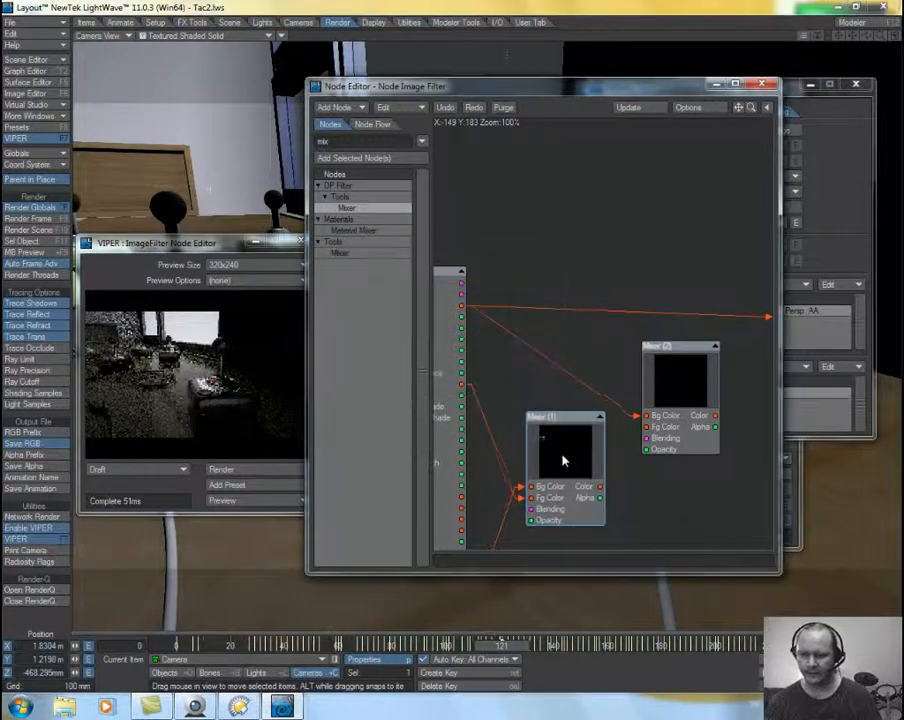
left_click_drag(611, 466, 660, 405, "alt")
left_click_drag(535, 279, 568, 275, "alt")
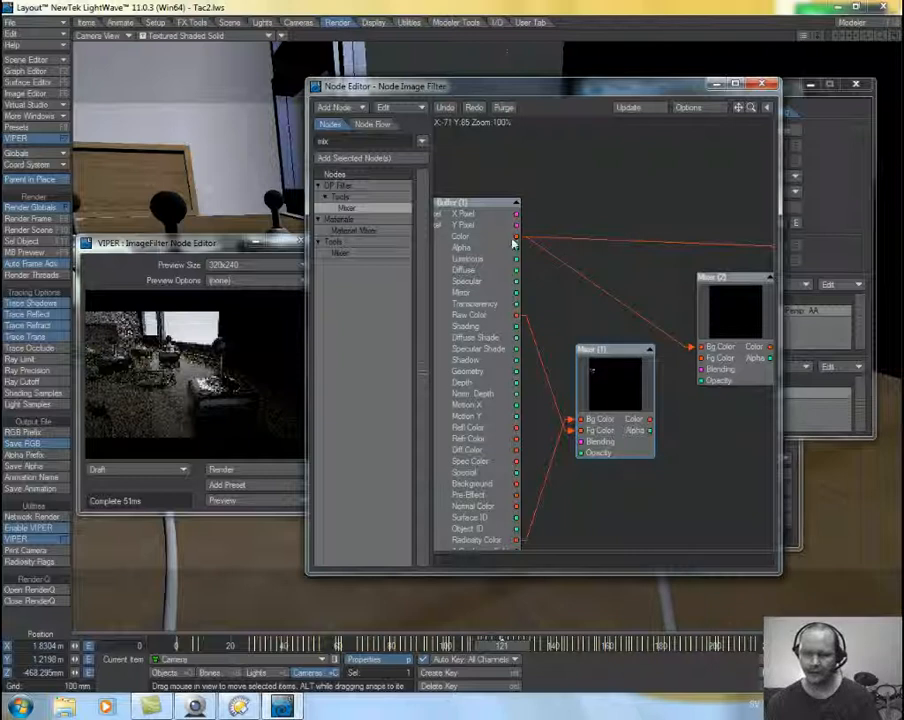
- Connect the first Mixer's Color output to the second Mixer's Fg Color input
left_click_drag(717, 335, 714, 331)
left_click_drag(715, 400, 611, 331, "alt")
left_click_drag(659, 422, 578, 431, "alt")
- Set the second Mixer's Blending to Additive and its Opacity to 25%
double_click(566, 291)
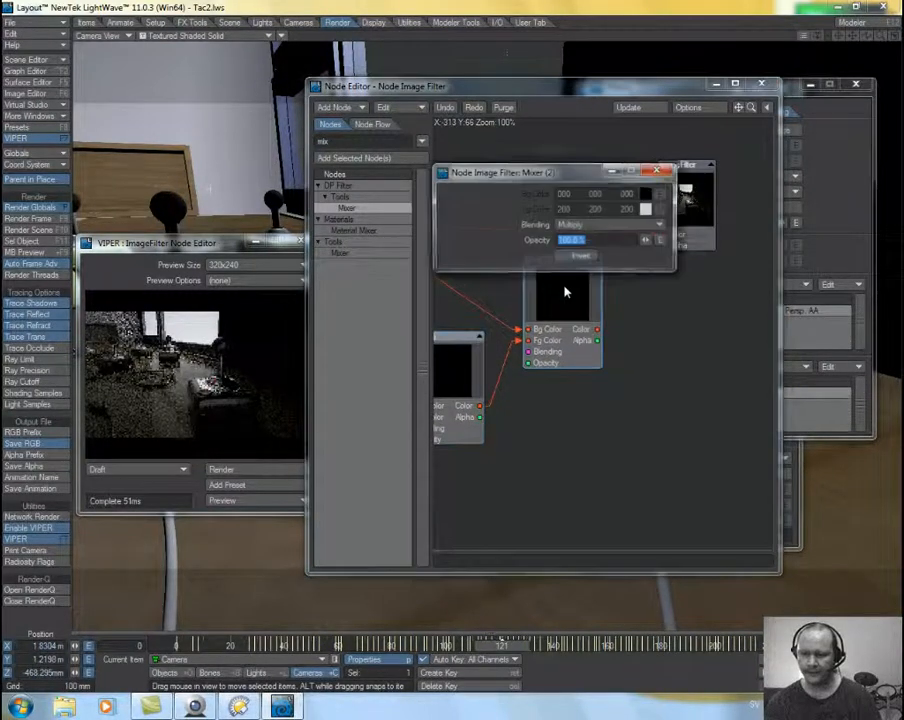
left_click(595, 224)
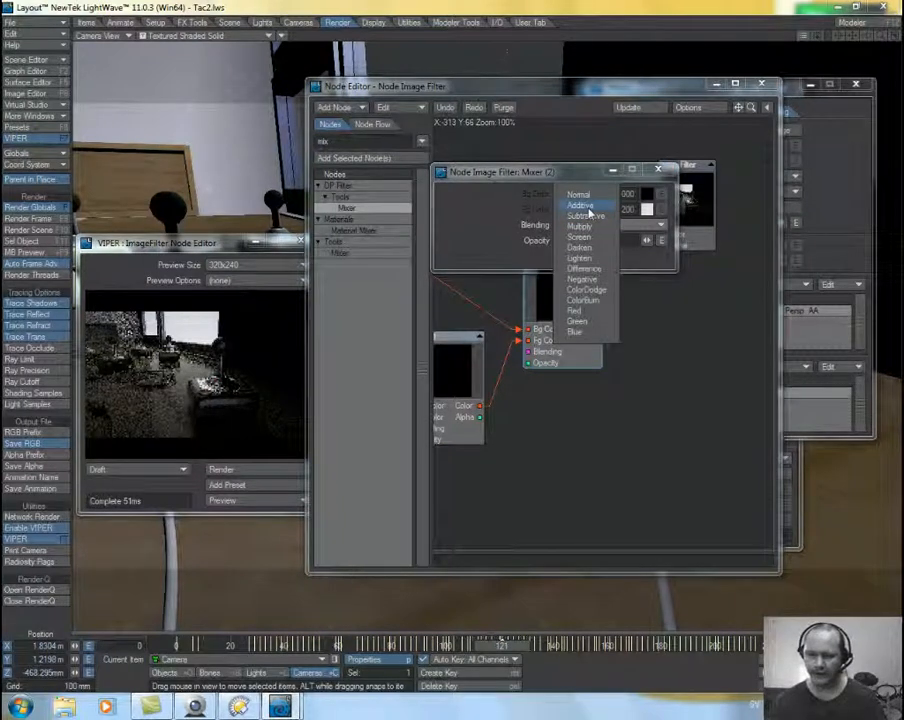
left_click(589, 208)
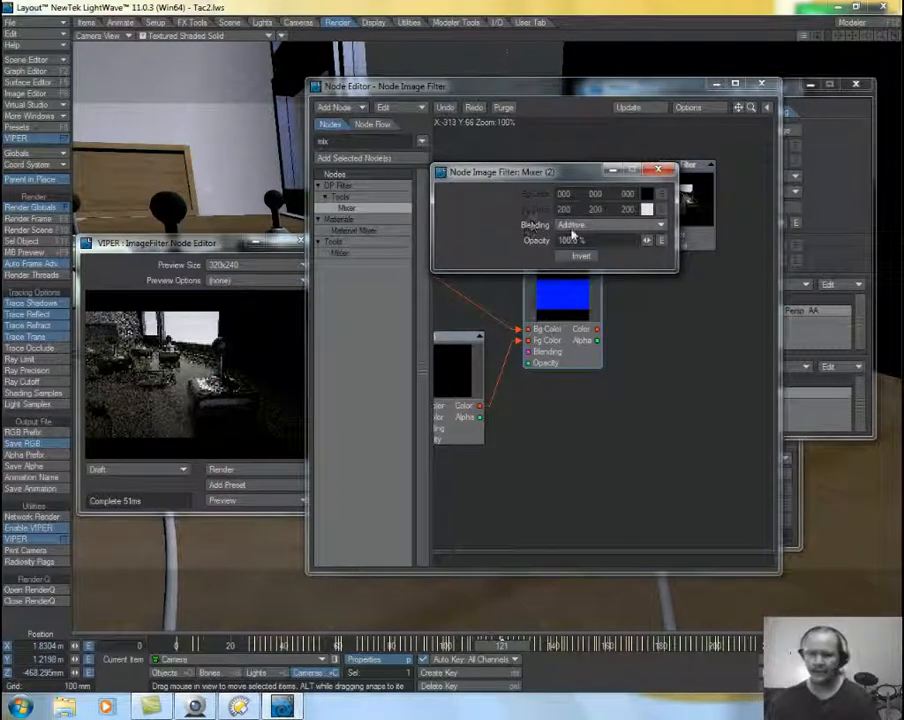
left_click_drag(601, 240, 504, 232)
type("25")
key("Return")
left_click(660, 171)
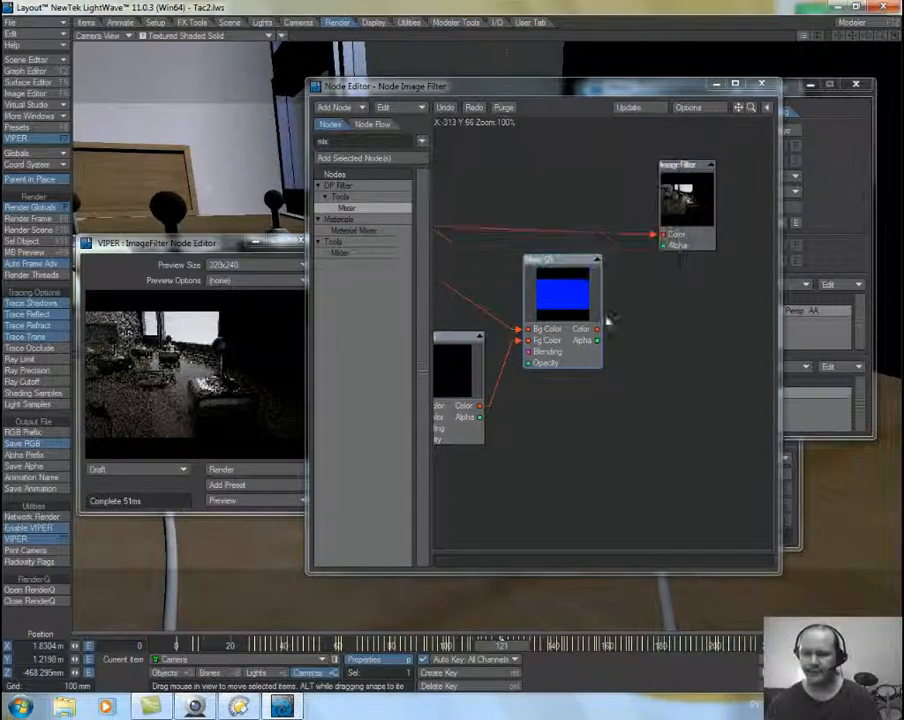
- Connect the second Mixer's Color output to the ImageFilter's Color input and render the VIPER preview in Mosaic mode
left_click_drag(597, 329, 658, 234)
left_click_drag(680, 165, 693, 200)
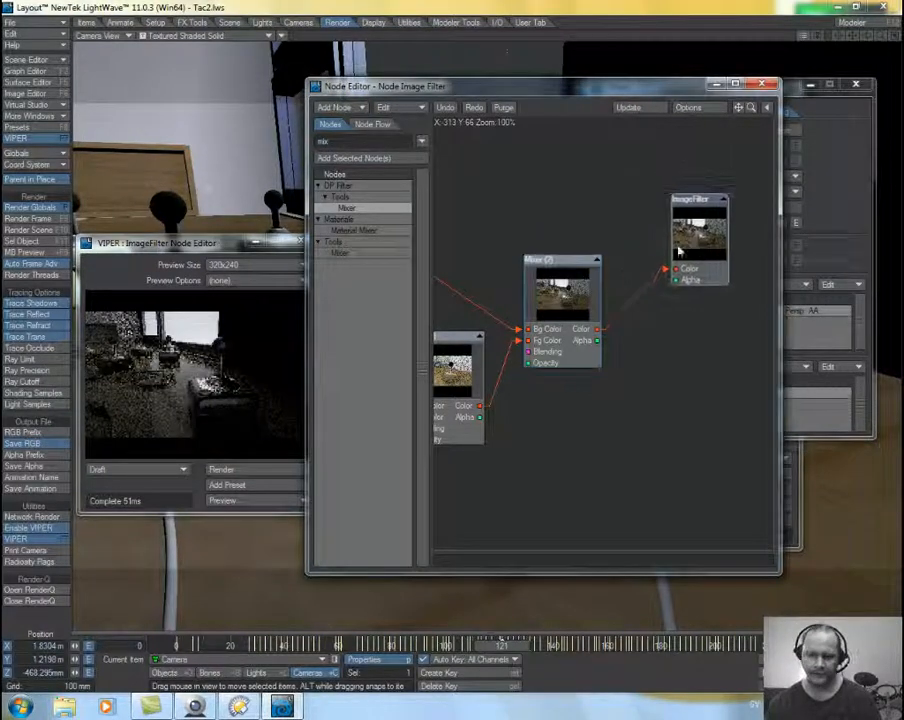
left_click(224, 468)
left_click(140, 466)
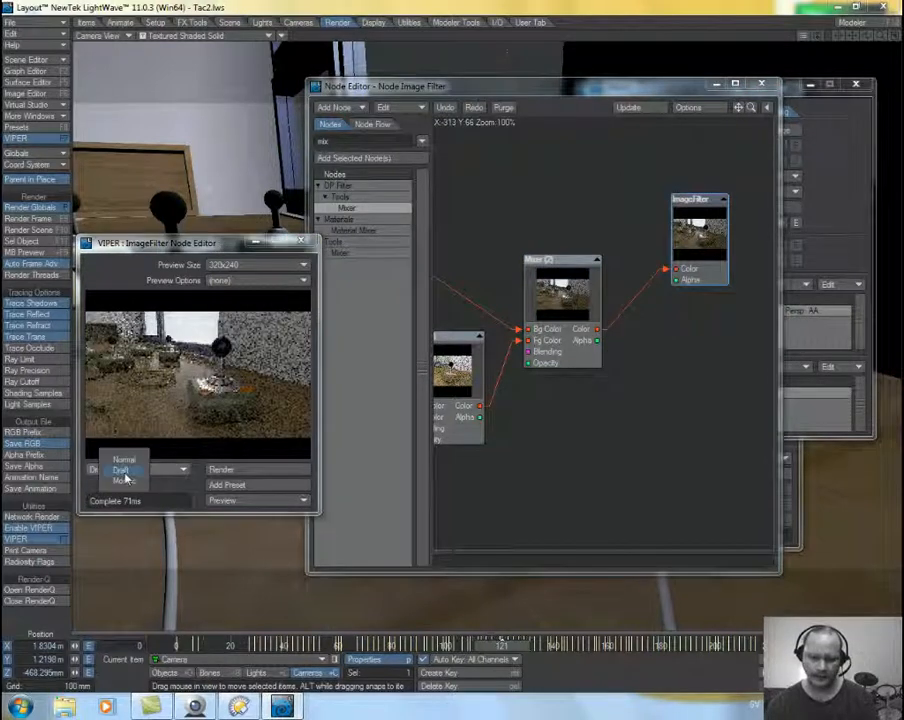
left_click(120, 479)
left_click(231, 469)
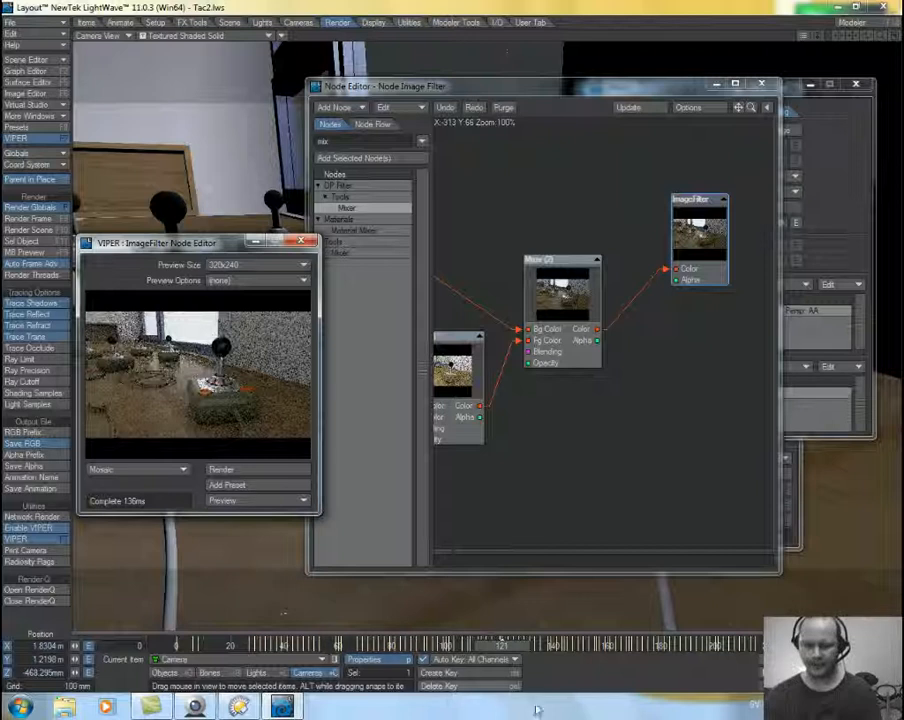
- Set the camera's Minimum Samples to 16 and check the general, render and global illumination settings
left_click(365, 661)
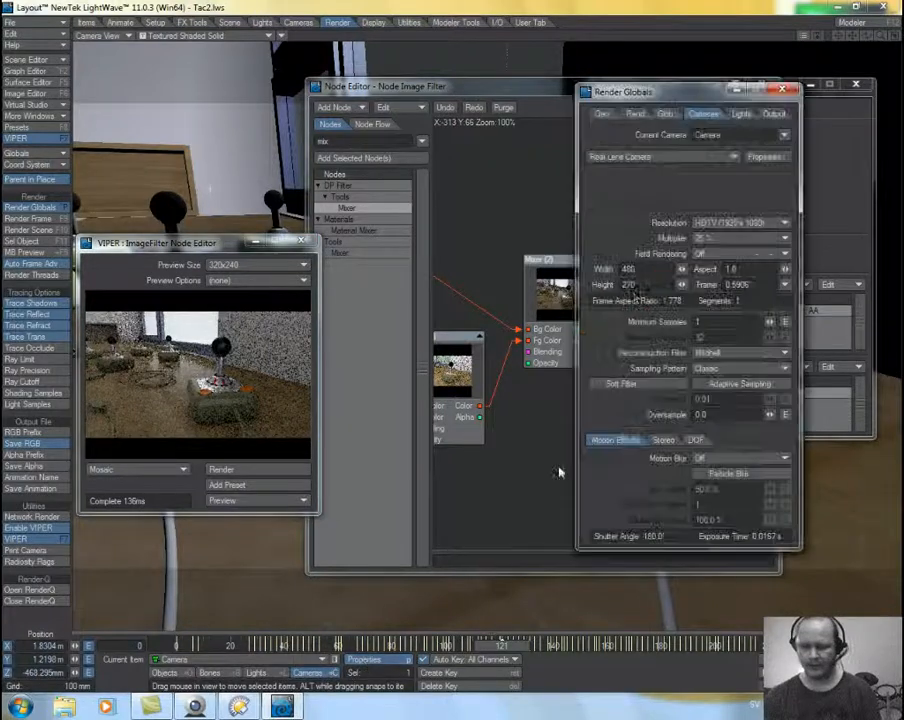
left_click_drag(715, 320, 658, 321)
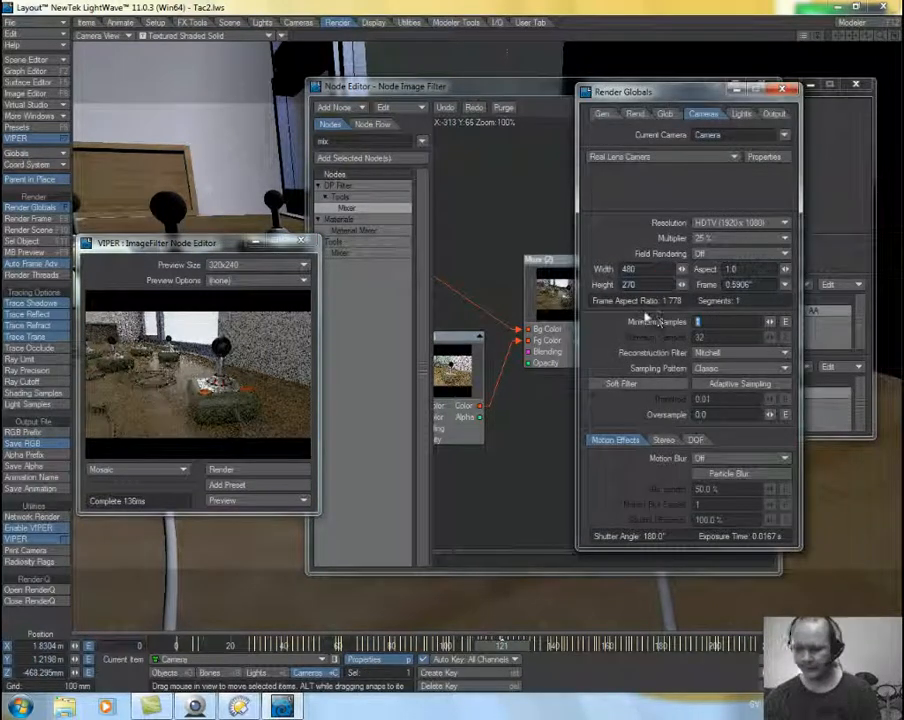
type("16")
key("Return")
left_click(645, 115)
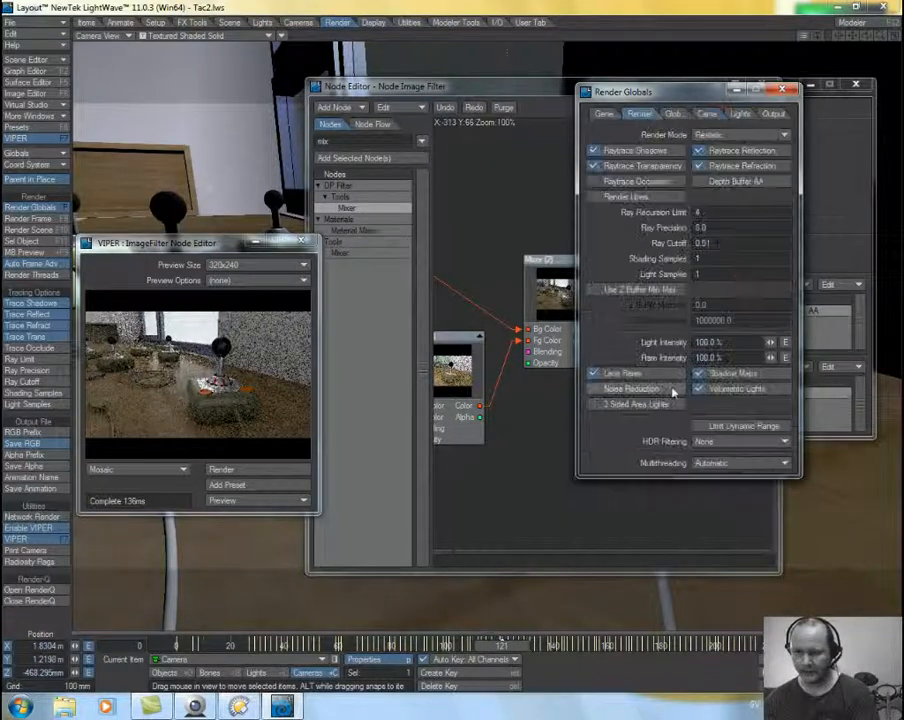
left_click(673, 114)
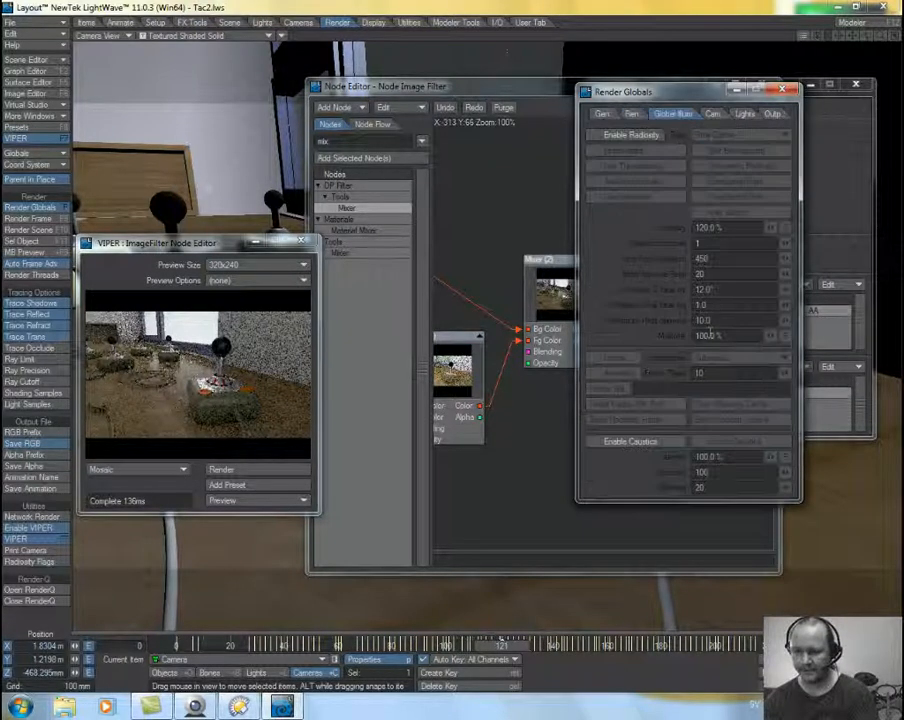
left_click(607, 114)
left_click(643, 114)
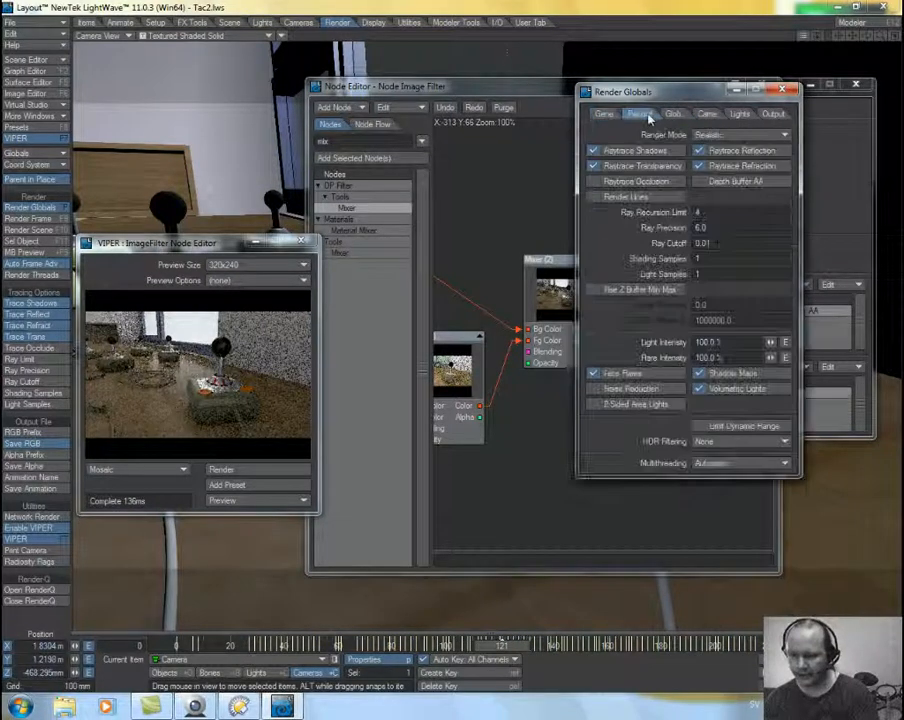
left_click(701, 114)
- Render the current frame and place the result beside the VIPER preview for comparison
key("F9")
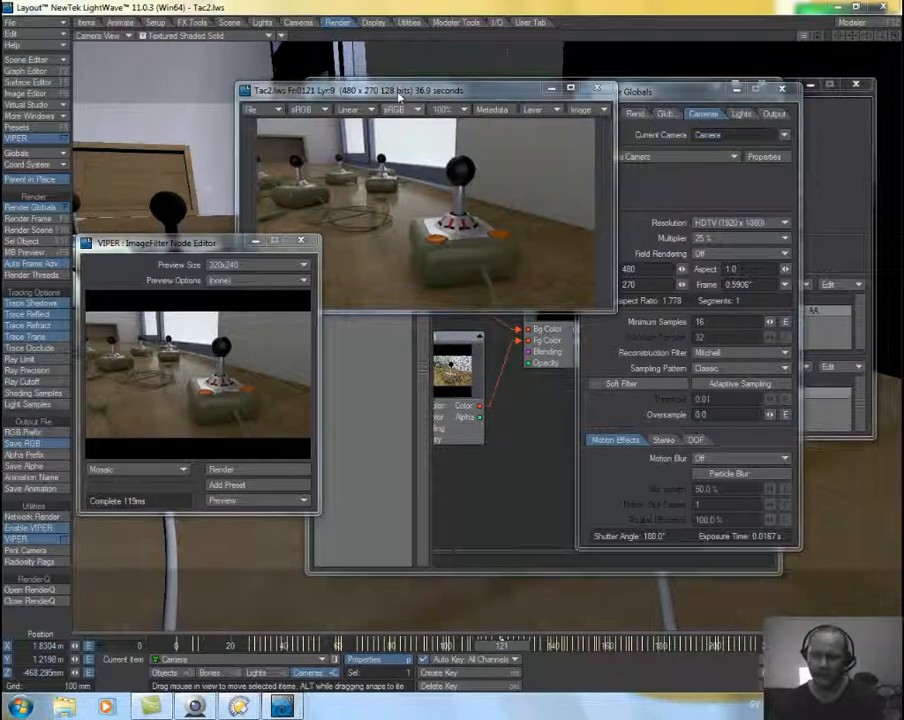
left_click_drag(430, 91, 523, 80)
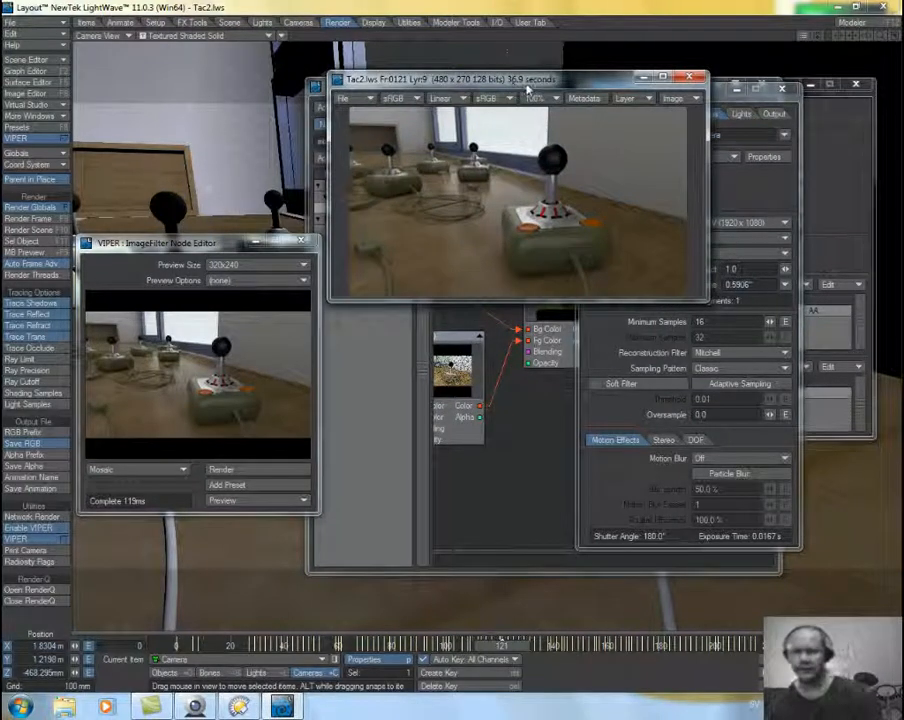
left_click_drag(209, 244, 225, 207)
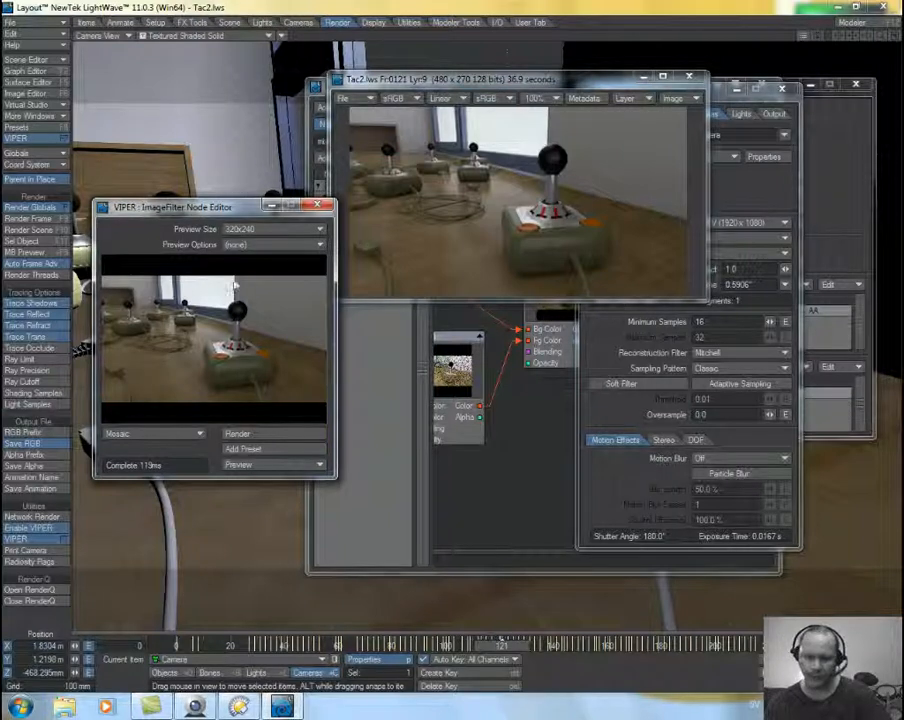
- Set the second Mixer's Opacity to 50% and refresh the VIPER preview
left_click(508, 463)
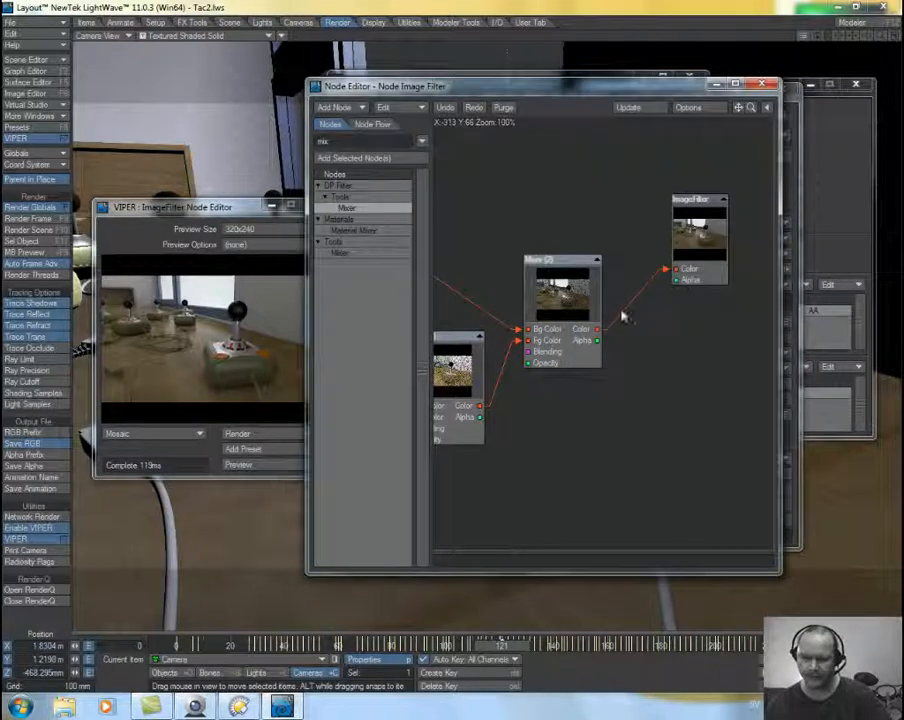
left_click(568, 292)
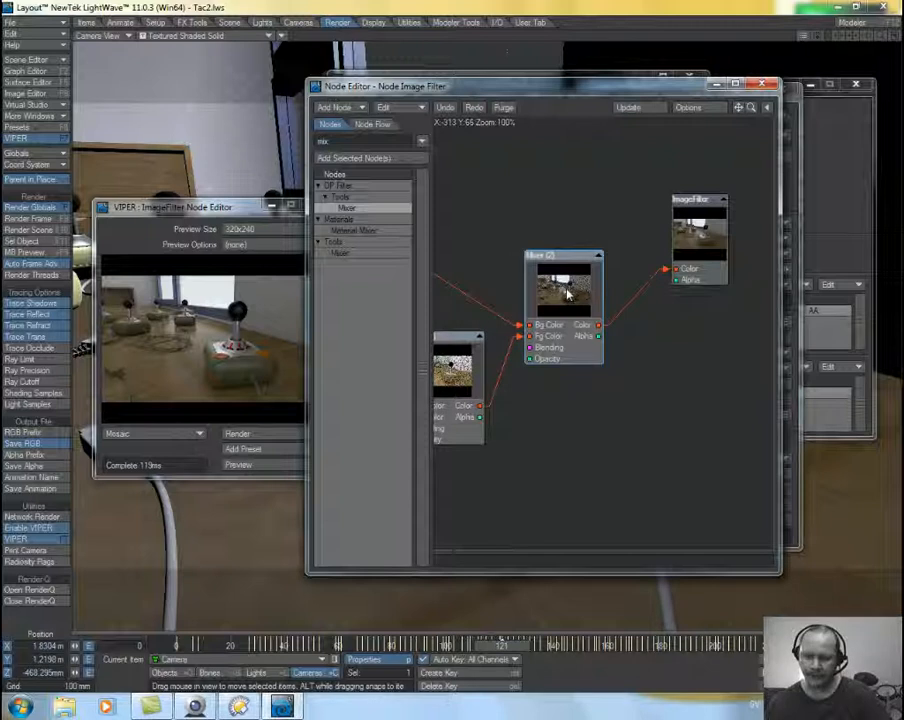
left_click_drag(568, 292, 563, 280)
double_click(563, 280)
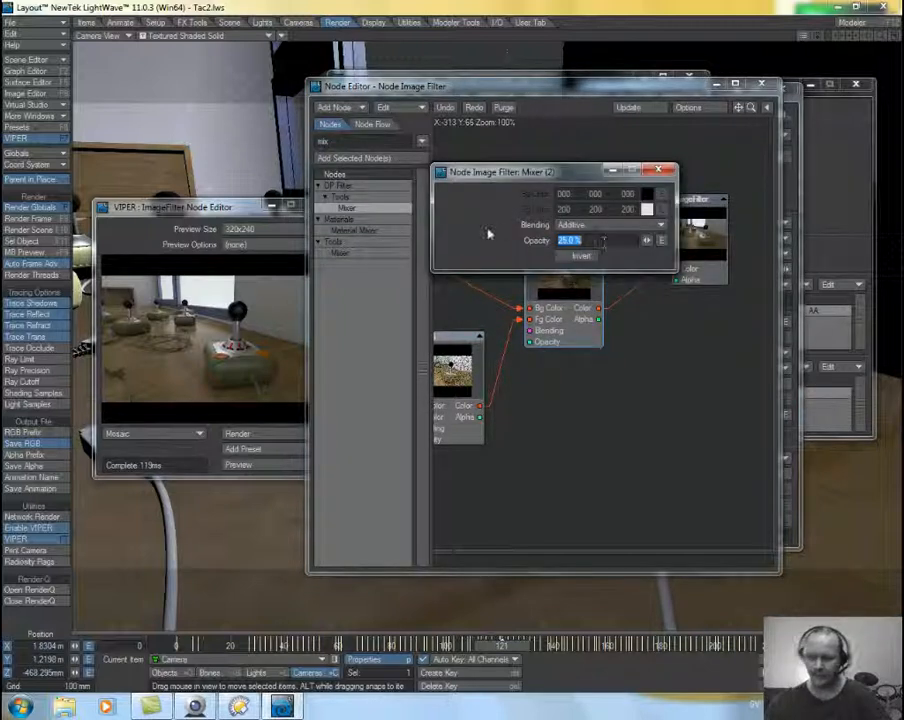
type("50")
key("Return")
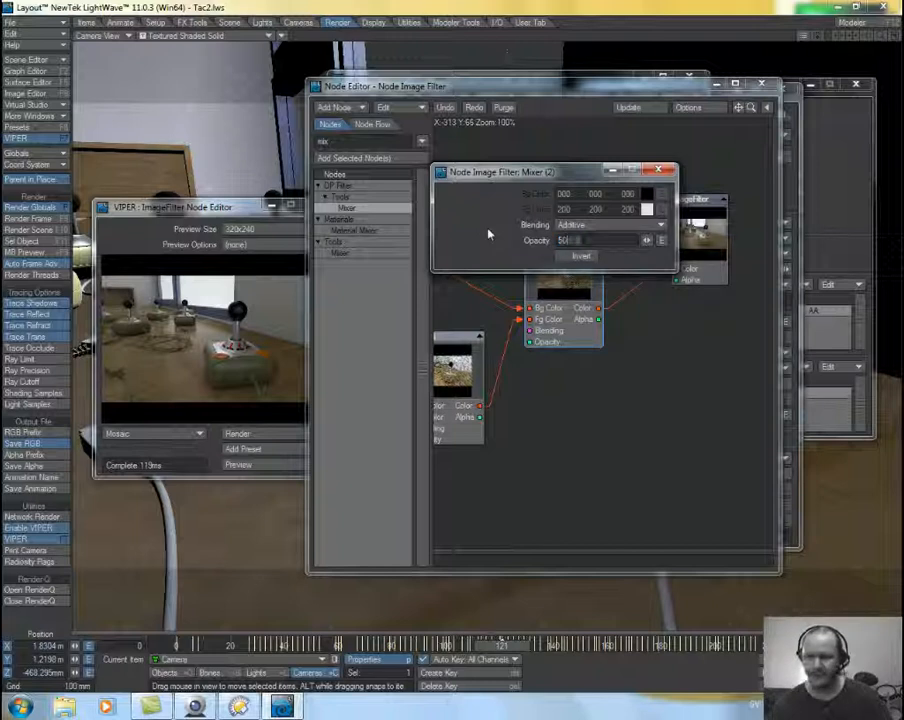
left_click(253, 436)
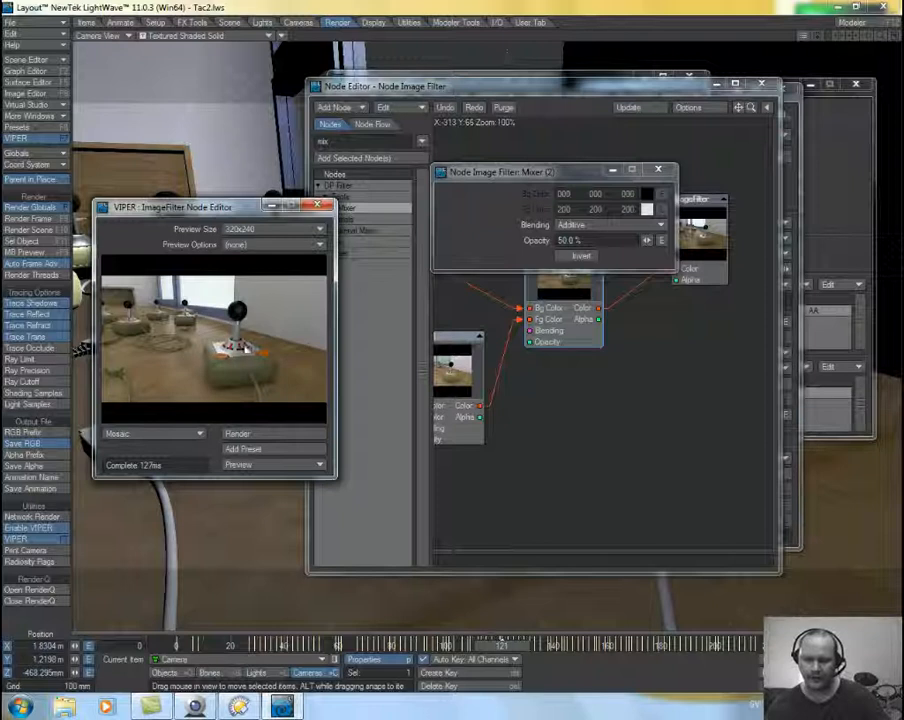
- Set the second Mixer's Opacity to 60% and refresh the VIPER preview
left_click_drag(594, 242, 455, 229)
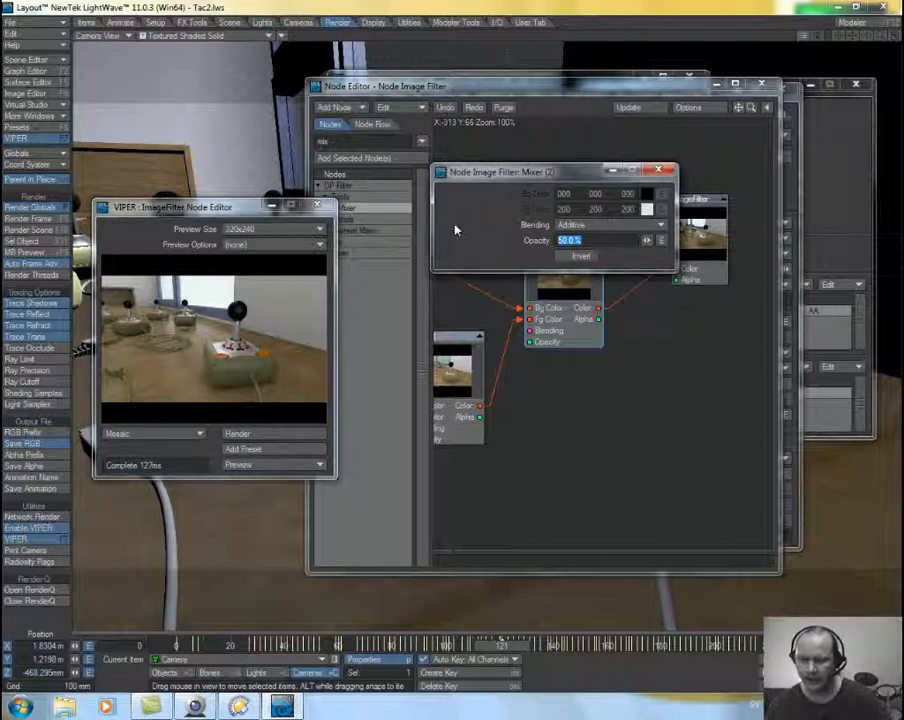
type("60")
key("Return")
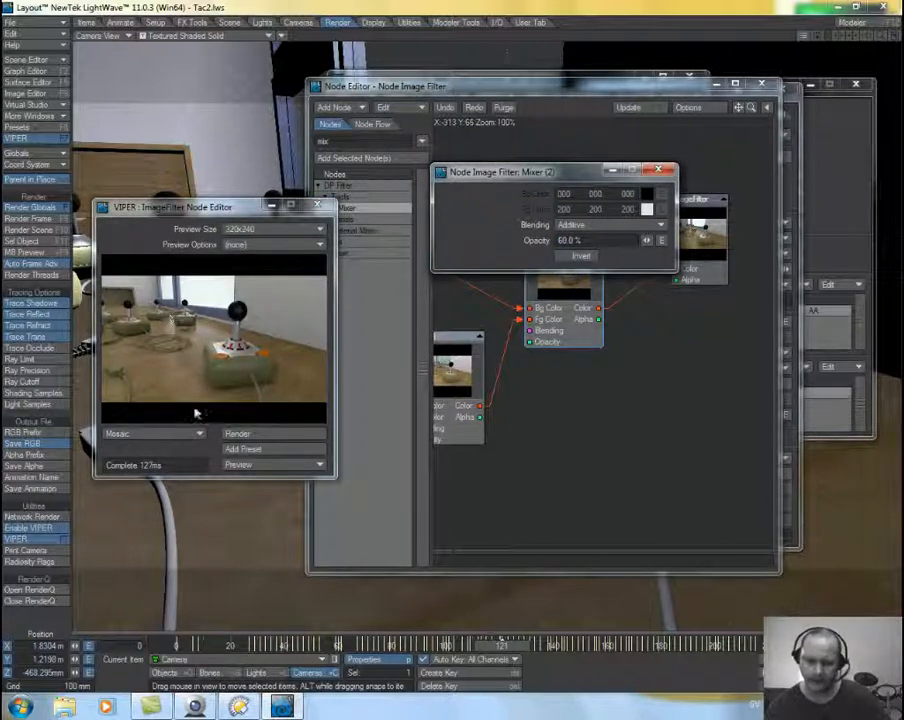
left_click(234, 433)
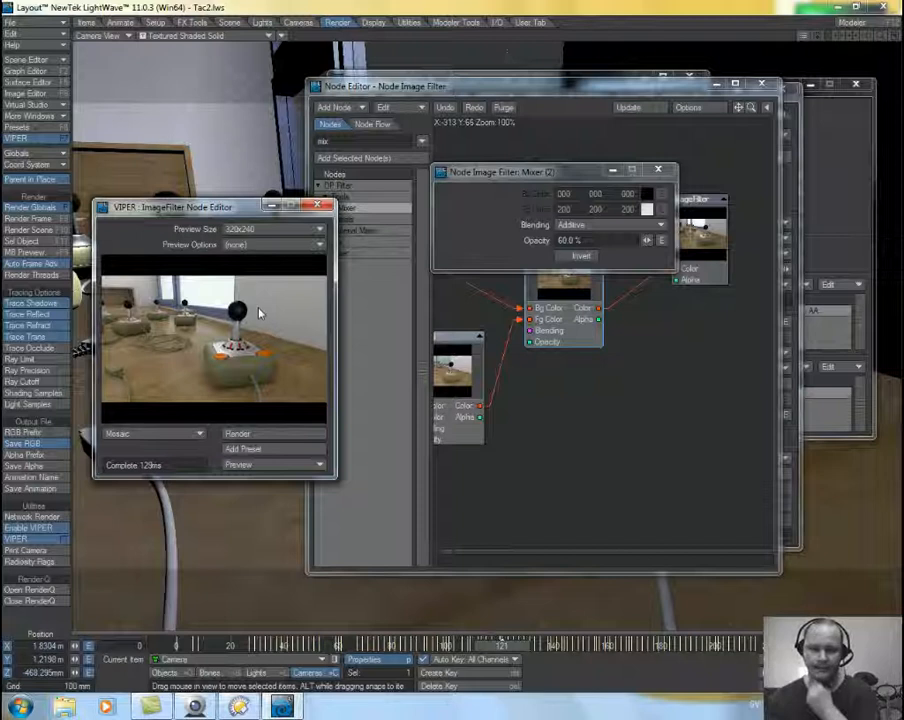
- Close the image filter's node editor and the VIPER preview, then render the current frame again and set the result apart from the settings windows
left_click(760, 84)
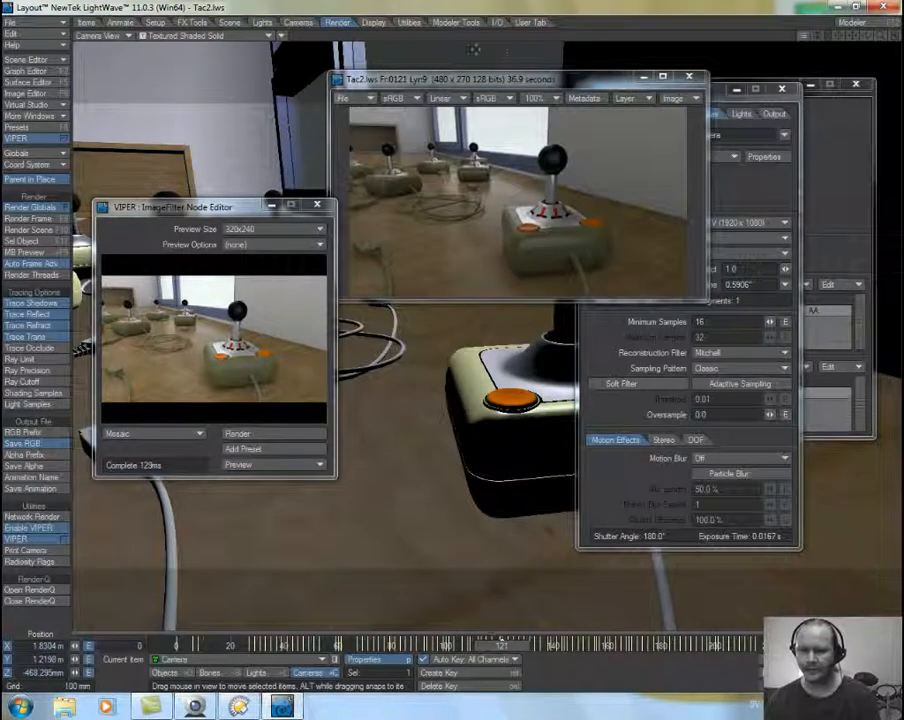
left_click_drag(487, 84, 506, 85)
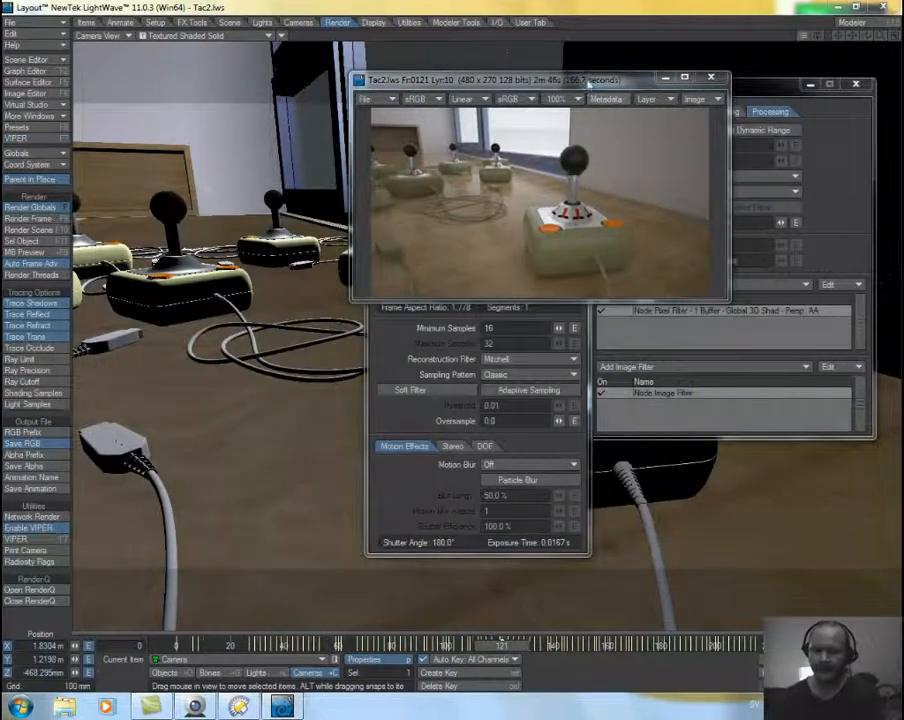
left_click_drag(567, 80, 279, 180)
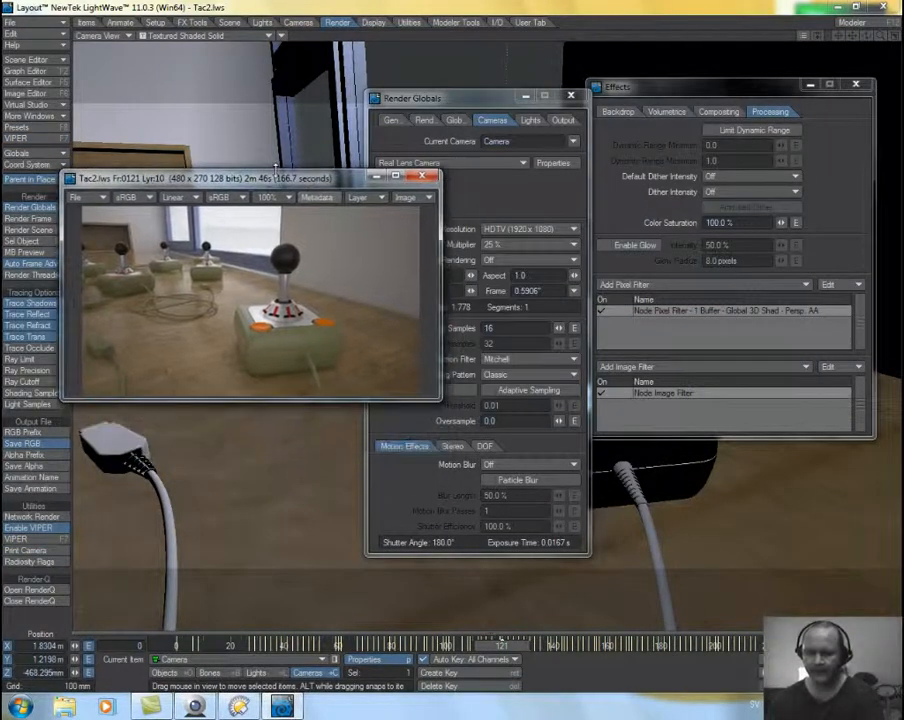
- Check the render and camera settings in Render Globals, then render further versions of the frame for comparison
left_click_drag(470, 97, 527, 78)
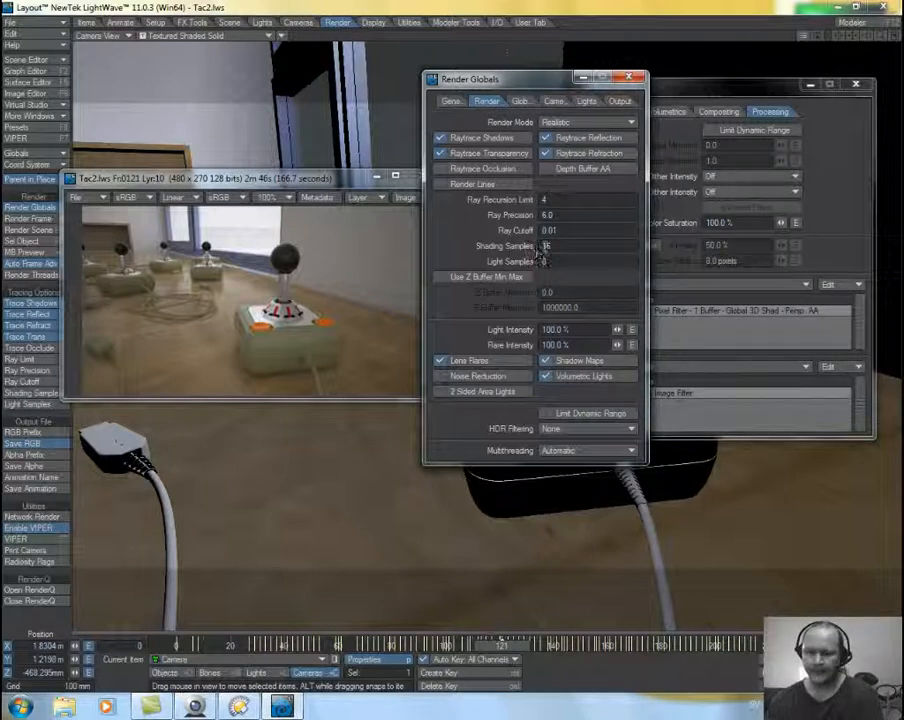
left_click(550, 101)
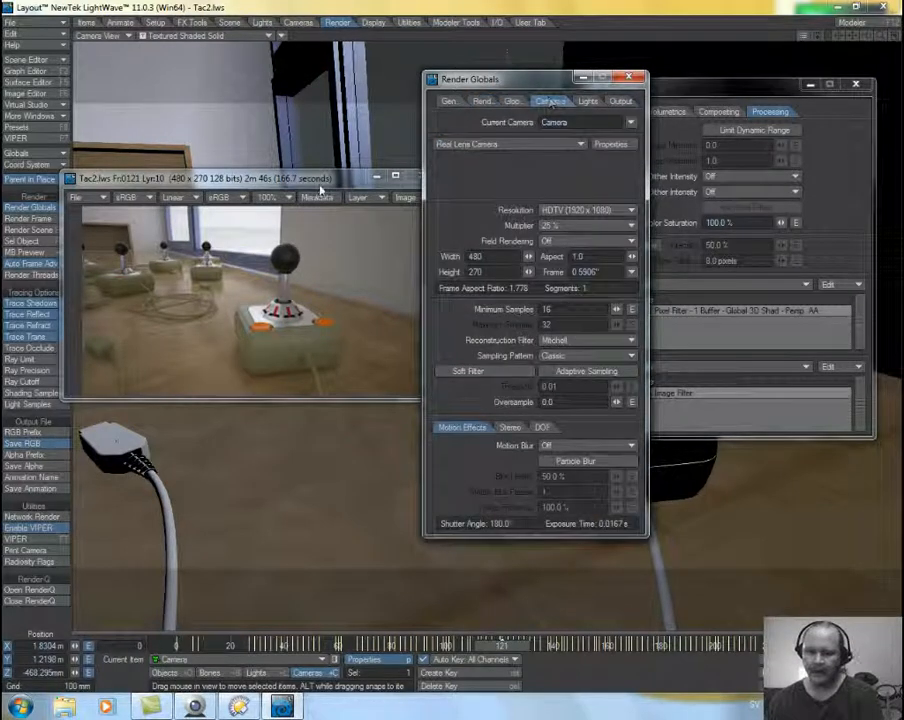
left_click_drag(267, 182, 267, 172)
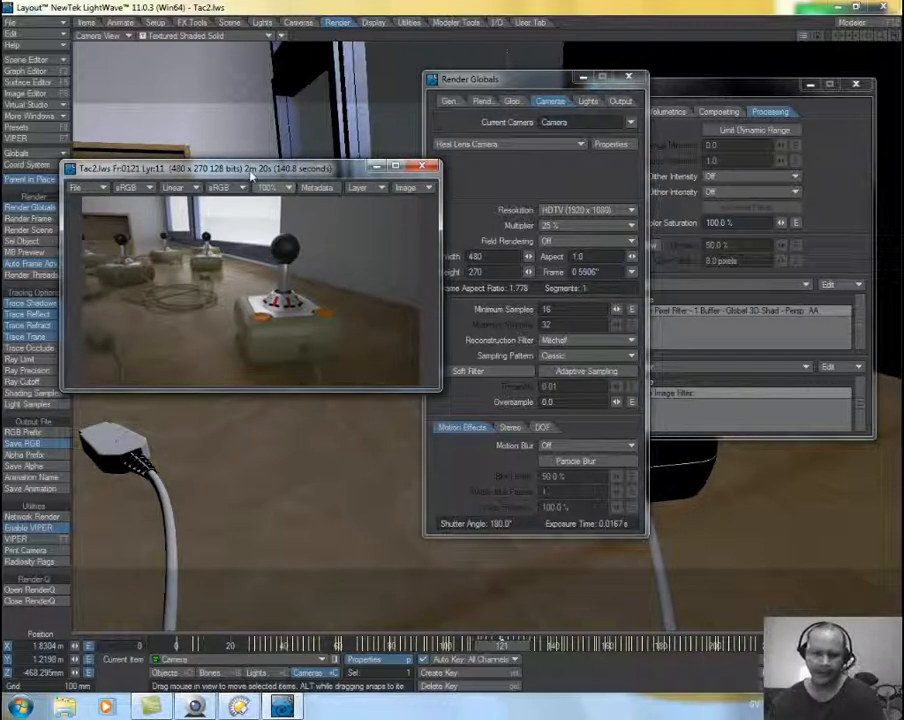
left_click_drag(251, 171, 257, 172)
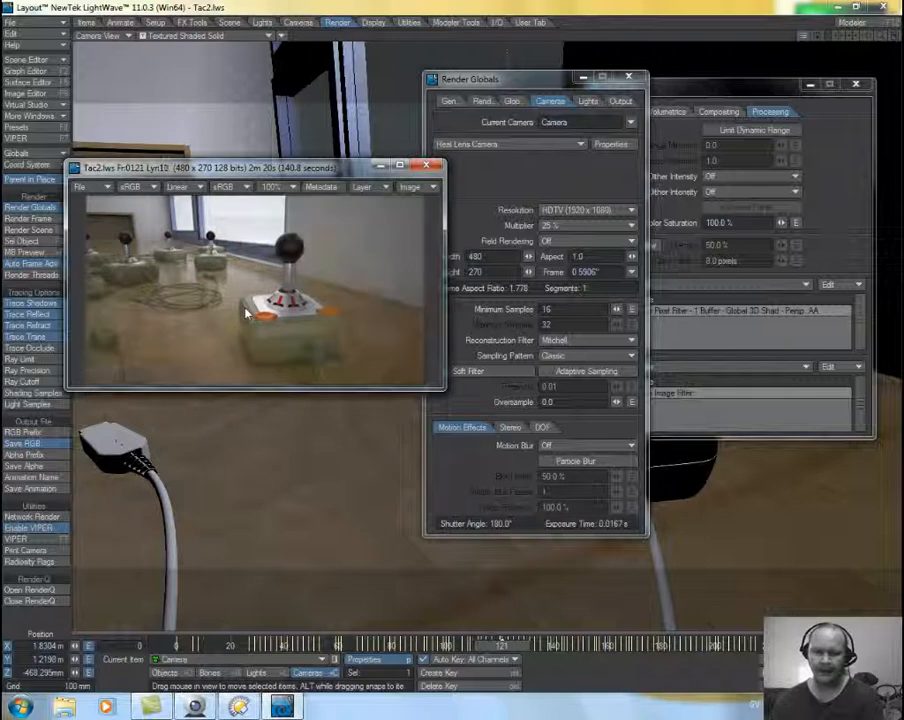
- Reopen the Node Image Filter's node editor and render its VIPER preview at a size of 640x480
double_click(686, 396)
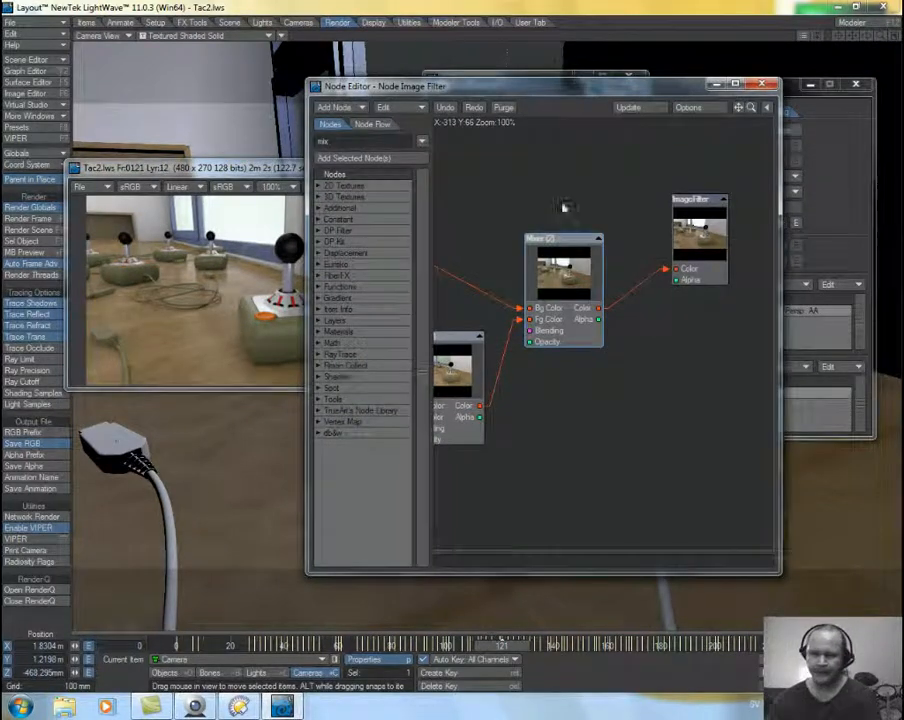
left_click_drag(340, 86, 425, 78)
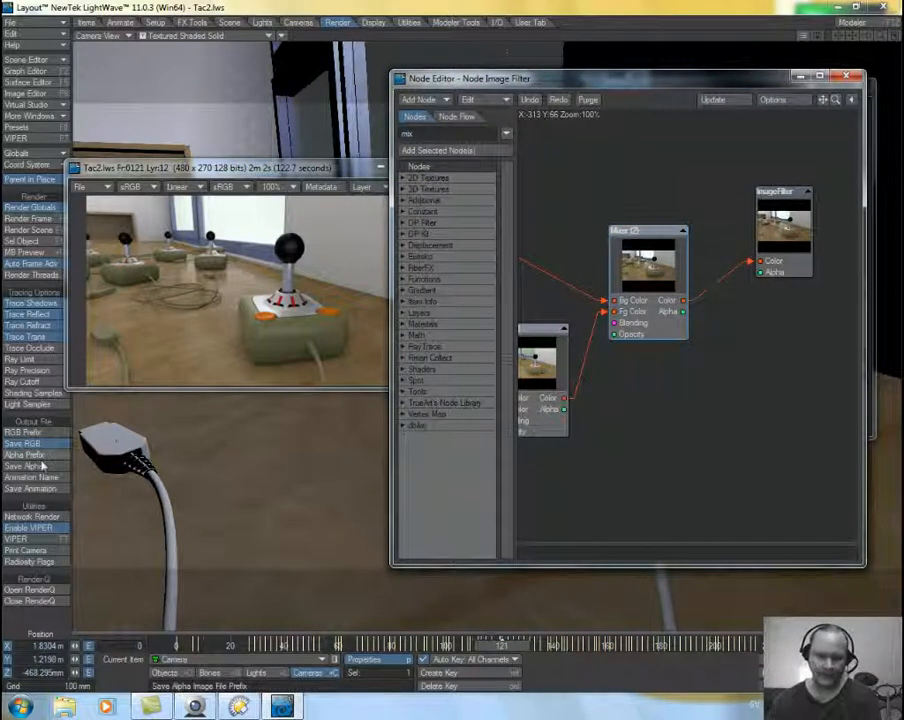
left_click(23, 541)
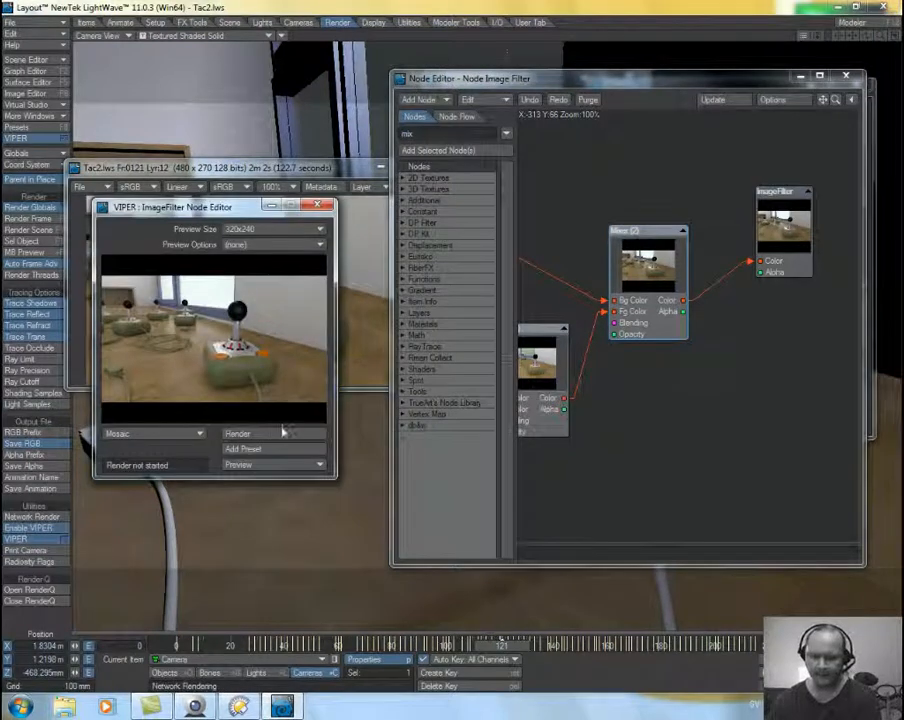
left_click_drag(233, 205, 231, 239)
left_click(224, 272)
left_click(232, 282)
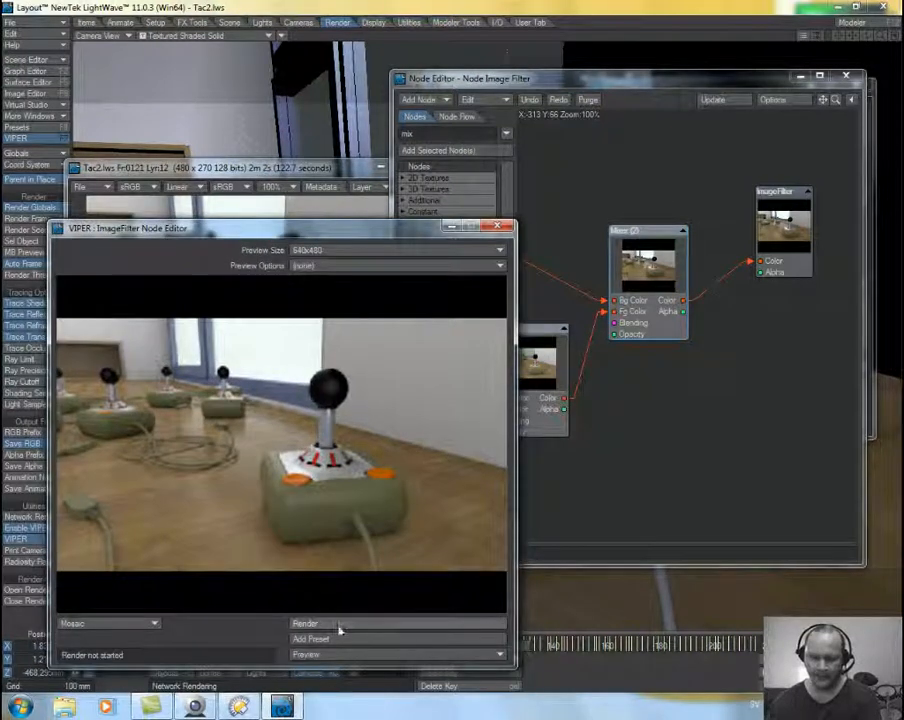
left_click(339, 624)
left_click_drag(390, 231, 288, 271)
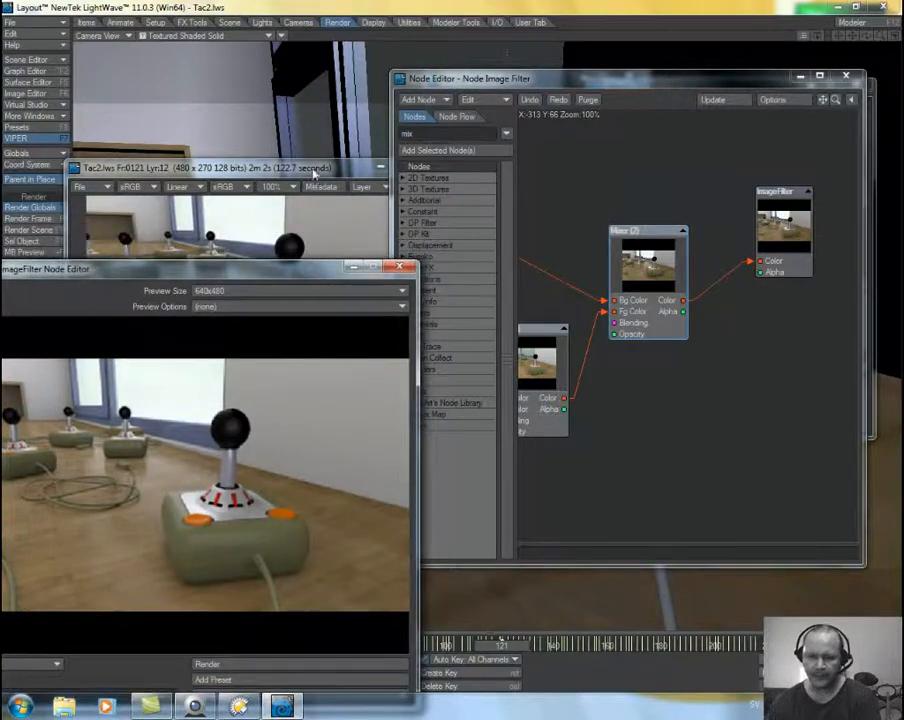
- Show render layer 10 of frame 121 in the image viewer and compare it with the VIPER preview
left_click_drag(313, 182, 320, 84)
left_click(350, 86)
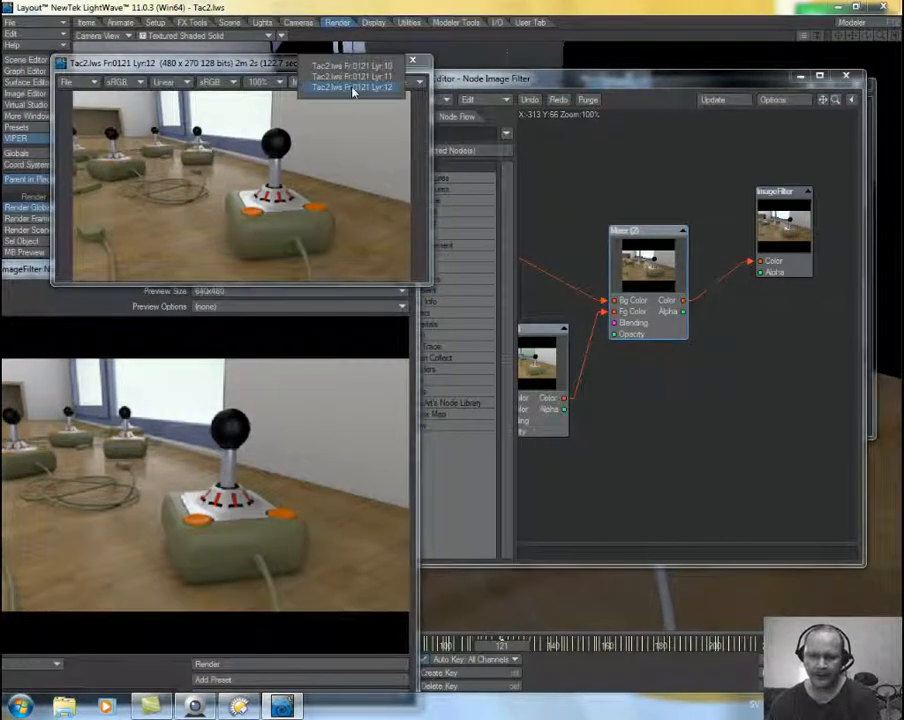
left_click(352, 66)
left_click_drag(25, 270, 53, 241)
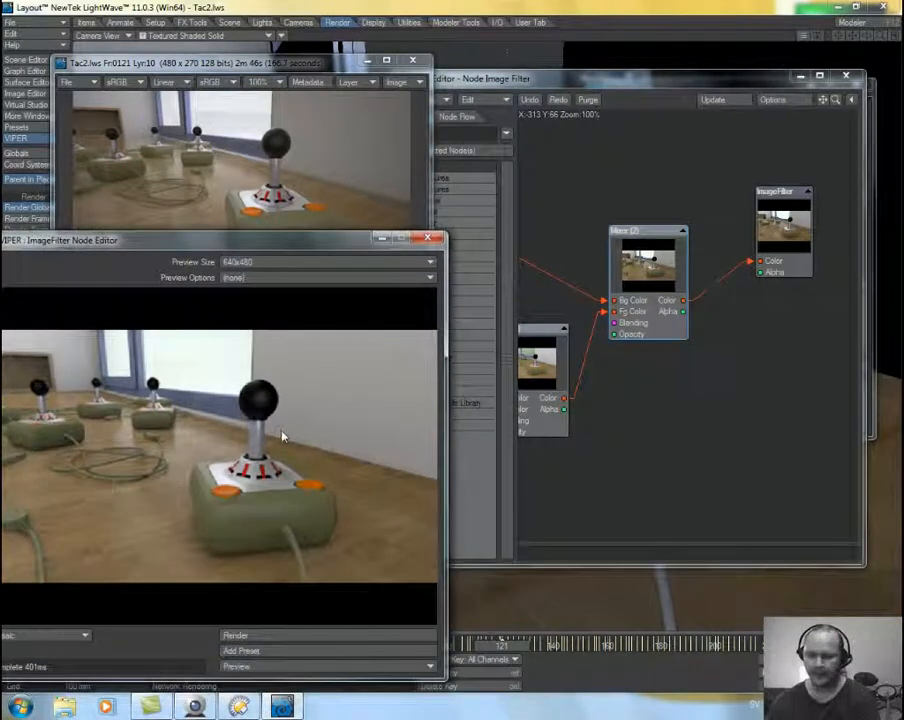
- Set the second Mixer's Opacity to 55% and refresh the VIPER preview
double_click(645, 240)
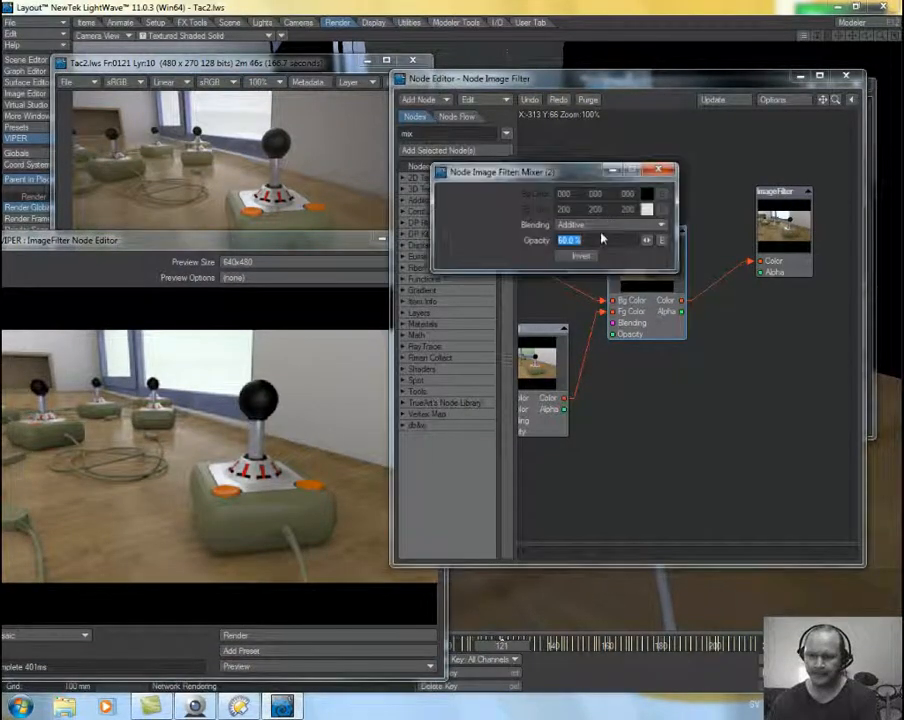
type("55")
key("Return")
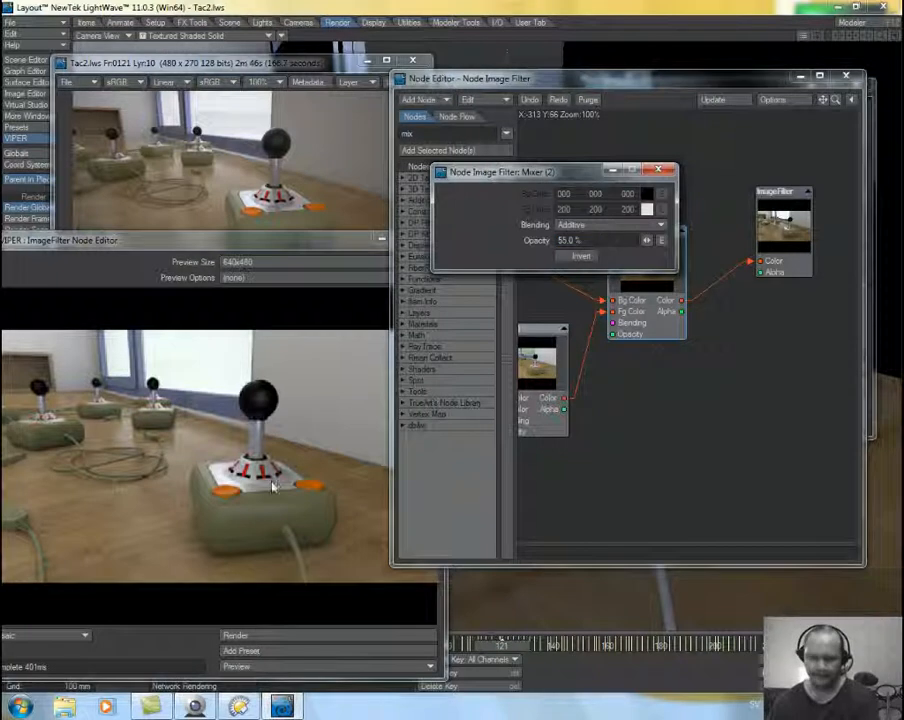
left_click(268, 637)
left_click(268, 637)
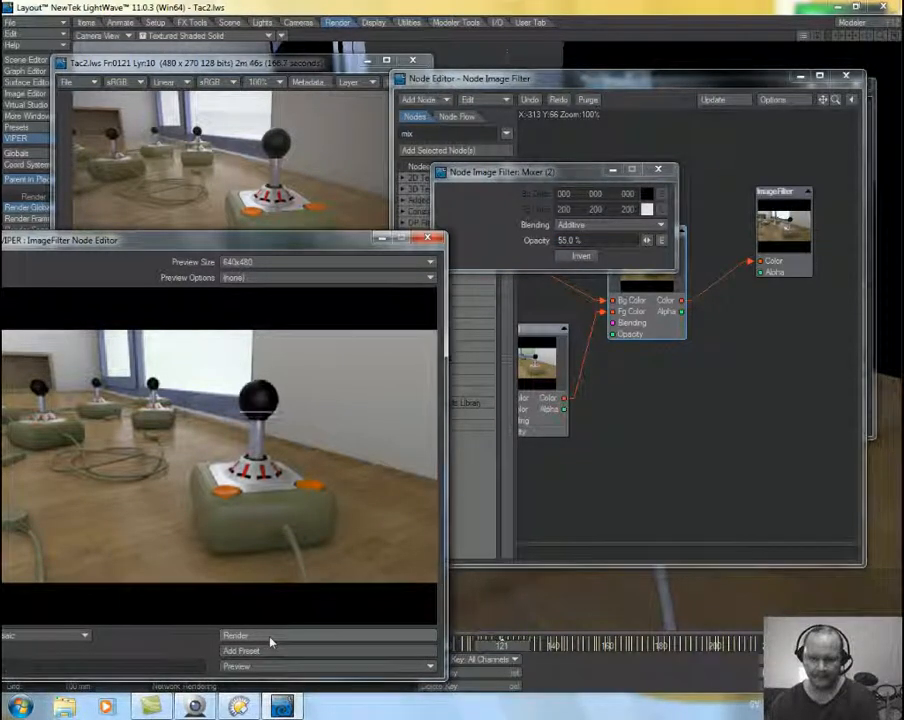
- Set the second Mixer's Opacity to 50% and refresh the VIPER preview
left_click(492, 247)
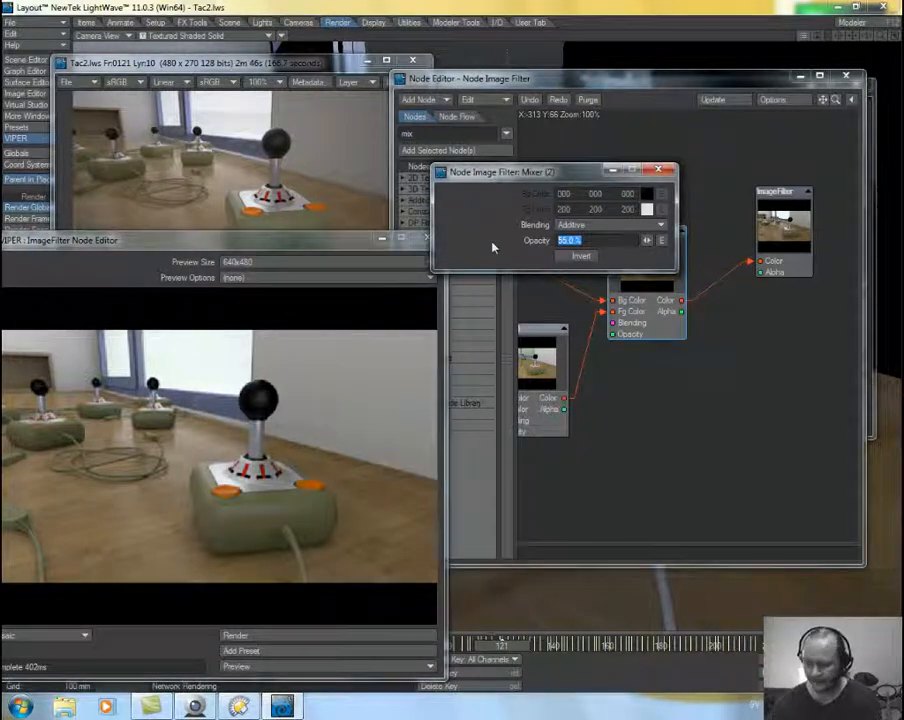
type("50")
key("Return")
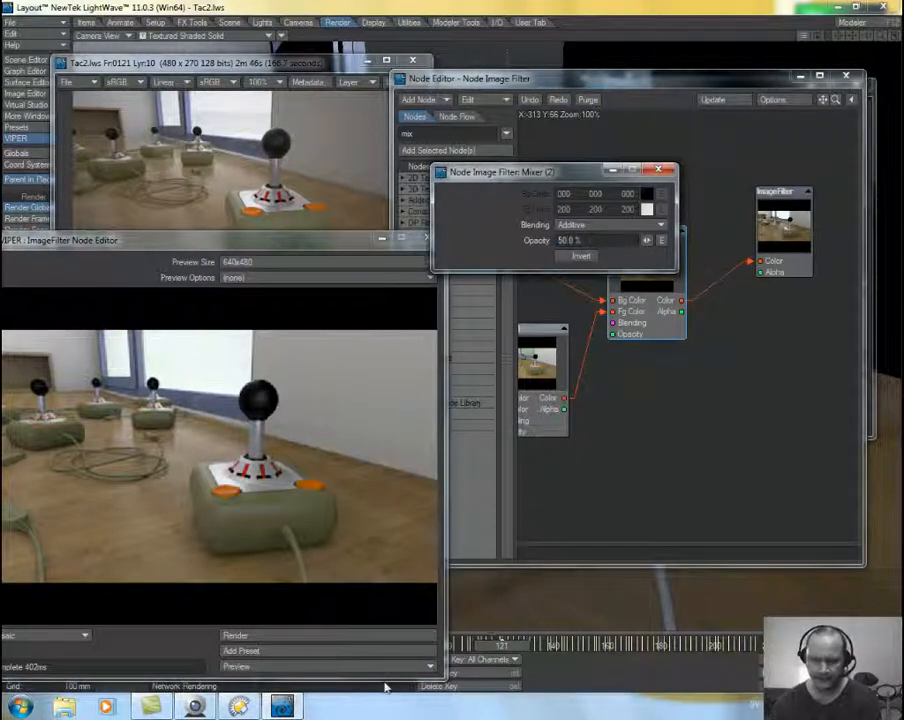
left_click(314, 637)
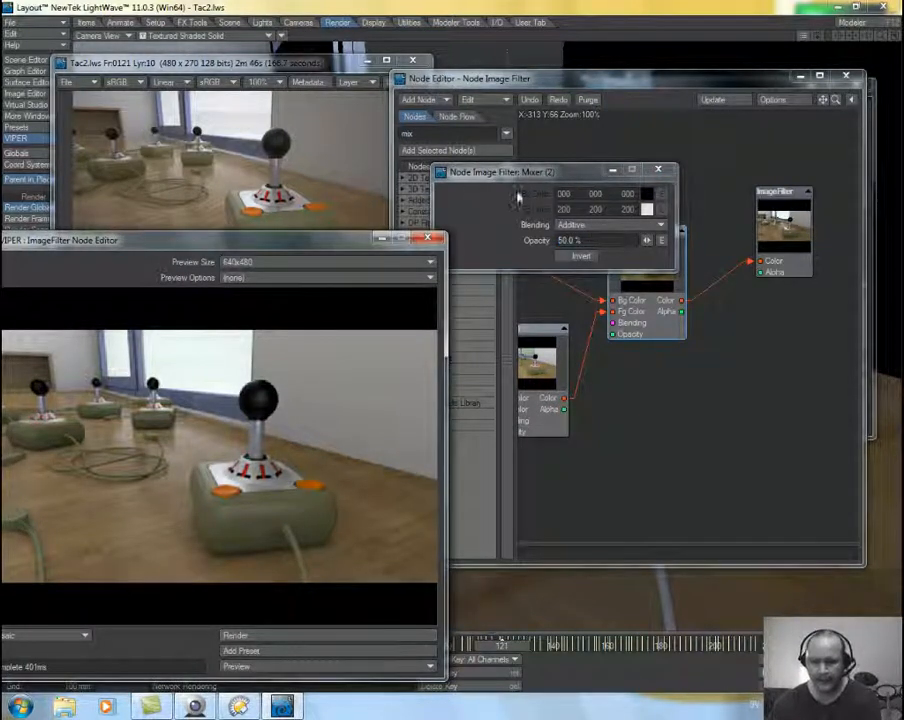
- Set the second Mixer's Opacity to 40% and refresh the VIPER preview
left_click_drag(596, 240, 523, 245)
type("40")
key("Return")
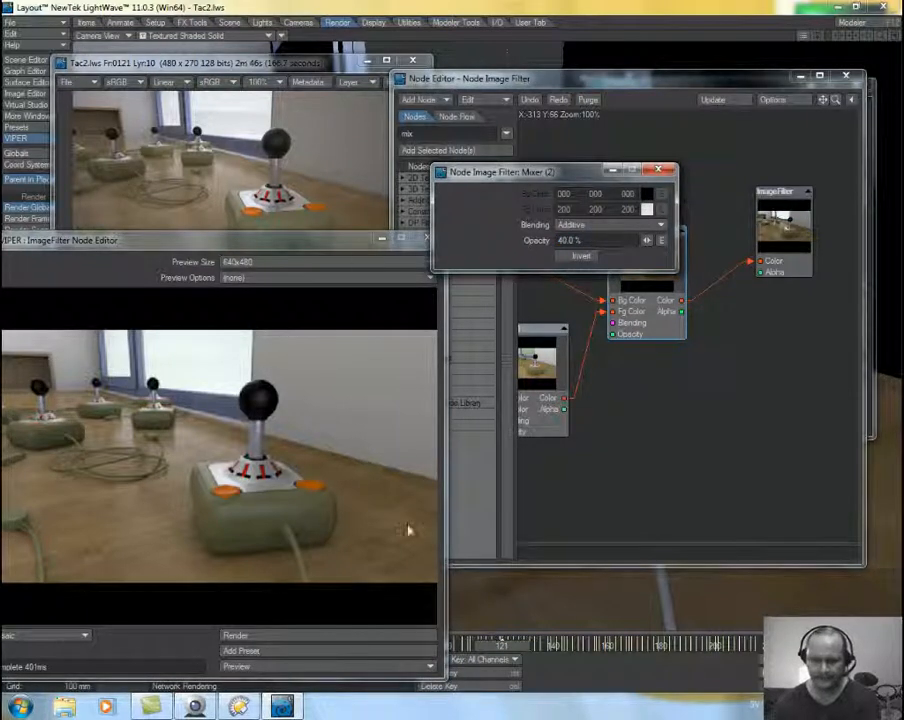
left_click(293, 637)
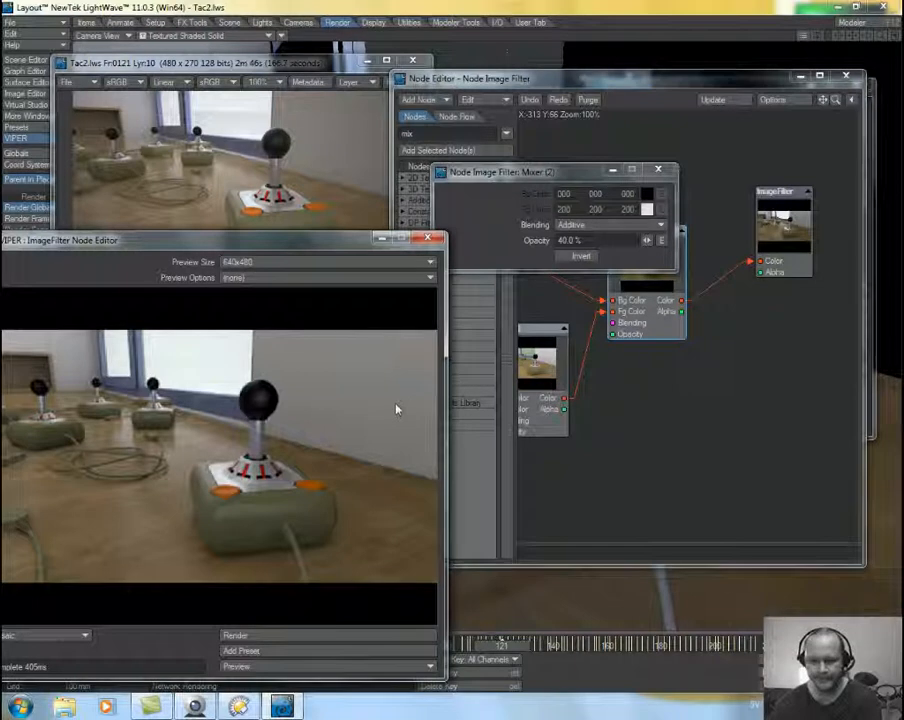
- Set the second Mixer's Opacity to 30% and refresh the VIPER preview
left_click_drag(600, 240, 512, 242)
type("30")
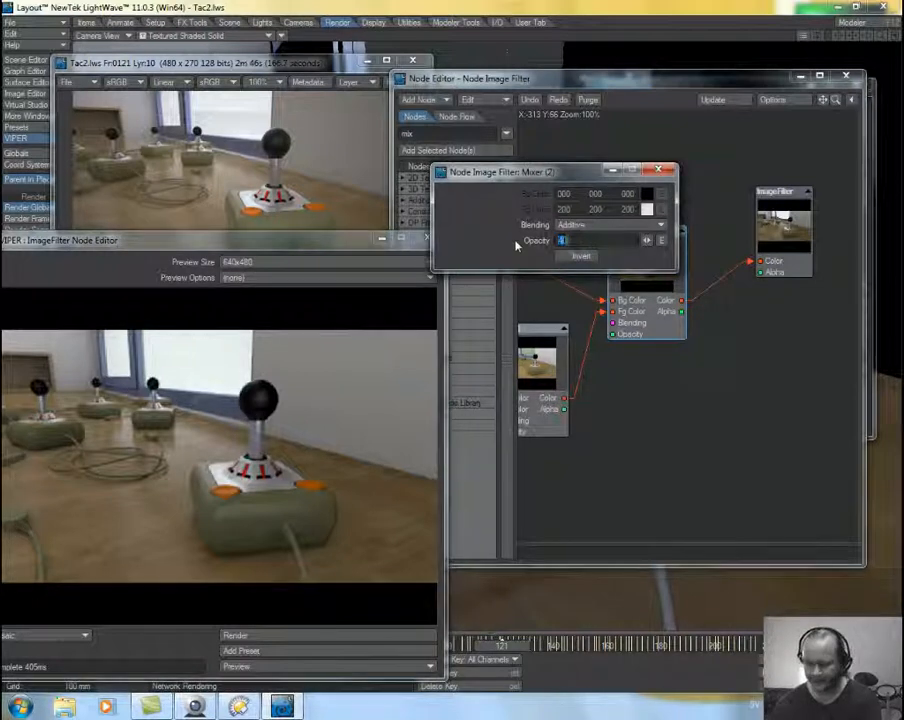
key("Return")
left_click(312, 637)
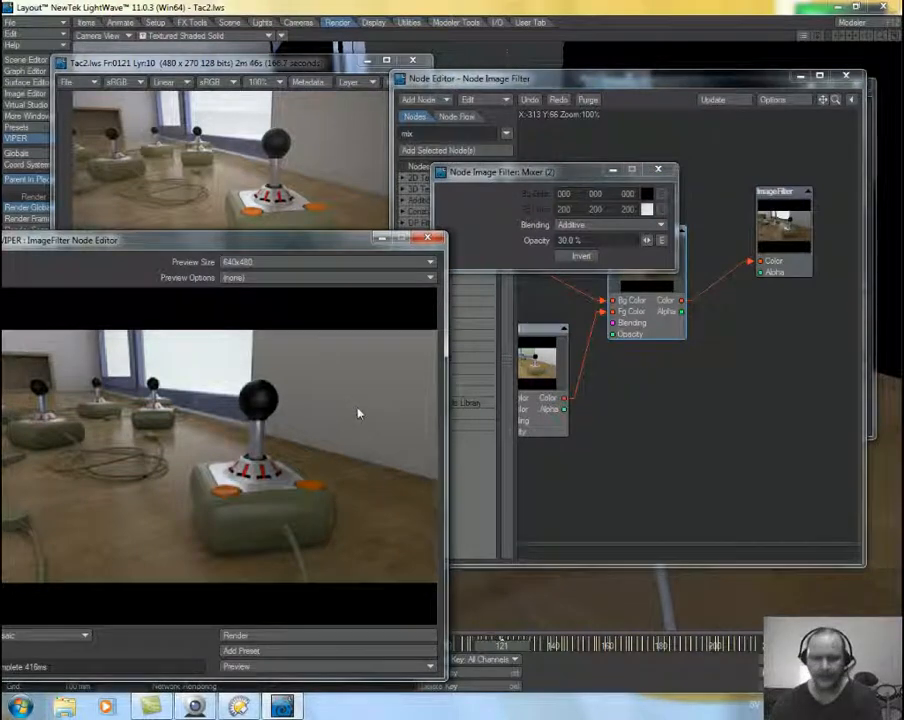
left_click_drag(263, 245, 303, 262)
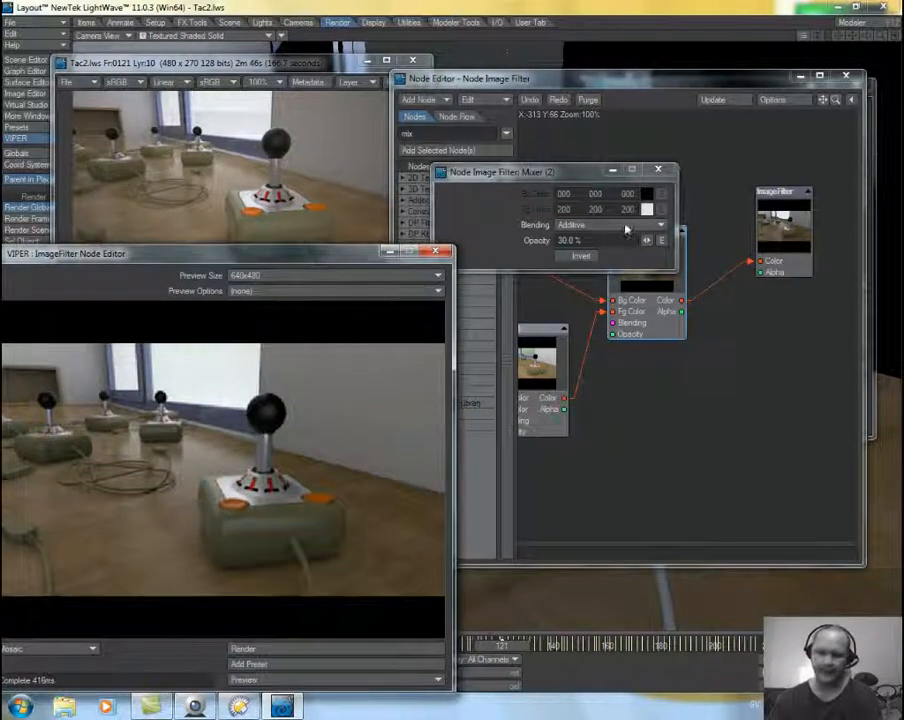
- Set the second Mixer's Opacity back to 50%, refresh the VIPER preview, and close both the preview and the Mixer settings
left_click_drag(592, 240, 474, 228)
type("655")
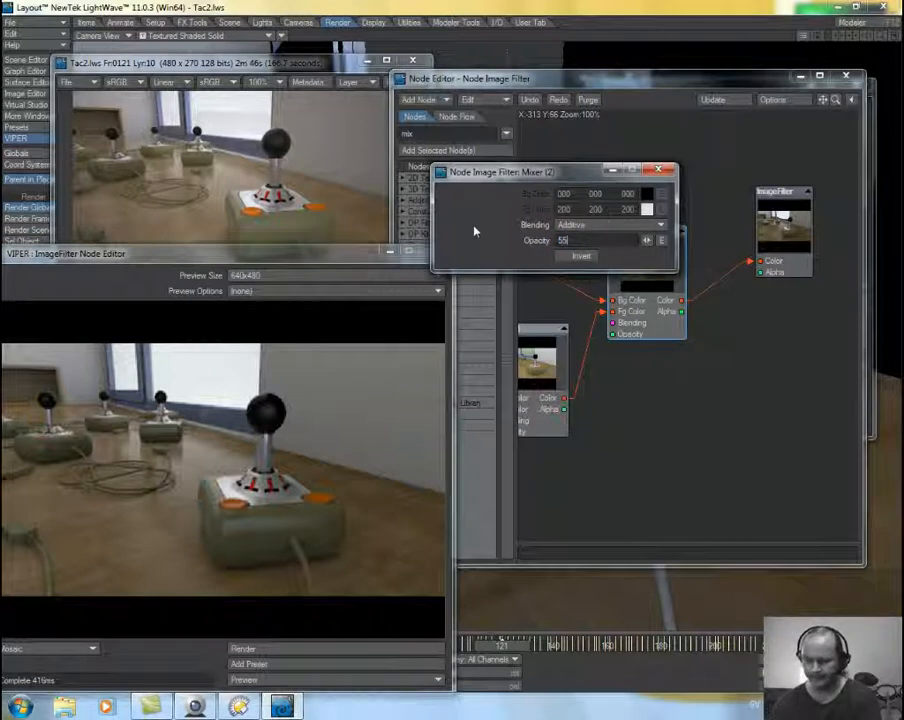
key("BackSpace")
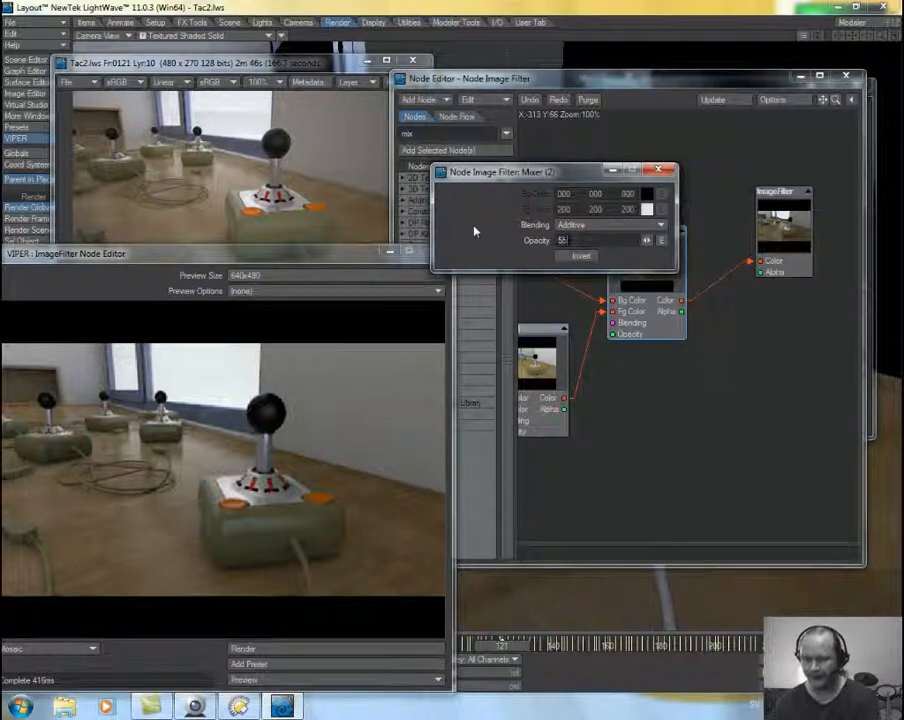
type("0")
key("Return")
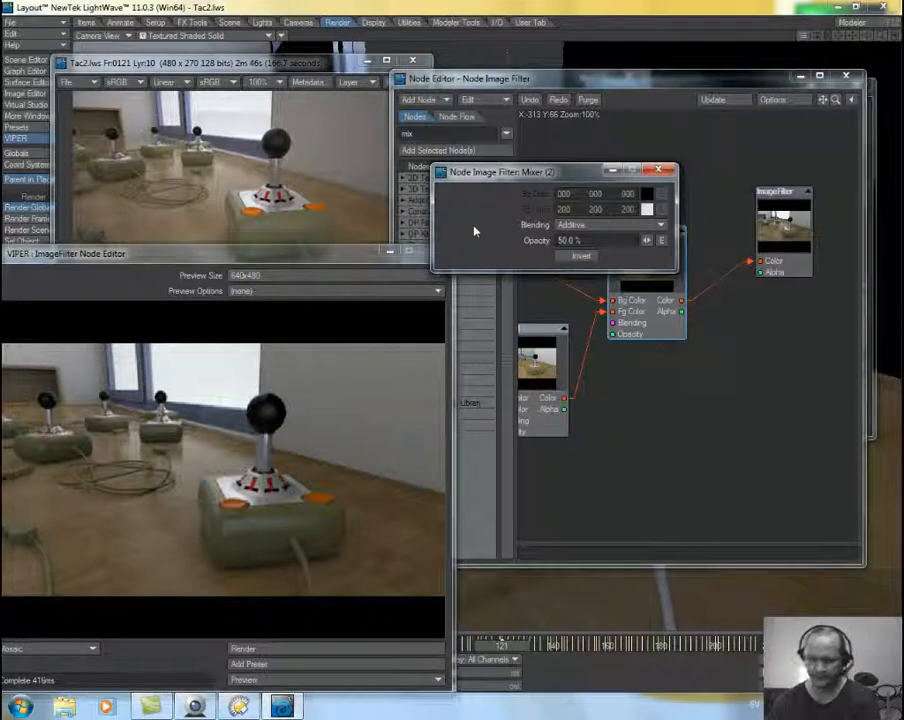
left_click(331, 652)
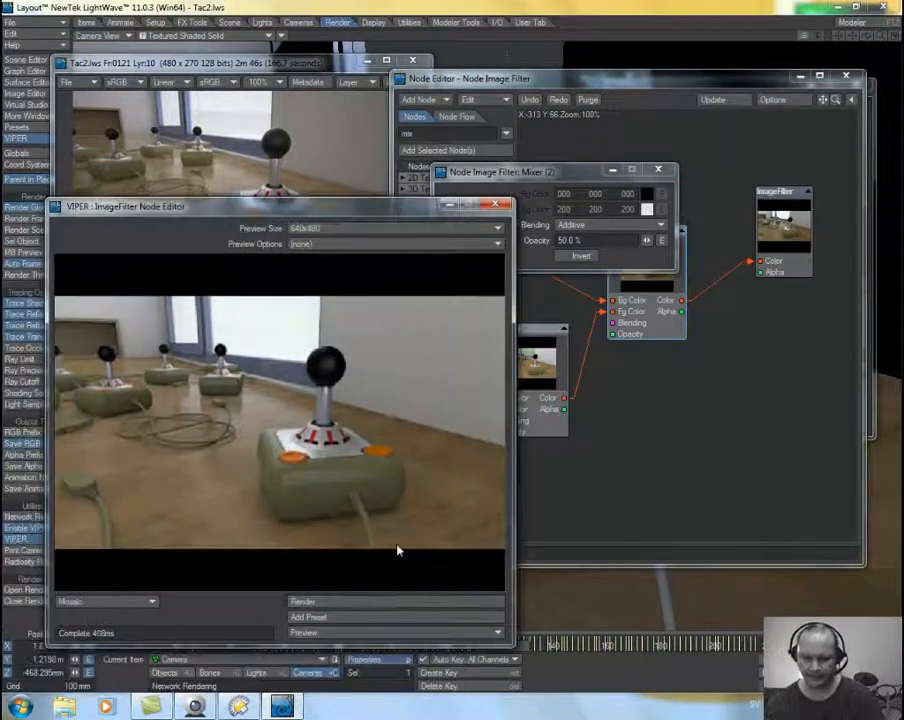
left_click(495, 204)
left_click(658, 170)
- Switch the image viewer to render layer 12 of frame 121 and examine the image
left_click_drag(563, 79, 558, 85)
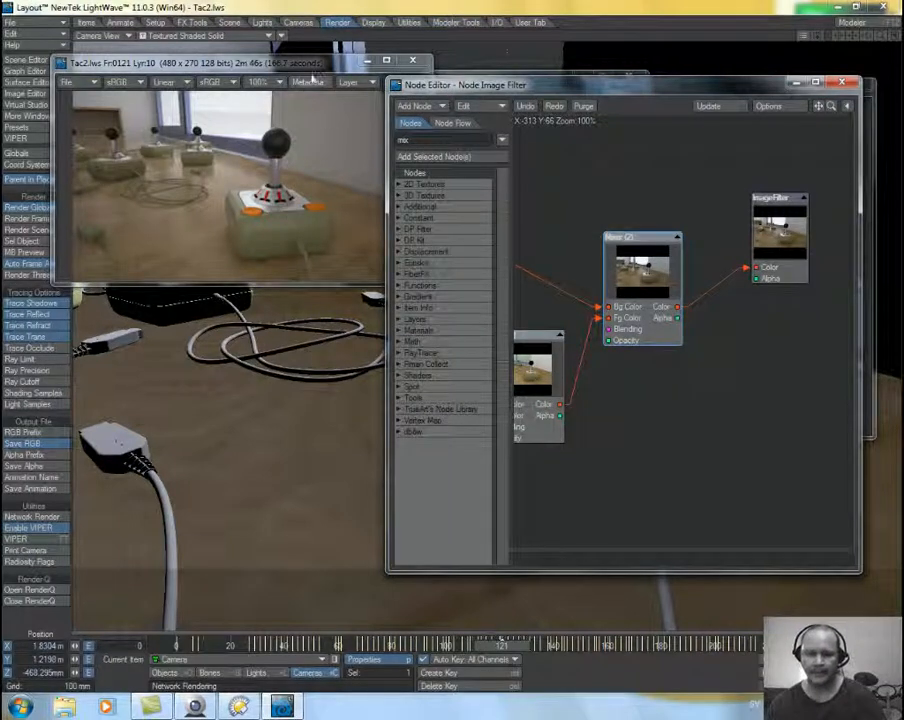
left_click(309, 64)
left_click(354, 84)
left_click(355, 108)
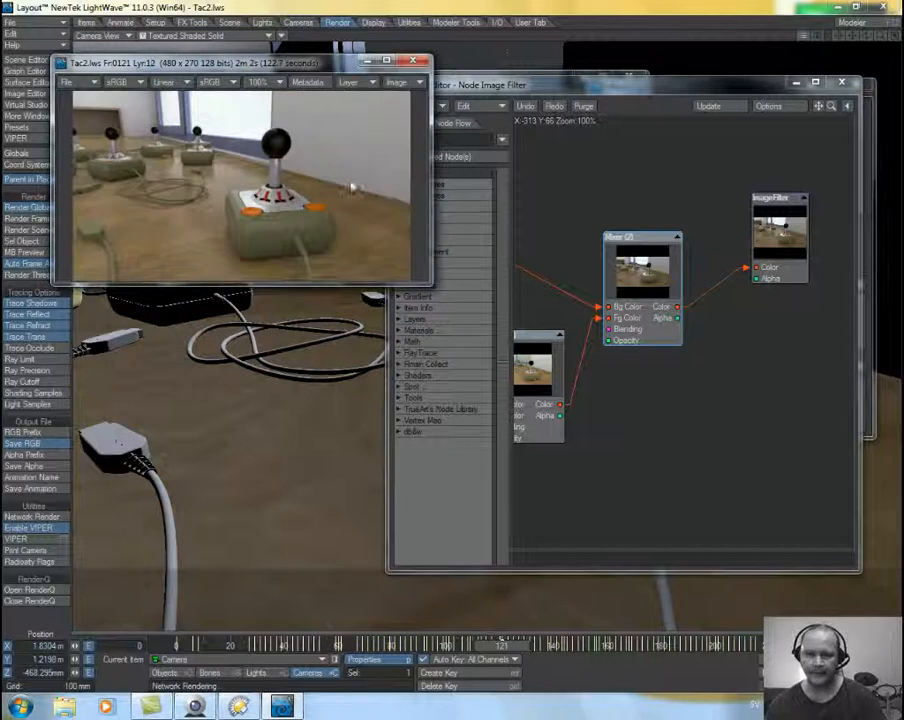
left_click_drag(286, 65, 287, 130)
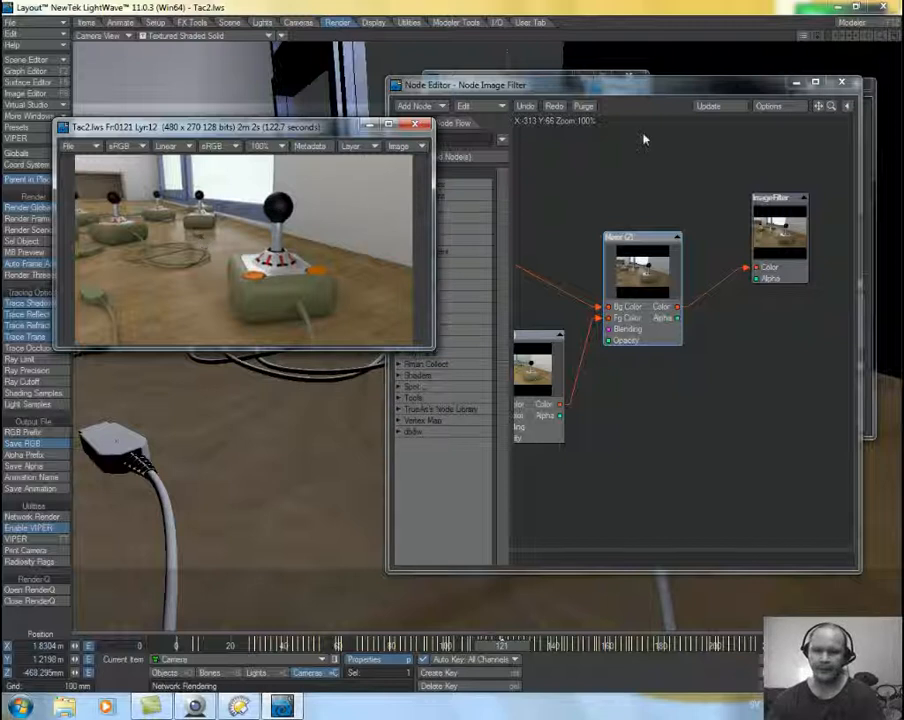
- Review the pixel and image filters in the Effects window and the camera settings in Render Globals
left_click_drag(590, 88, 586, 187)
left_click(660, 89)
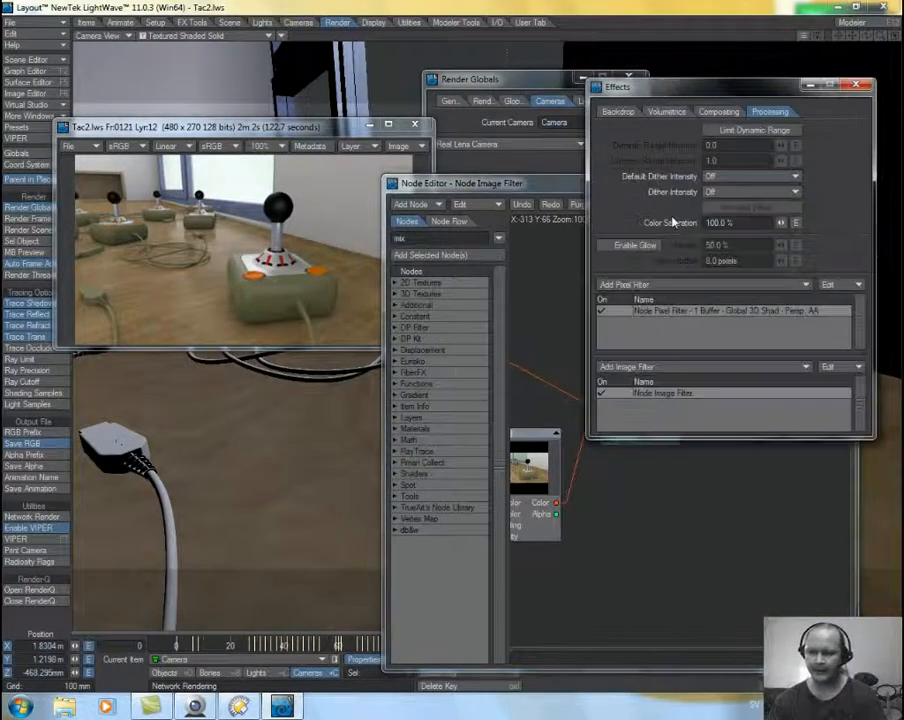
left_click(541, 88)
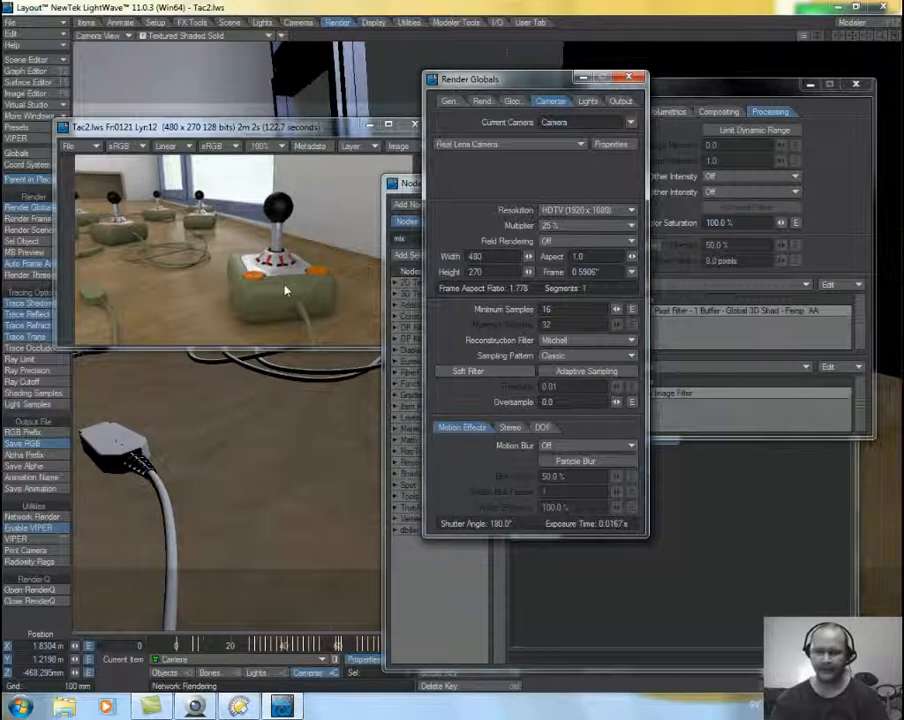
left_click(708, 413)
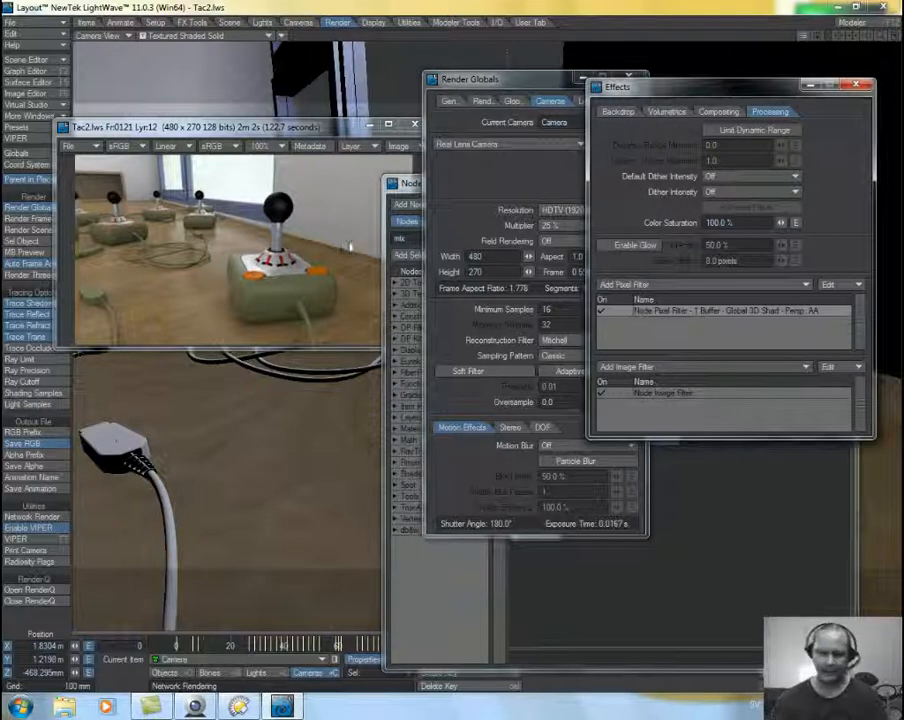
- In the Node Image Filter, route the occlusion buffer directly into the ImageFilter's Color input, bypassing both Mixers, and close the node editor
double_click(655, 392)
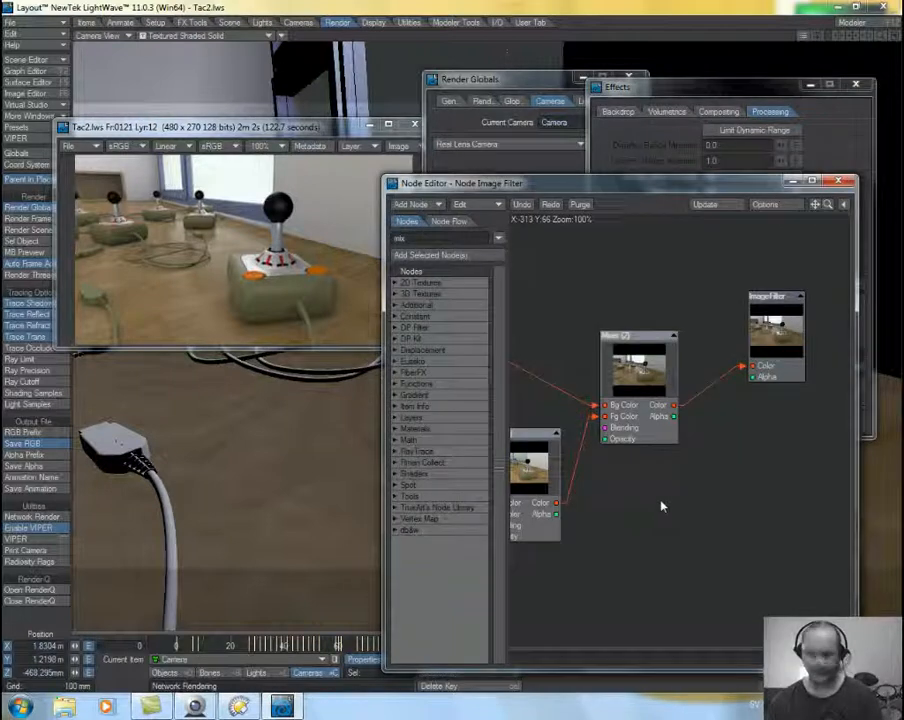
left_click_drag(668, 506, 783, 412)
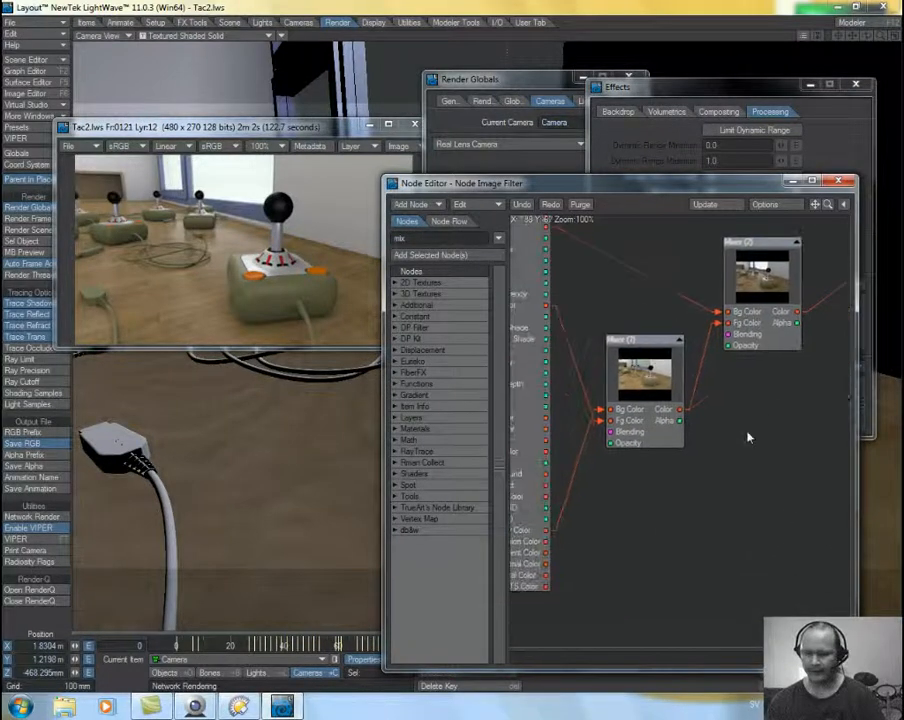
left_click_drag(637, 545, 671, 544)
left_click_drag(586, 537, 697, 590)
left_click_drag(691, 465, 758, 397, "alt")
left_click(838, 181)
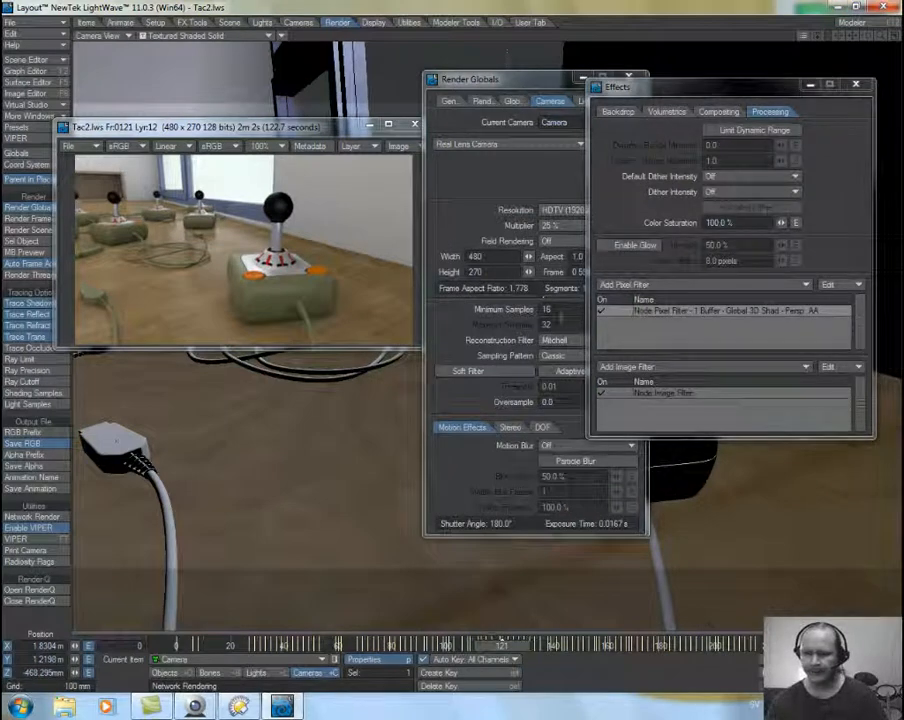
- Set the render's shading samples and light samples to 1, and the camera's minimum samples to 1
left_click(484, 101)
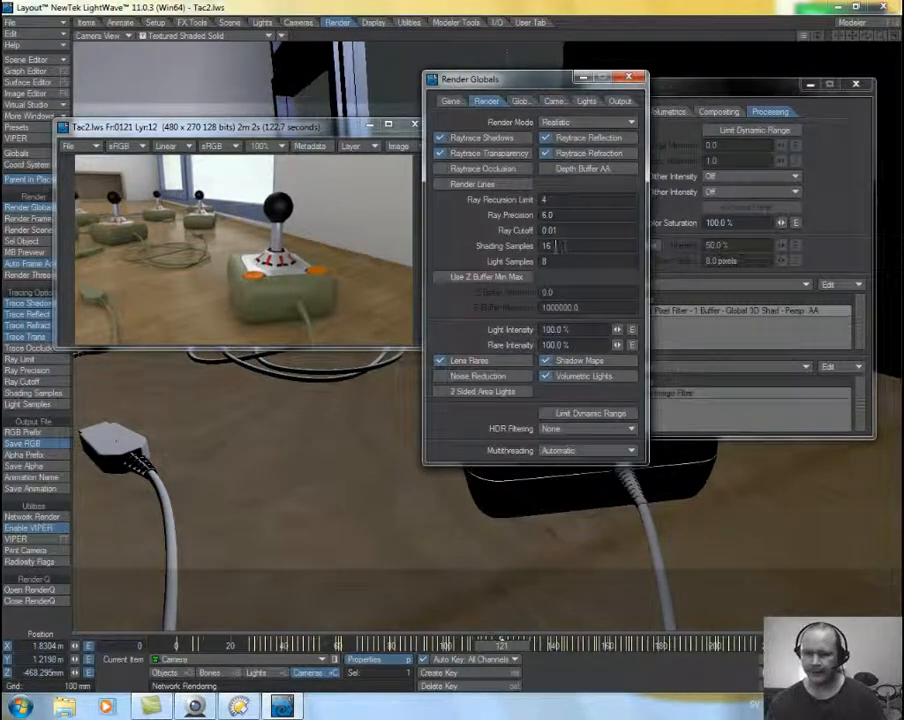
left_click(564, 245)
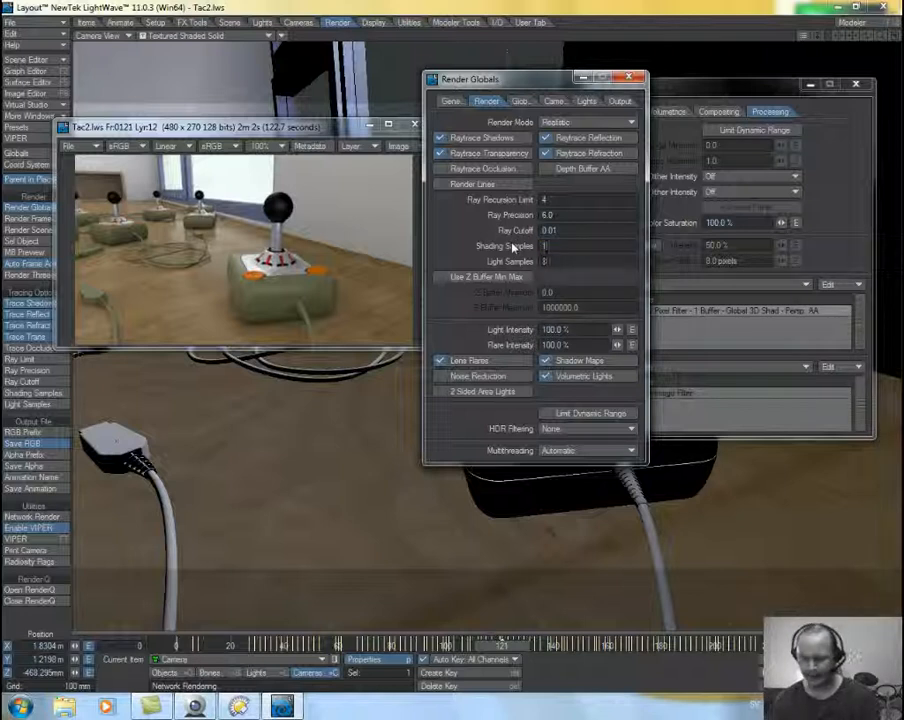
left_click(550, 101)
left_click_drag(564, 309, 468, 290)
type("1")
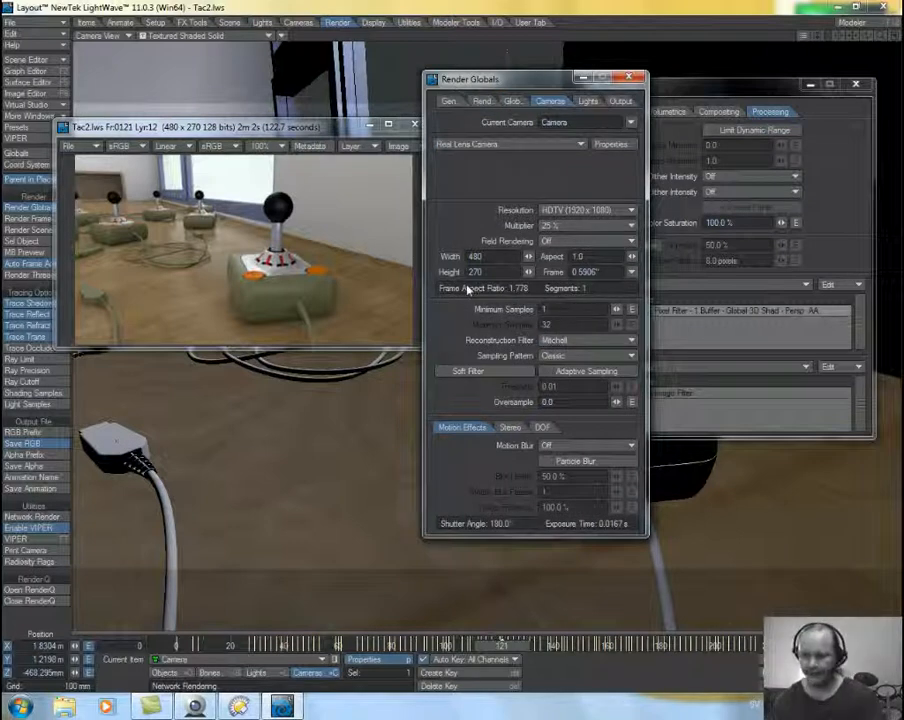
- Enable Adaptive Sampling with 64 maximum samples and render frame 121 to inspect the raw occlusion
left_click(546, 371)
left_click_drag(570, 325, 506, 322)
type("64")
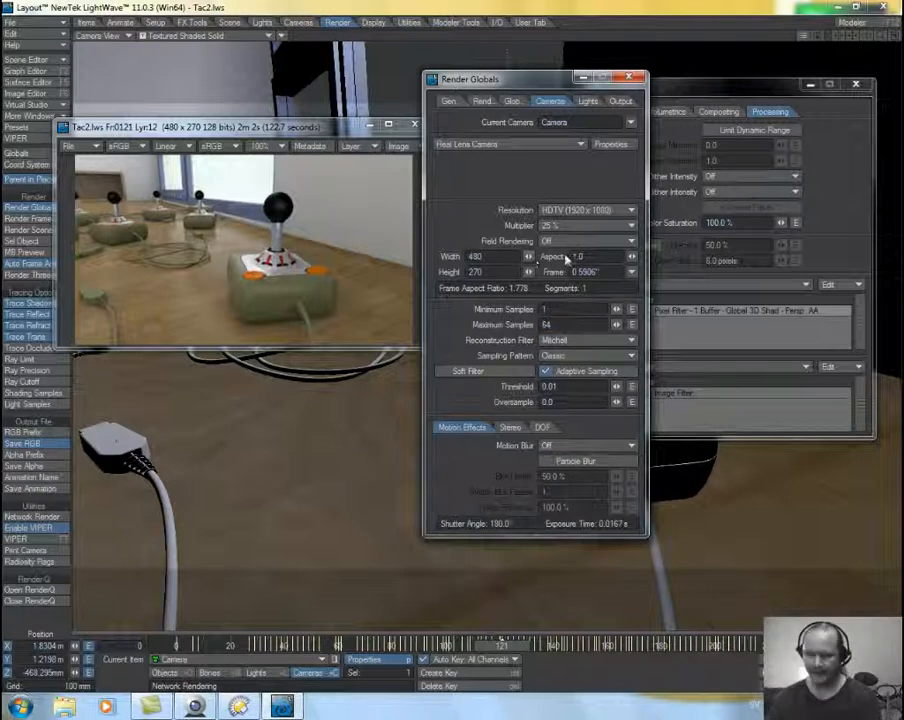
key("F9")
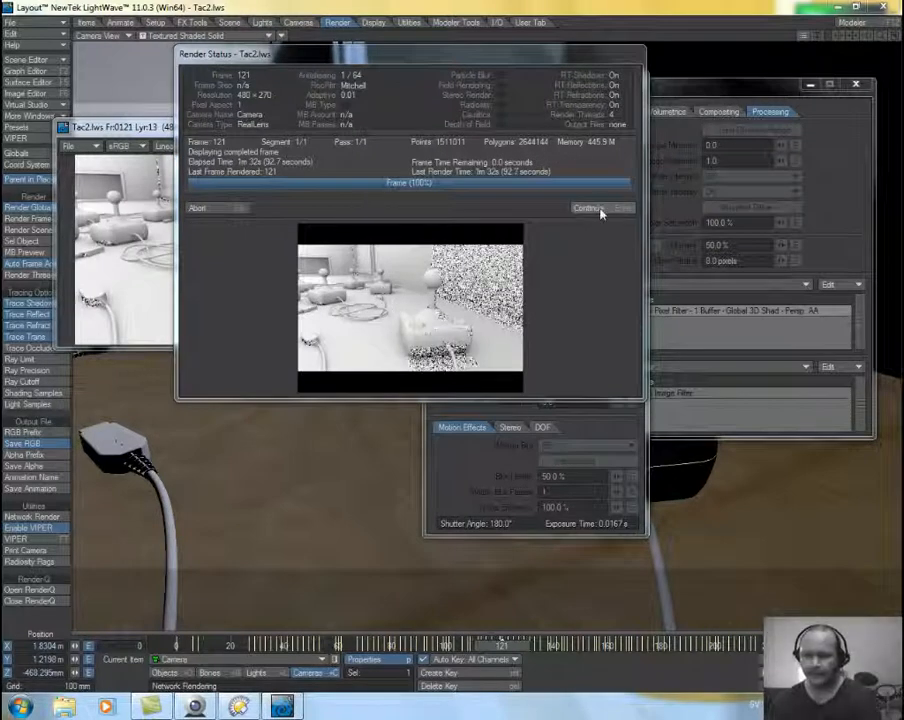
left_click(588, 209)
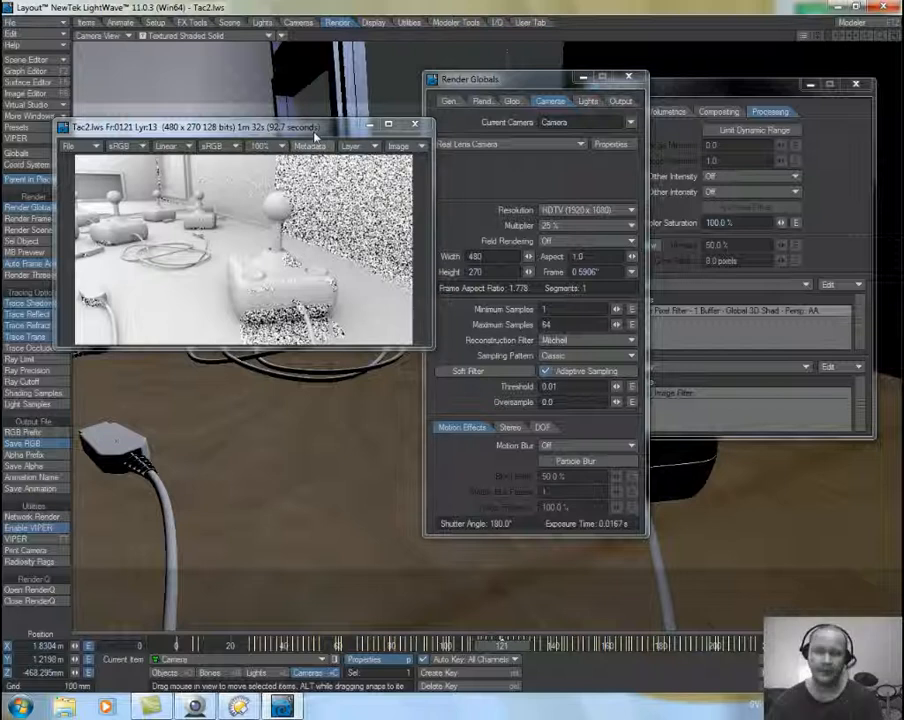
- Turn off Adaptive Sampling and set the camera's minimum samples to 16
left_click(545, 371)
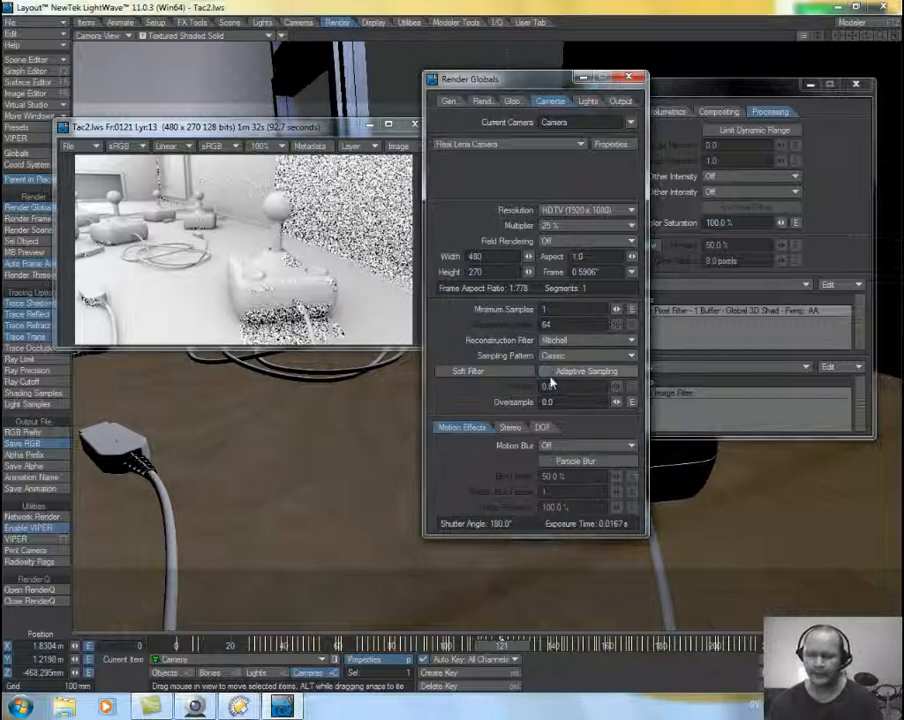
left_click(545, 309)
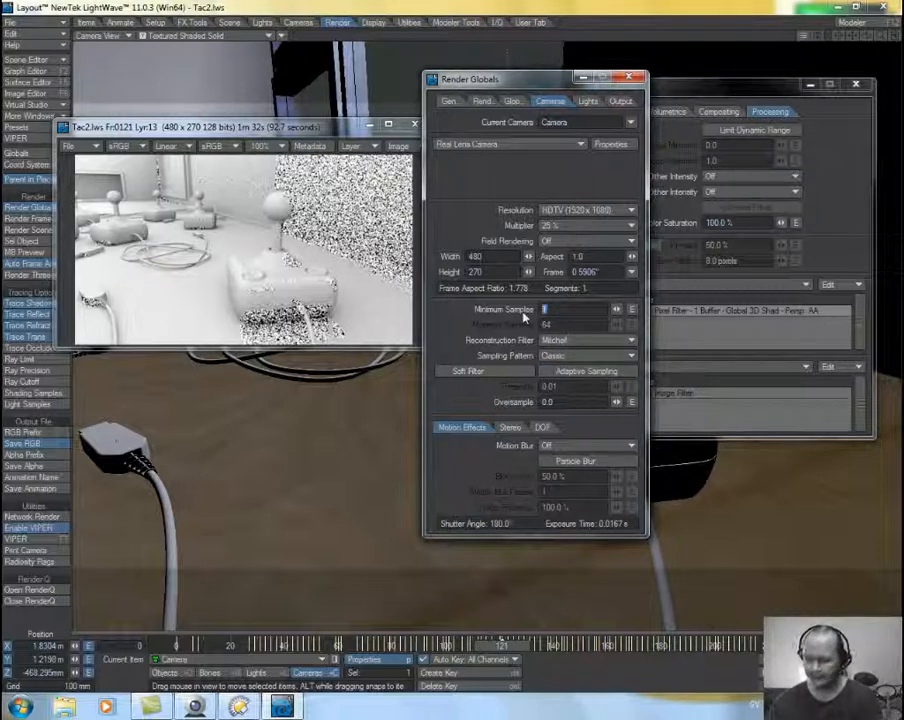
type("16")
key("Return")
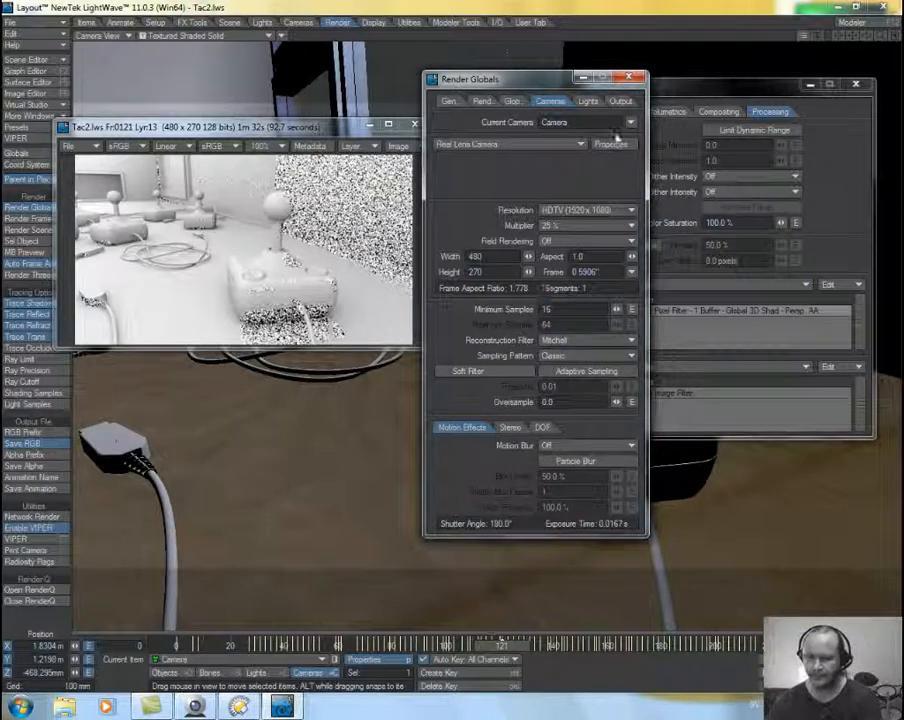
- Set the render's shading samples to 16 and light samples to 8
left_click(484, 102)
left_click(560, 245)
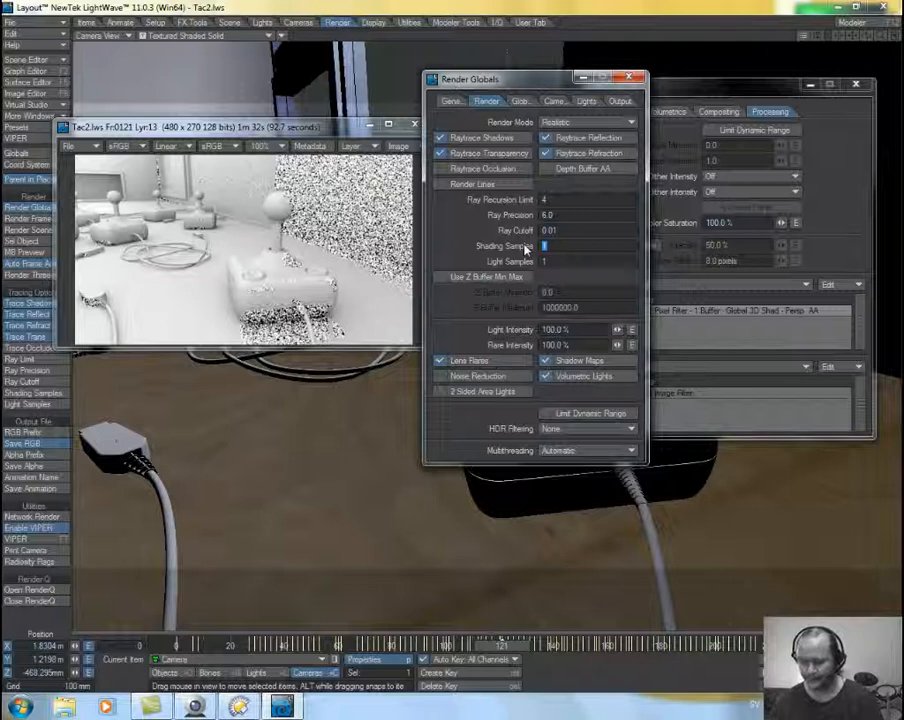
type("16")
key("Tab")
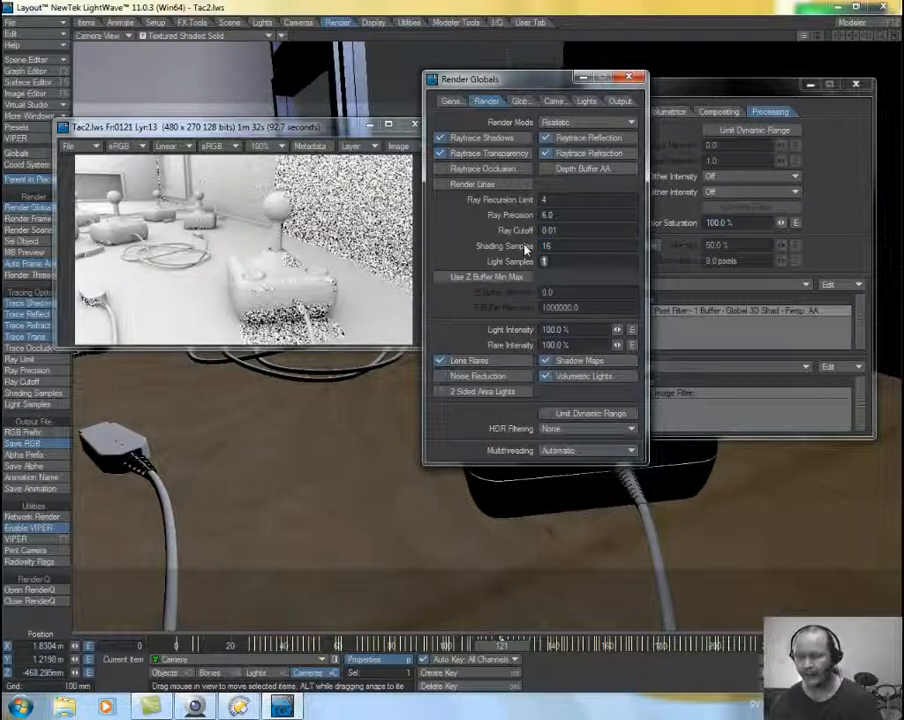
type("8")
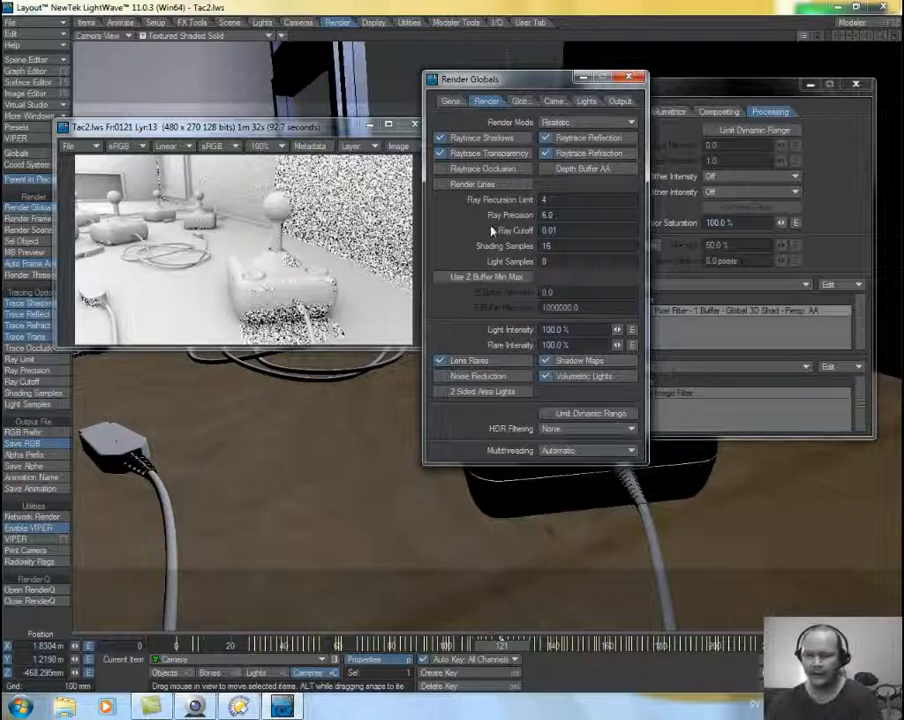
- In the Node Image Filter, replace the direct occlusion link by connecting the second Mixer's Color output to the ImageFilter's Color input
left_click(693, 398)
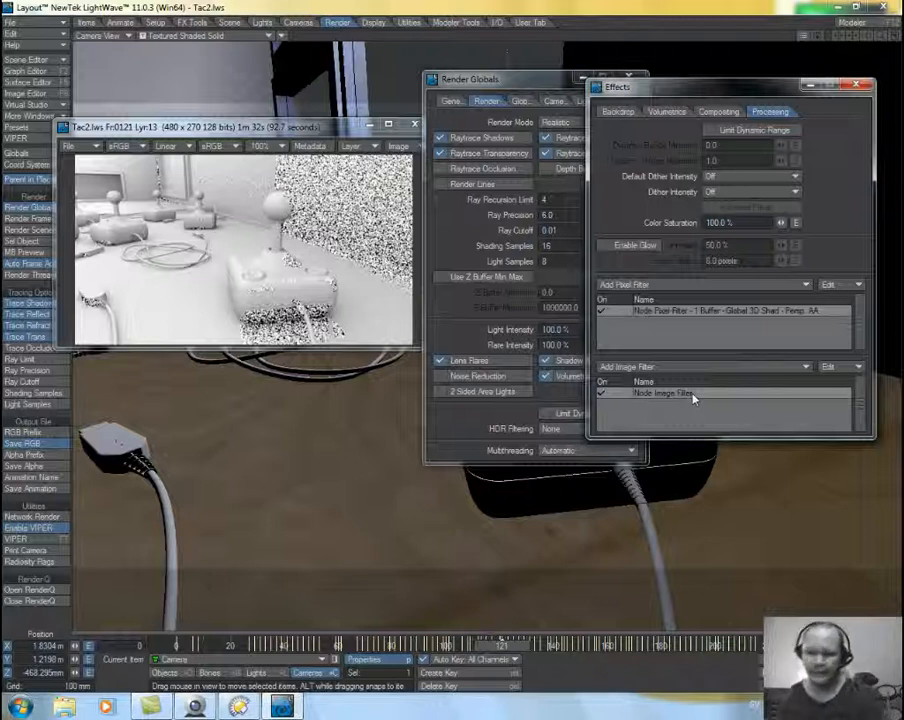
double_click(688, 394)
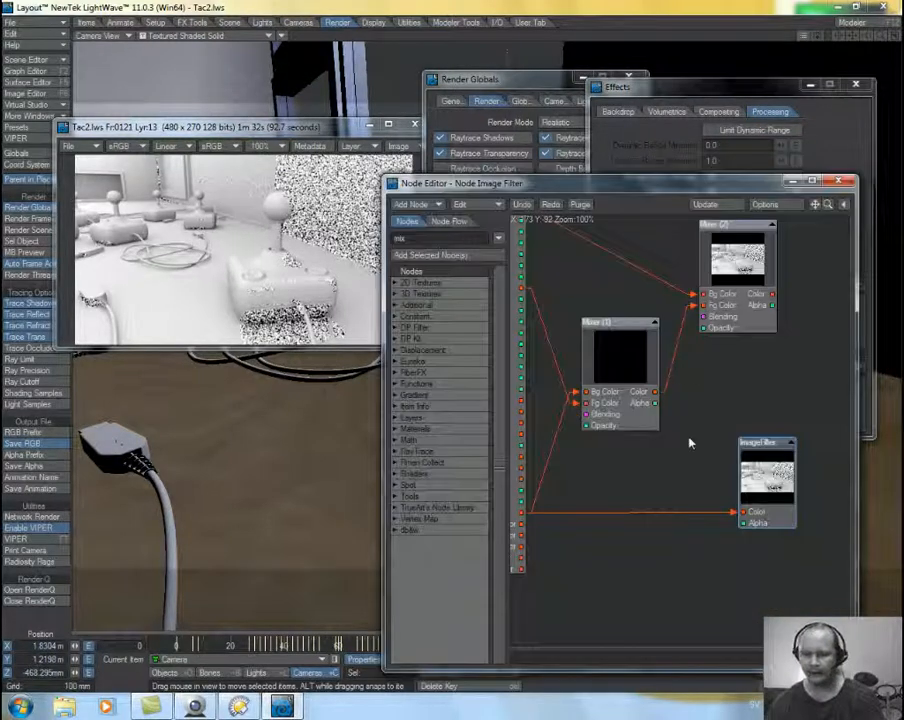
left_click_drag(673, 505, 632, 527, "alt")
left_click_drag(688, 546, 622, 548)
left_click_drag(698, 471, 713, 512, "alt")
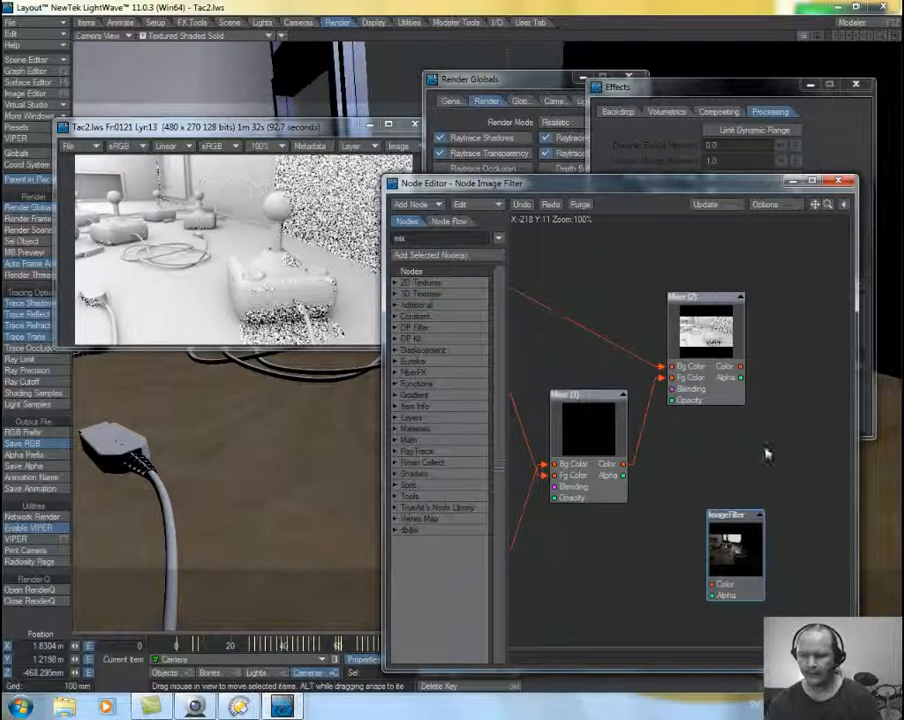
left_click_drag(768, 453, 686, 447, "alt")
left_click_drag(650, 512, 770, 316)
left_click_drag(660, 360, 646, 439)
left_click_drag(650, 393, 780, 371)
mouse_move(608, 332)
left_mouse_down("alt")
mouse_move(701, 329)
mouse_move(612, 316)
left_mouse_up("alt")
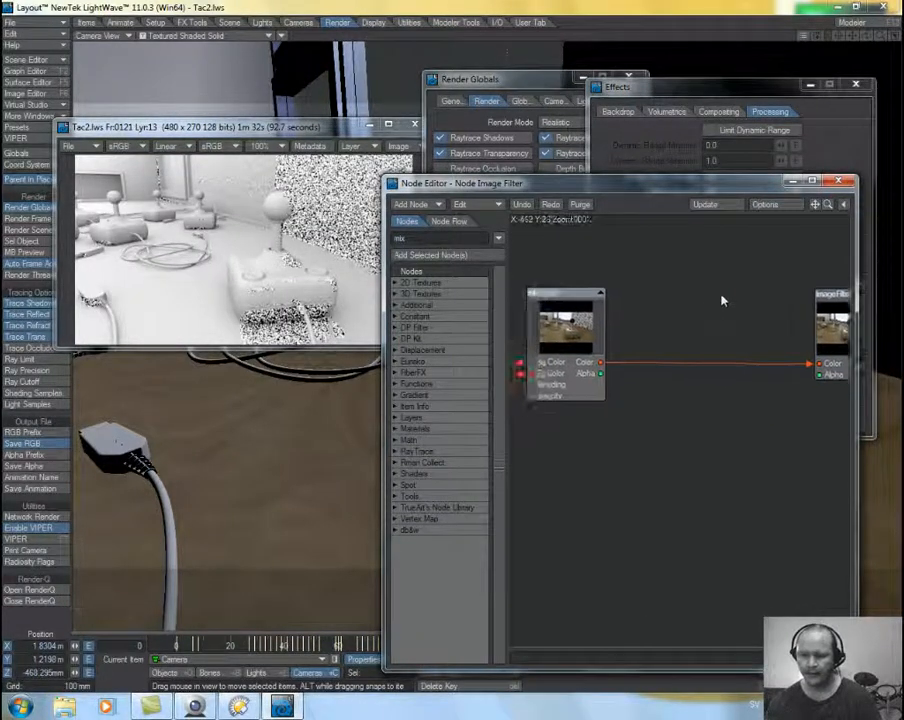
- Add a DOF node from the DP Filter effects and place it between the second Mixer and the ImageFilter
left_click_drag(699, 313, 645, 325, "alt")
double_click(400, 238)
type("dof")
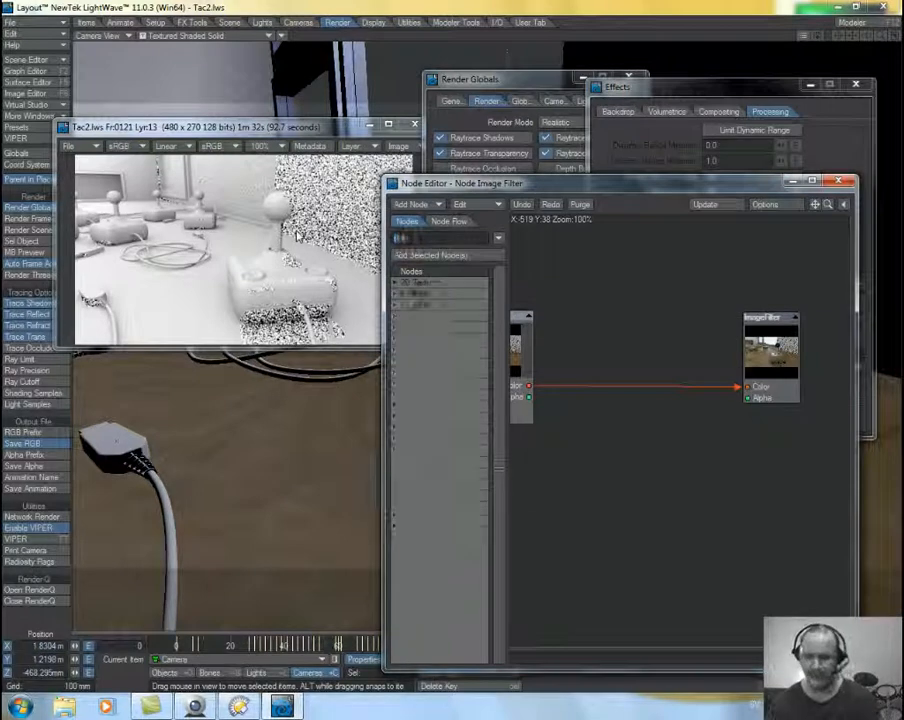
double_click(421, 311)
left_click_drag(675, 412, 635, 302)
left_click_drag(619, 416, 674, 464, "alt")
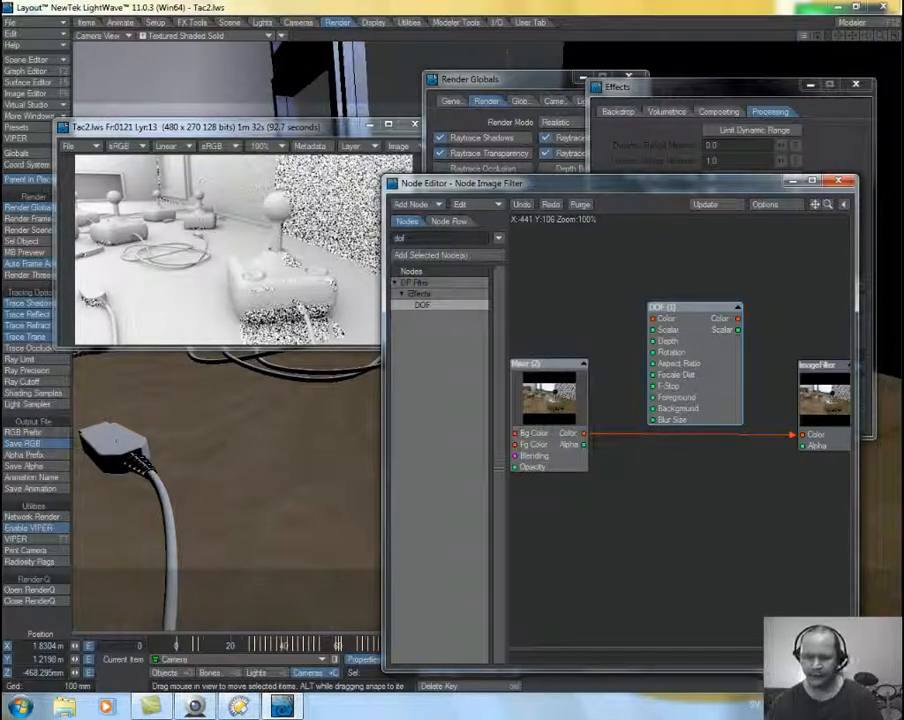
- Review the camera's depth of field settings, switching Depth of Field on briefly and back off
left_click(358, 662)
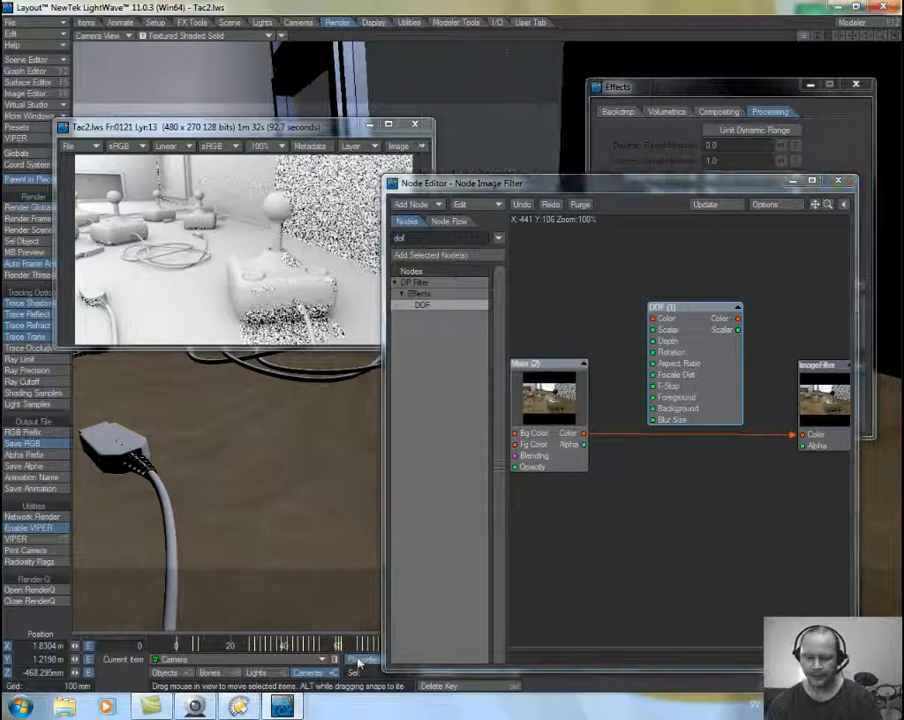
left_click(358, 662)
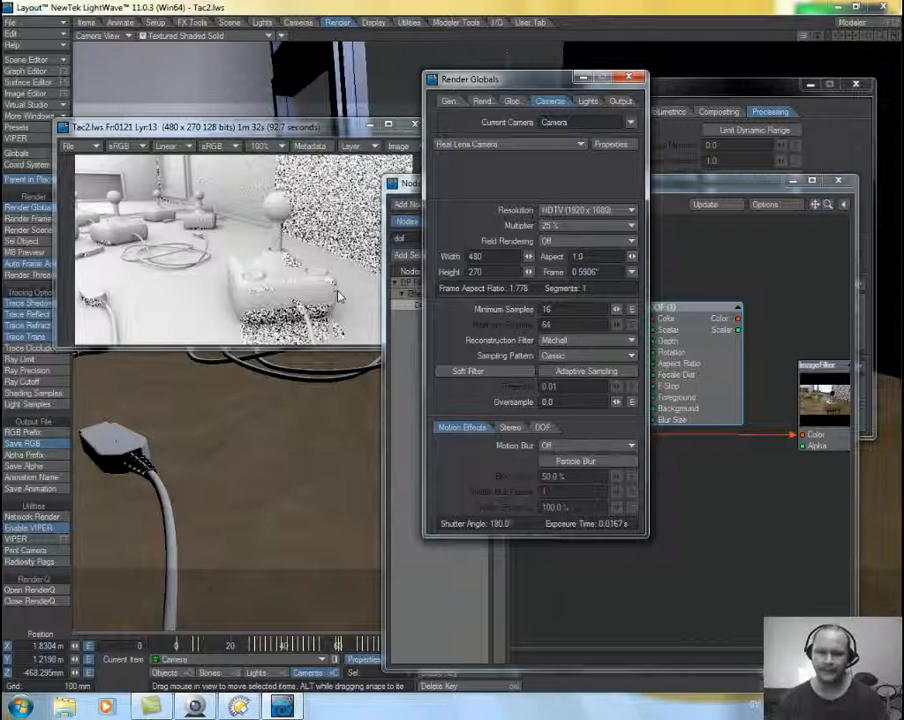
left_click(541, 427)
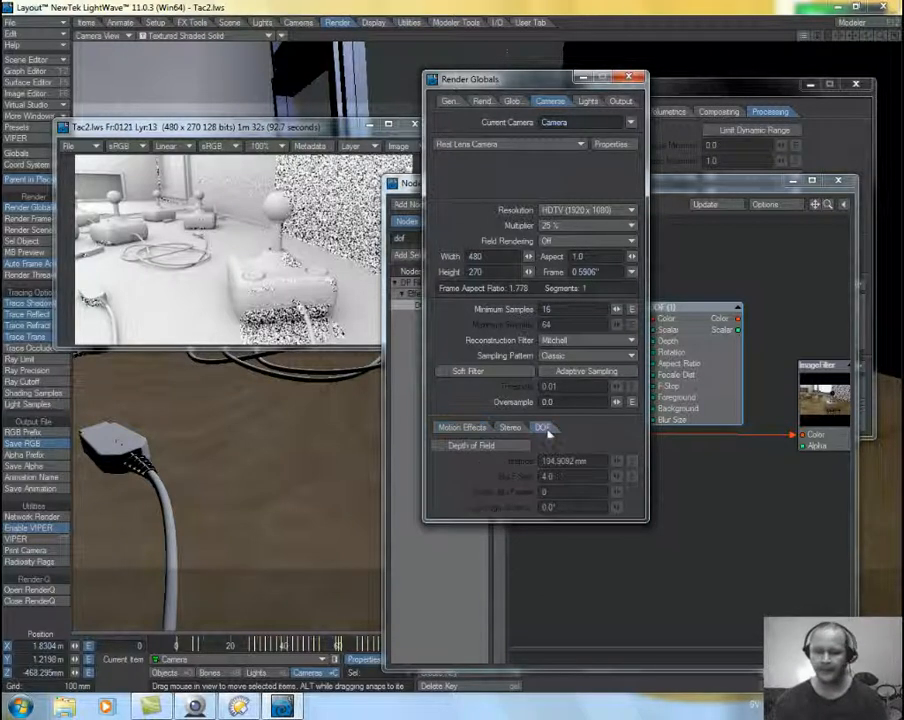
left_click(479, 450)
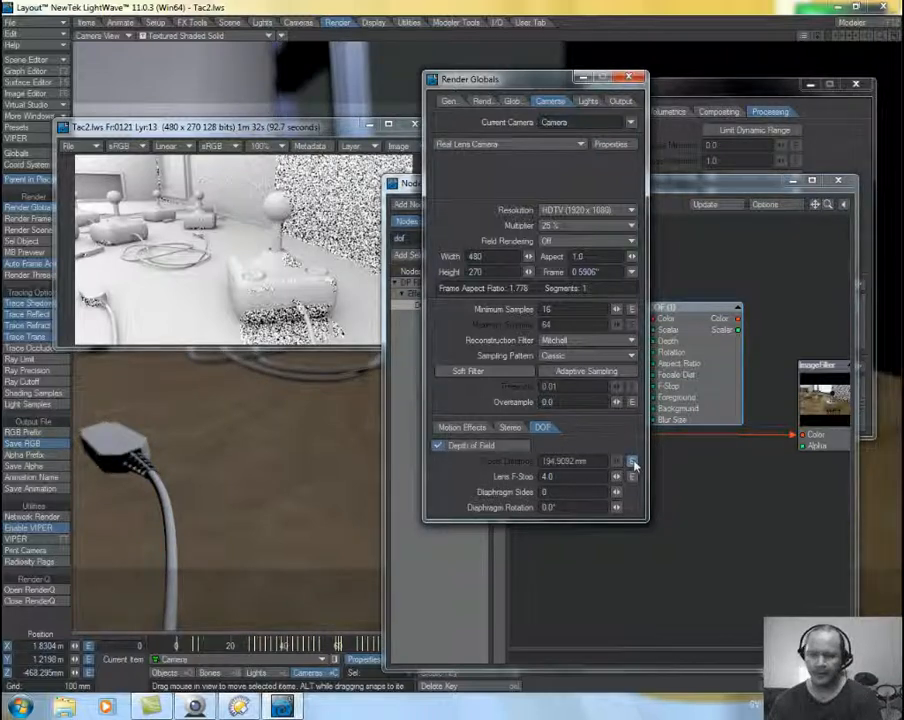
left_click(475, 450)
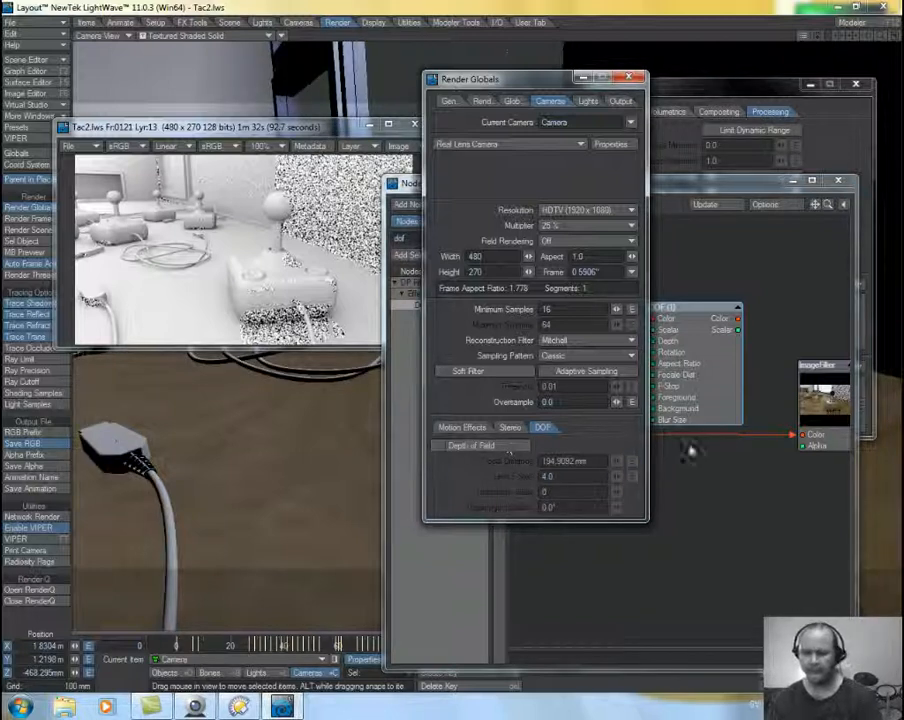
- Configure the DOF node to use the camera lens, with Very High quality and 8 diaphragm sides
double_click(684, 318)
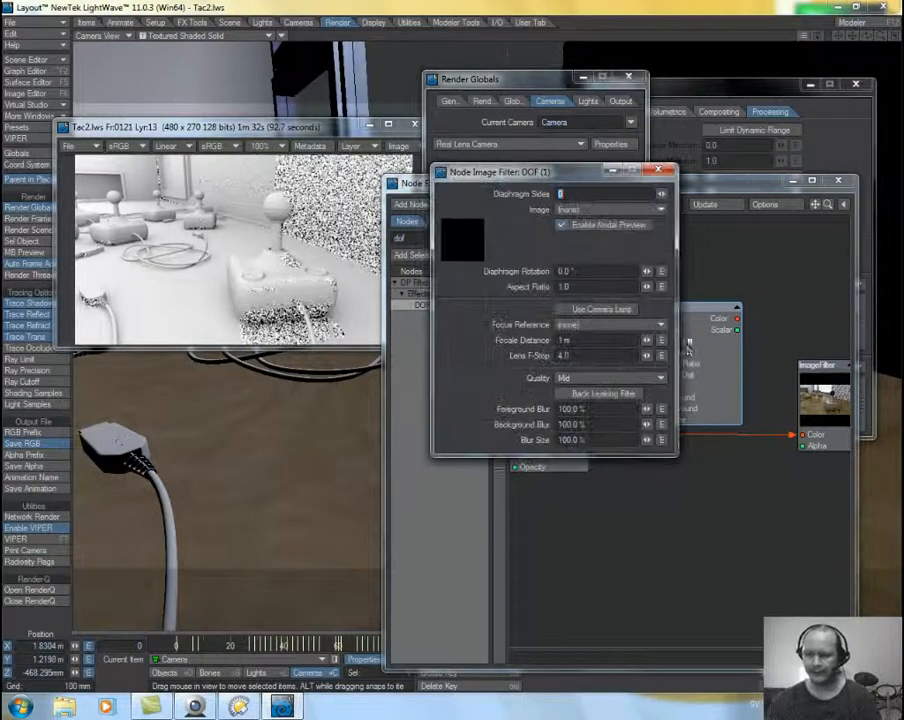
left_click(598, 311)
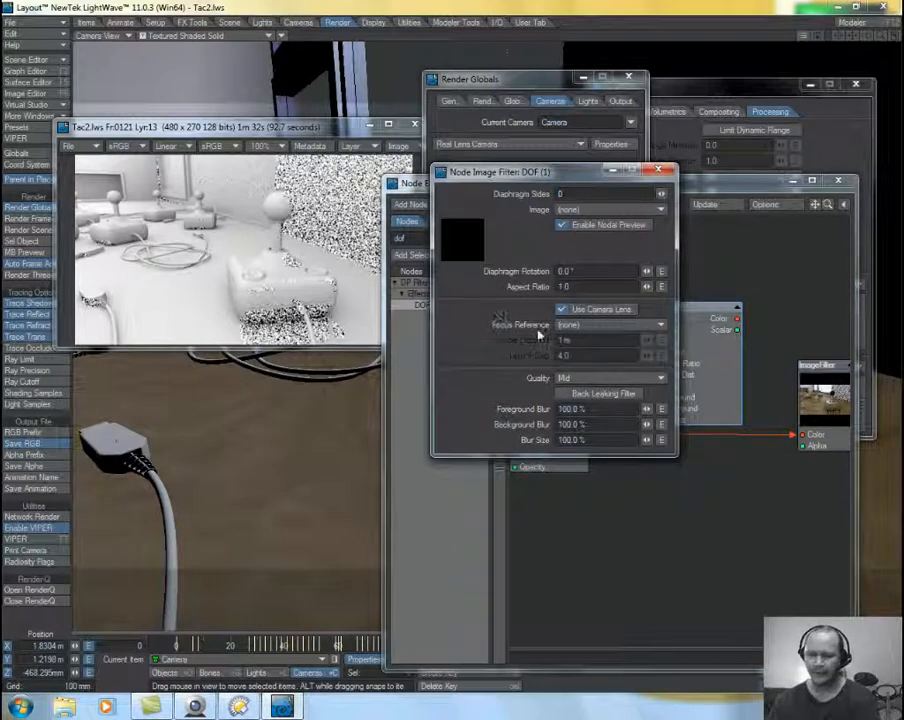
left_click(567, 378)
left_click(574, 400)
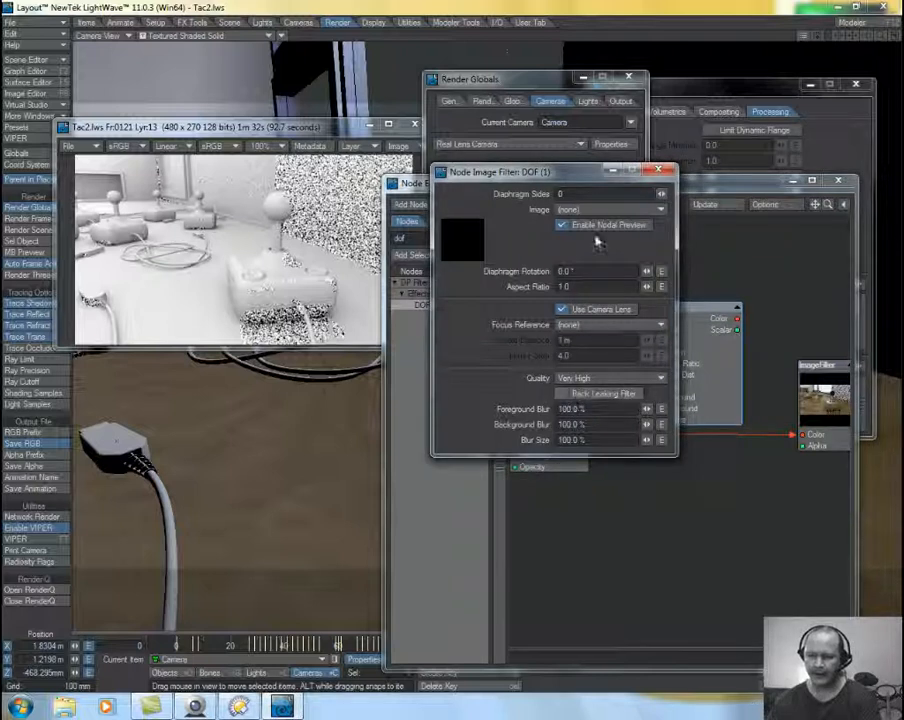
left_click_drag(586, 193, 485, 191)
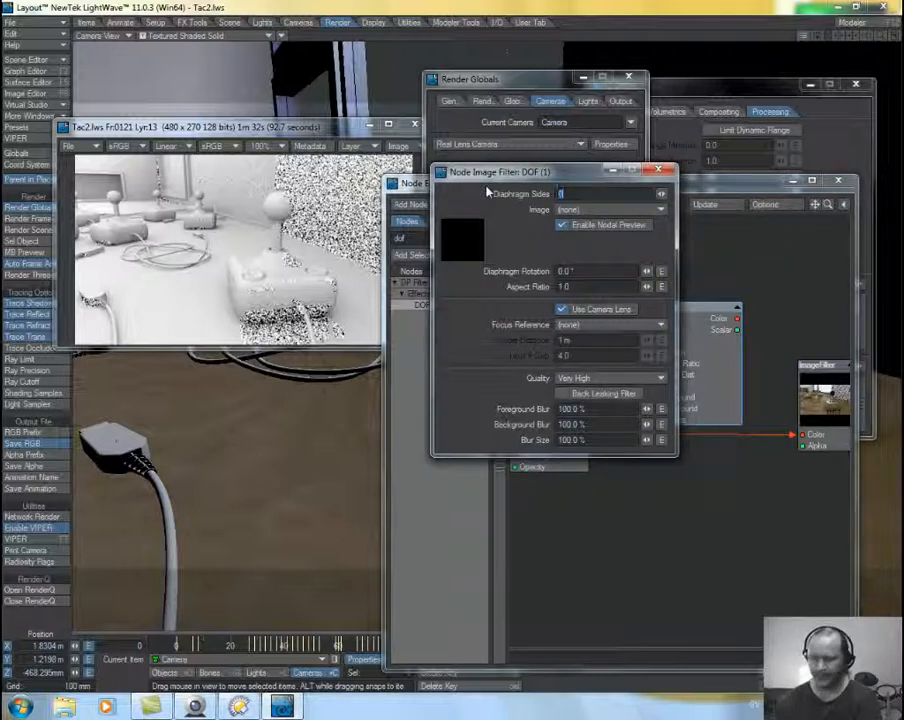
type("8")
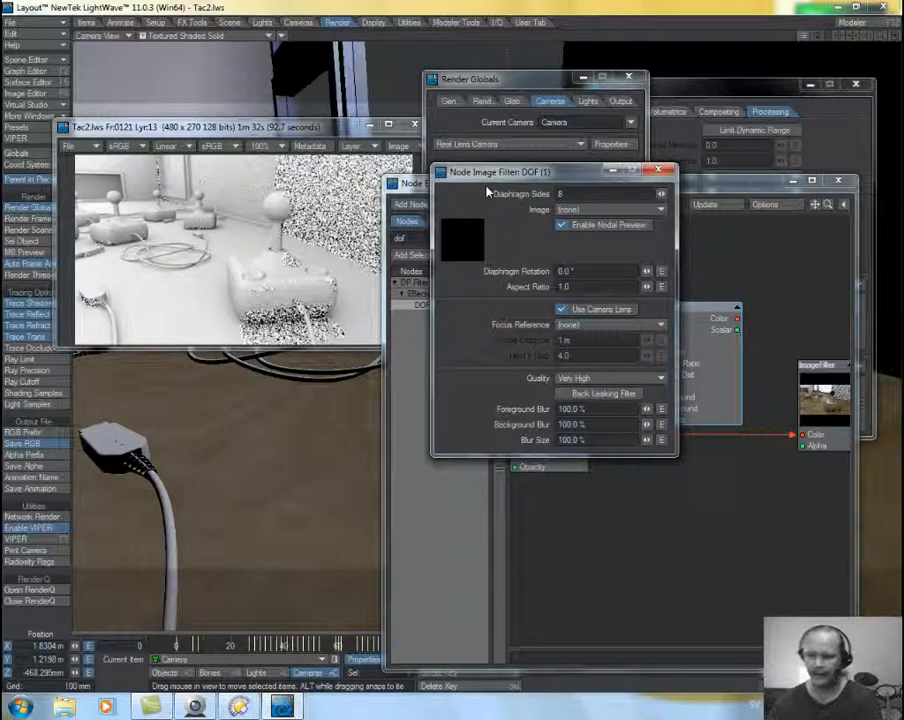
left_click_drag(562, 178, 556, 192)
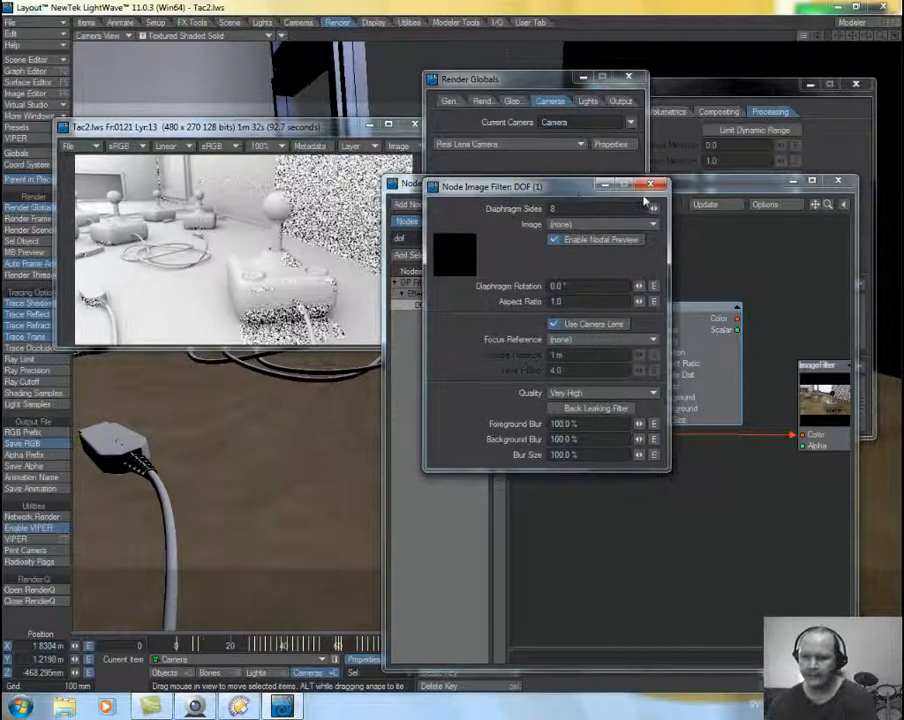
left_click(651, 184)
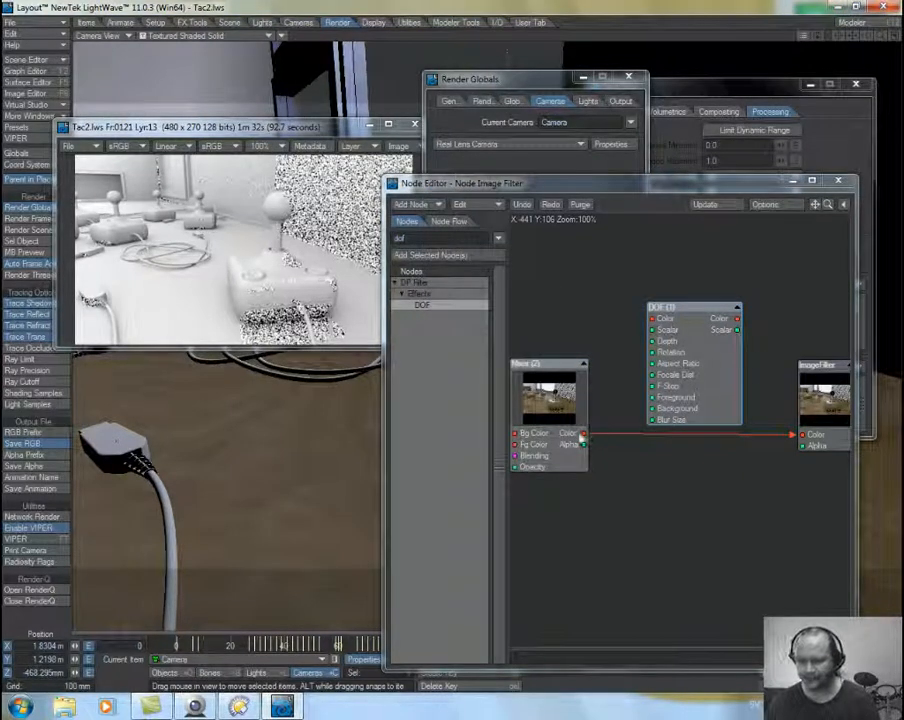
- Connect the second Mixer's Color into the DOF node and the DOF node's Color output into the ImageFilter
left_click_drag(586, 433, 662, 320)
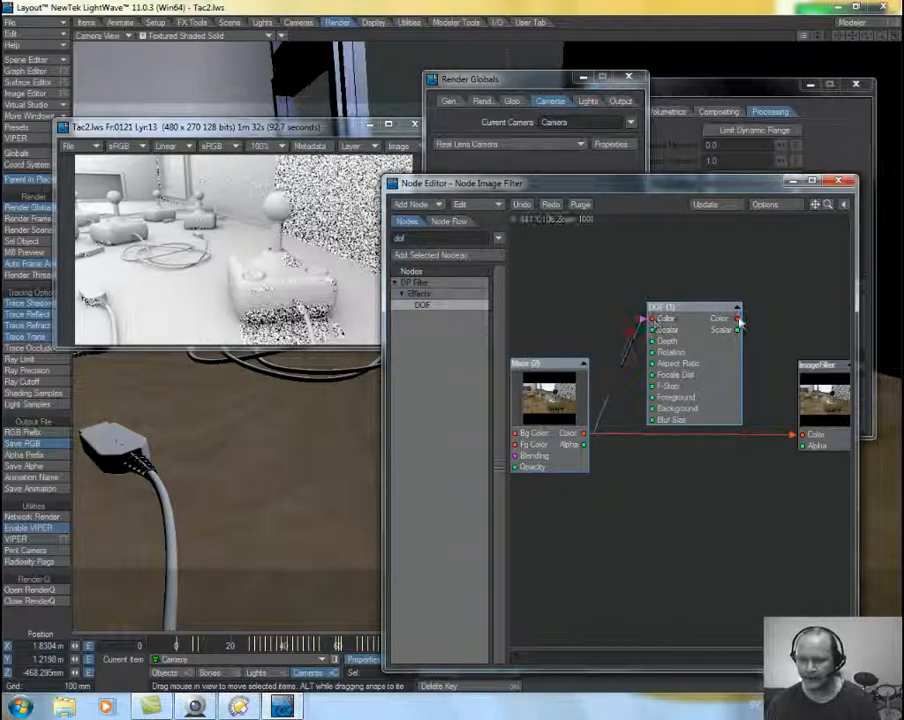
left_click_drag(737, 318, 815, 433)
left_click_drag(720, 369, 720, 448)
left_click_drag(679, 337, 740, 323, "alt")
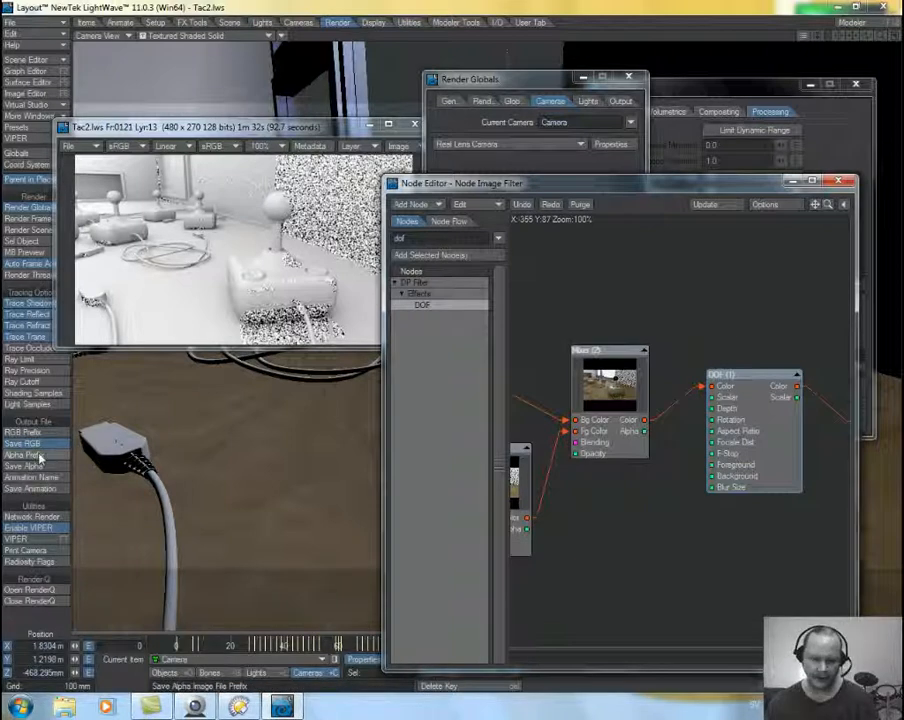
- Open the VIPER preview for the ImageFilter node network and render it to check the DOF result
left_click_drag(752, 511, 734, 508, "alt")
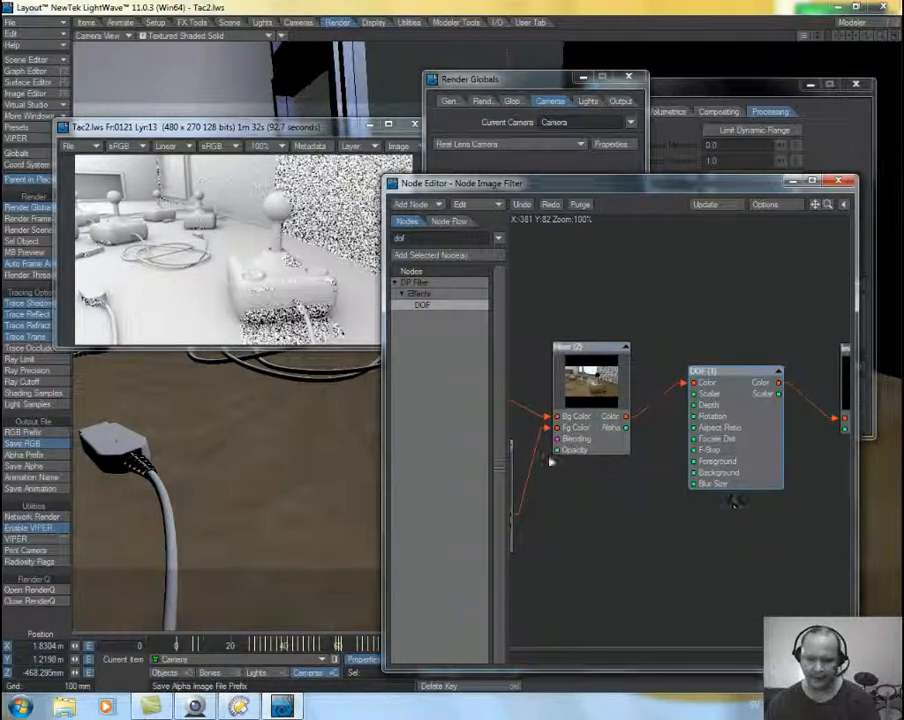
left_click(86, 7)
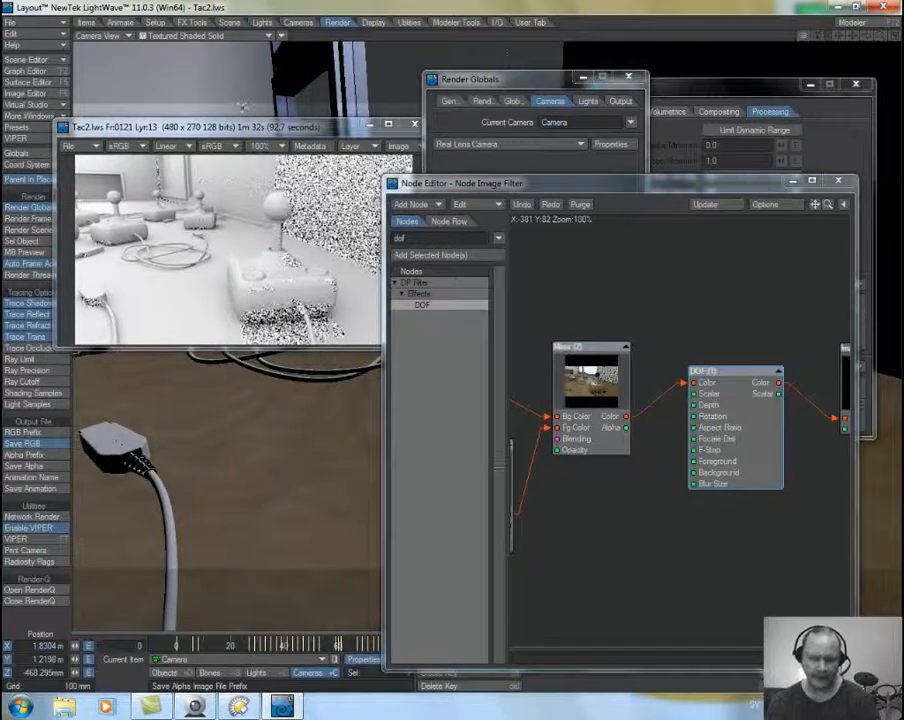
key("s")
left_click(456, 75)
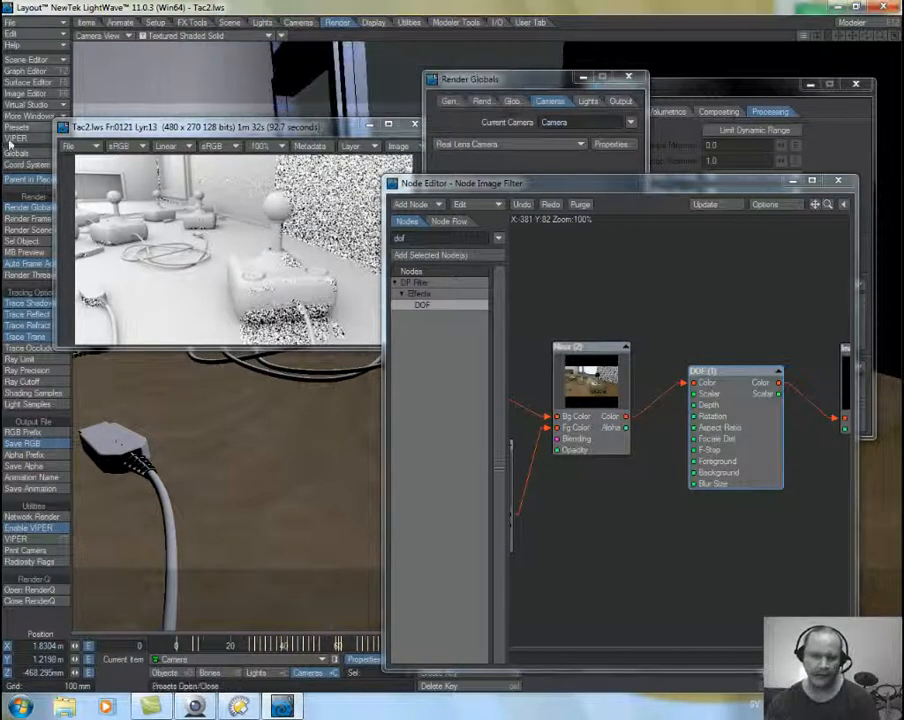
left_click_drag(184, 128, 225, 81)
left_click(16, 538)
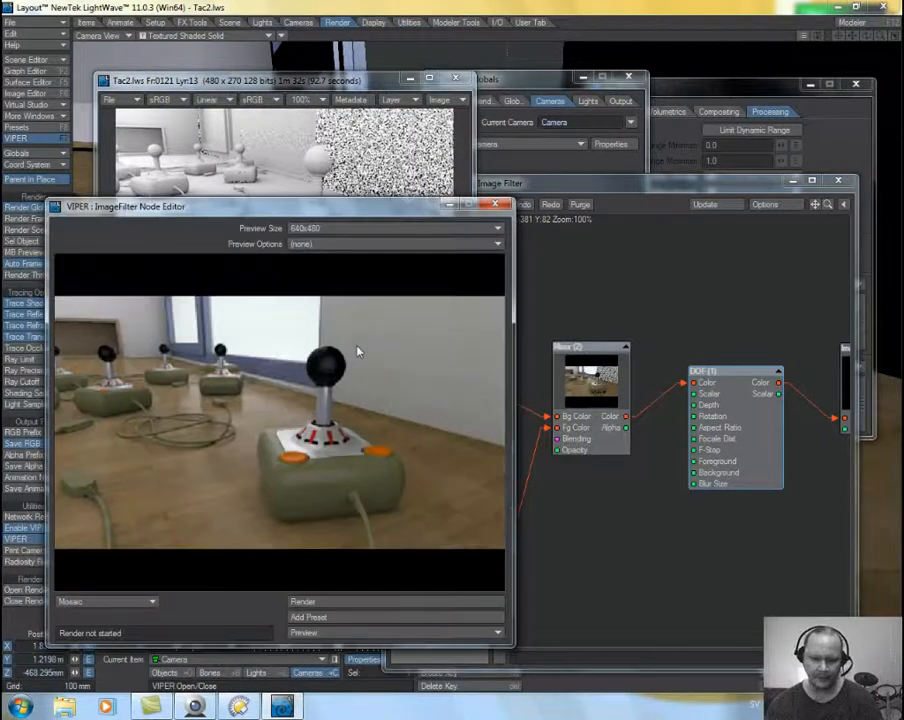
left_click(364, 603)
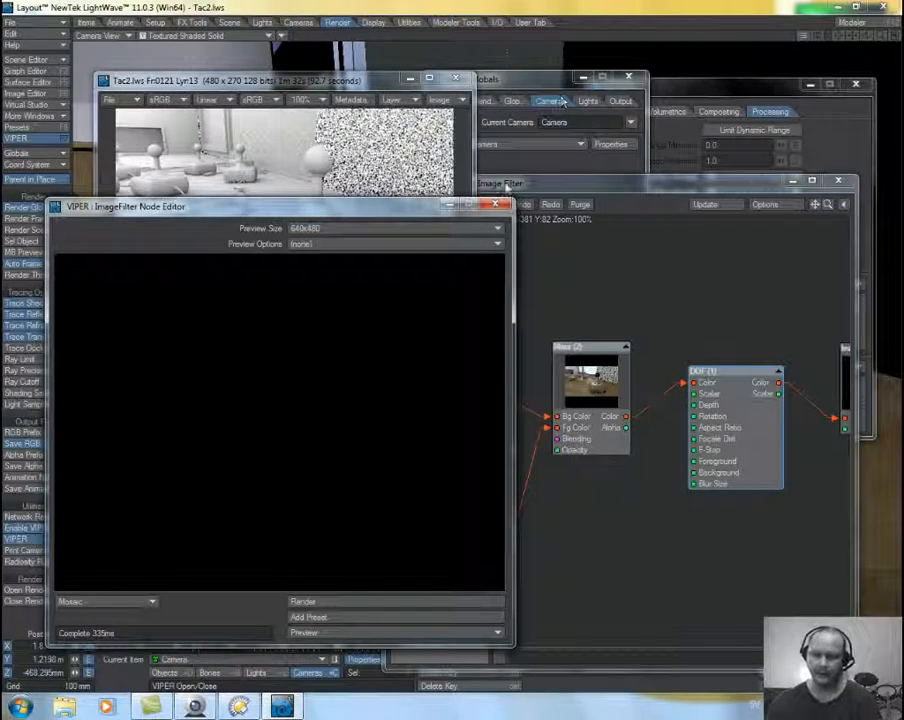
- Reopen the VIPER preview and render frame 121 with the DOF node connected
left_click(494, 204)
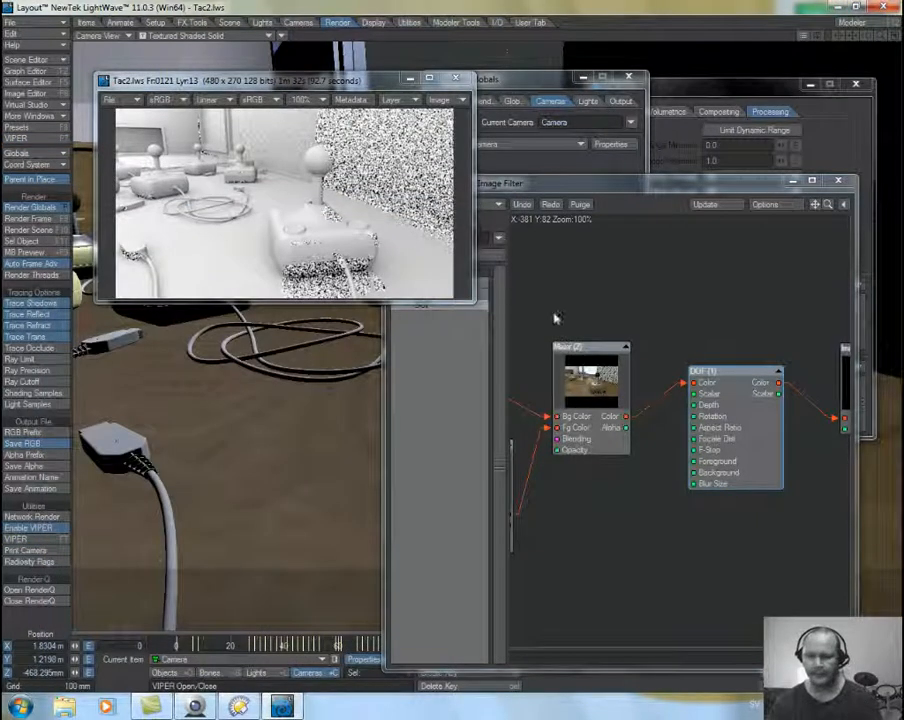
left_click(18, 539)
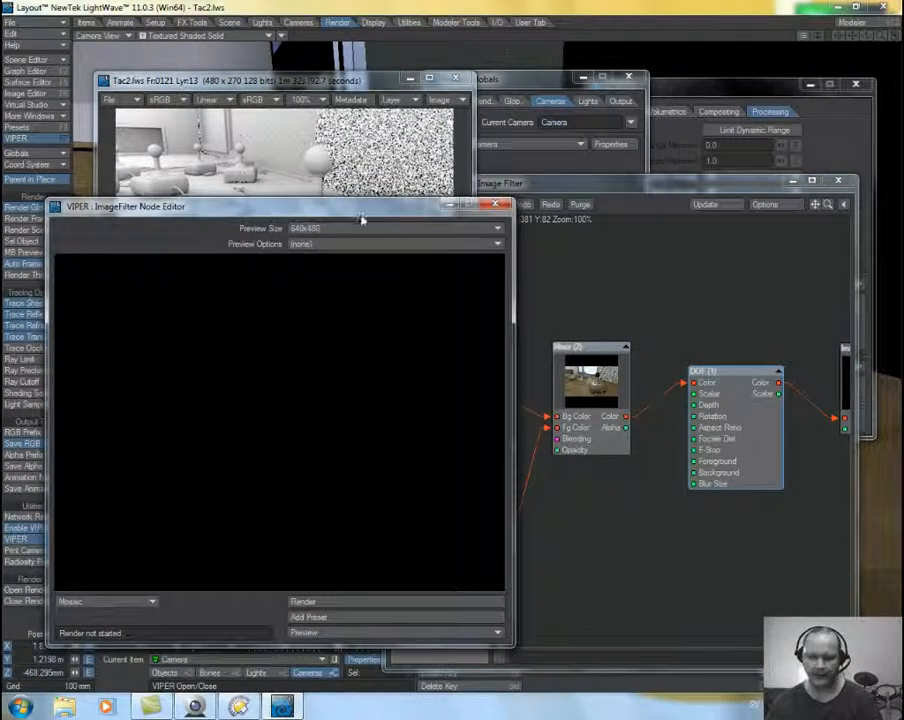
left_click_drag(729, 437, 729, 418)
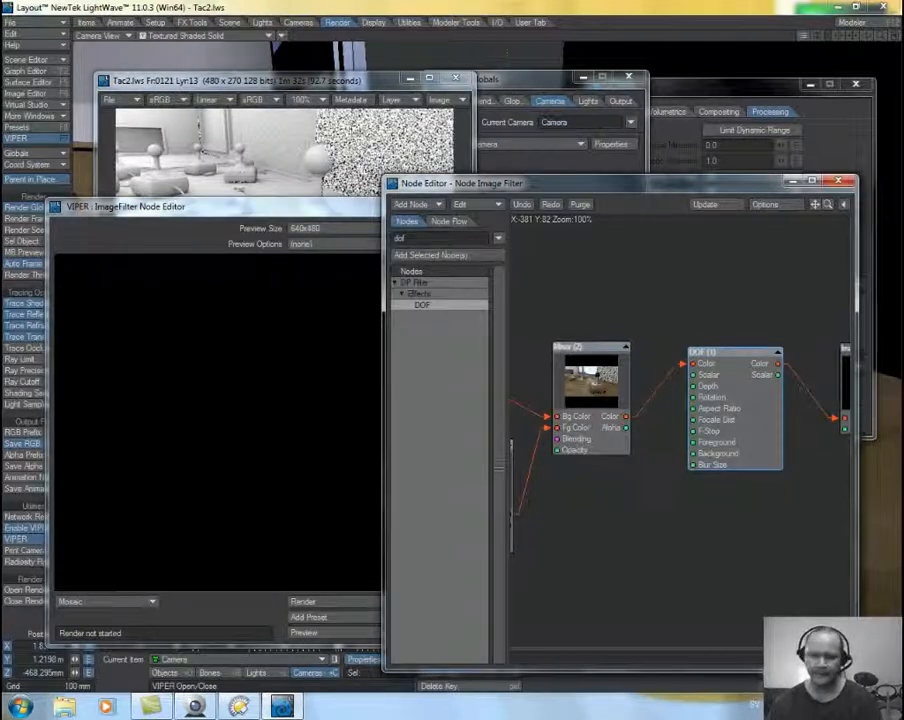
left_click(258, 81)
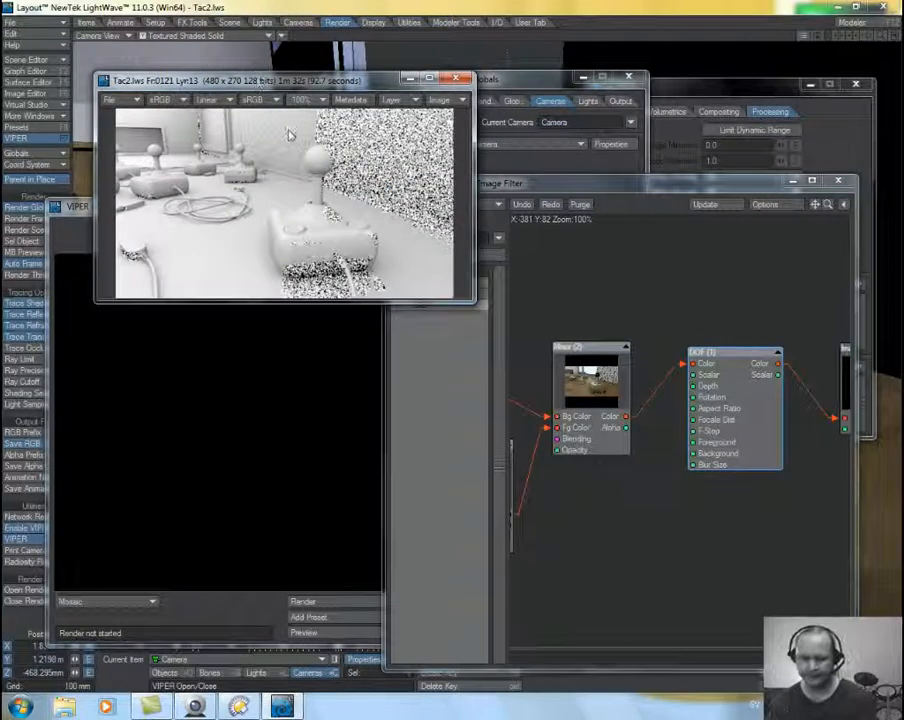
key("F9")
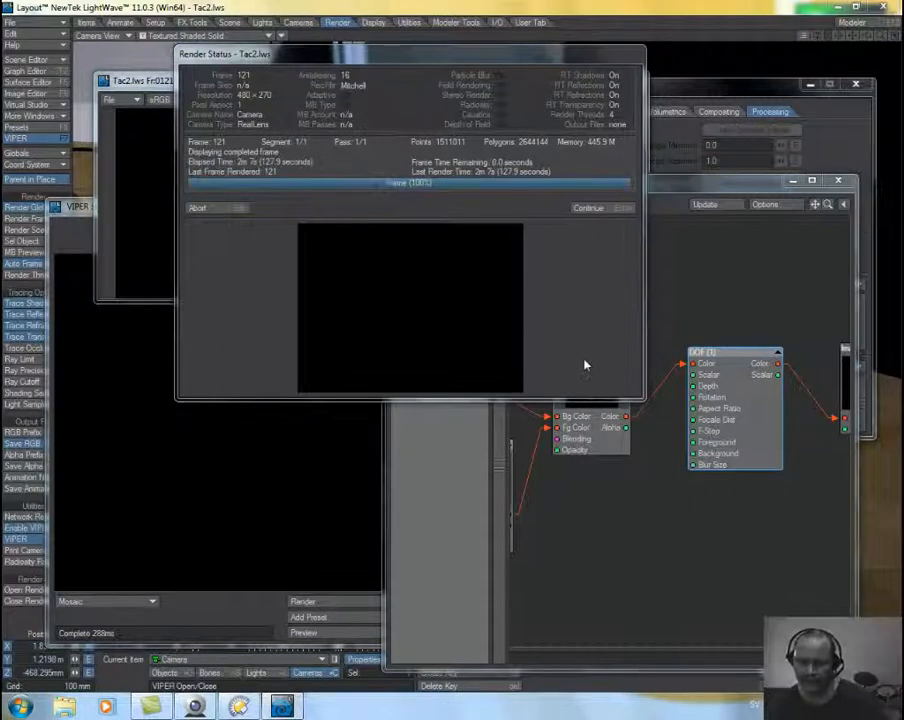
left_click(586, 208)
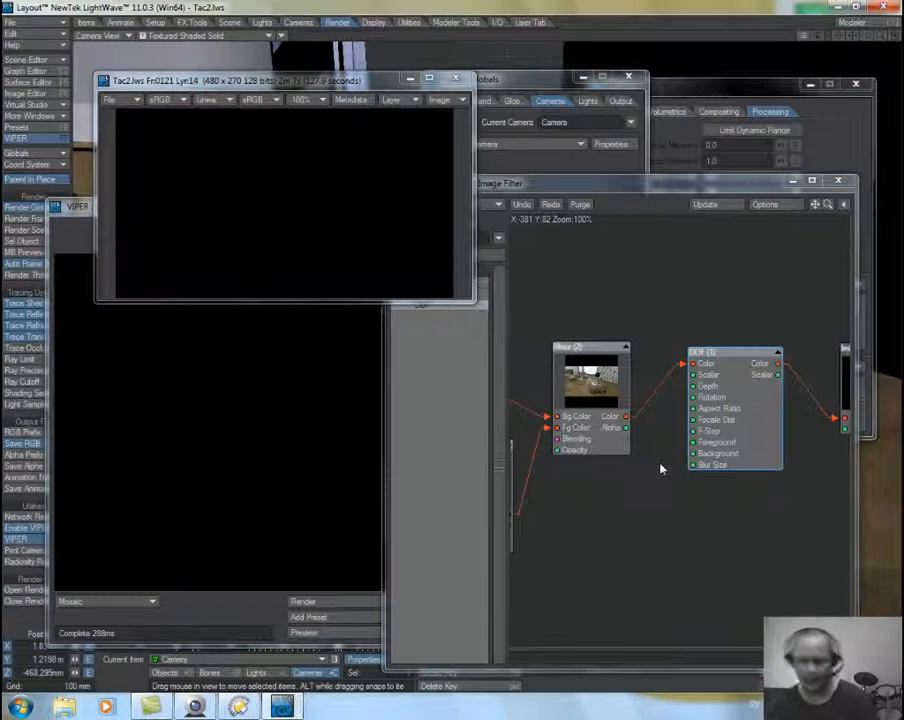
- Enable the Depth buffer in the ImageFilter node's properties
left_click_drag(744, 542, 649, 527)
double_click(760, 357)
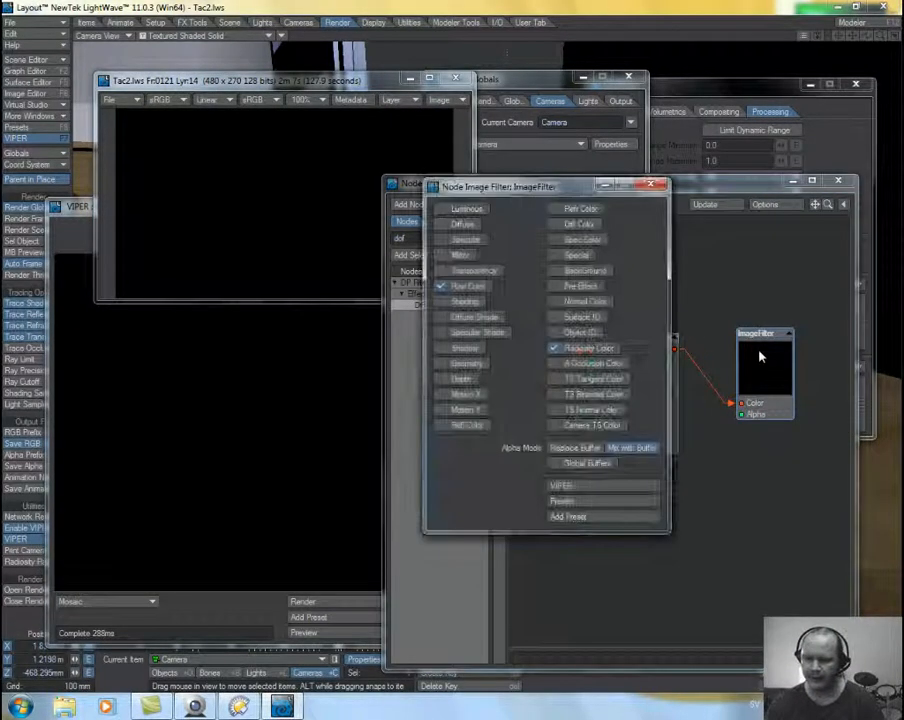
left_click(460, 378)
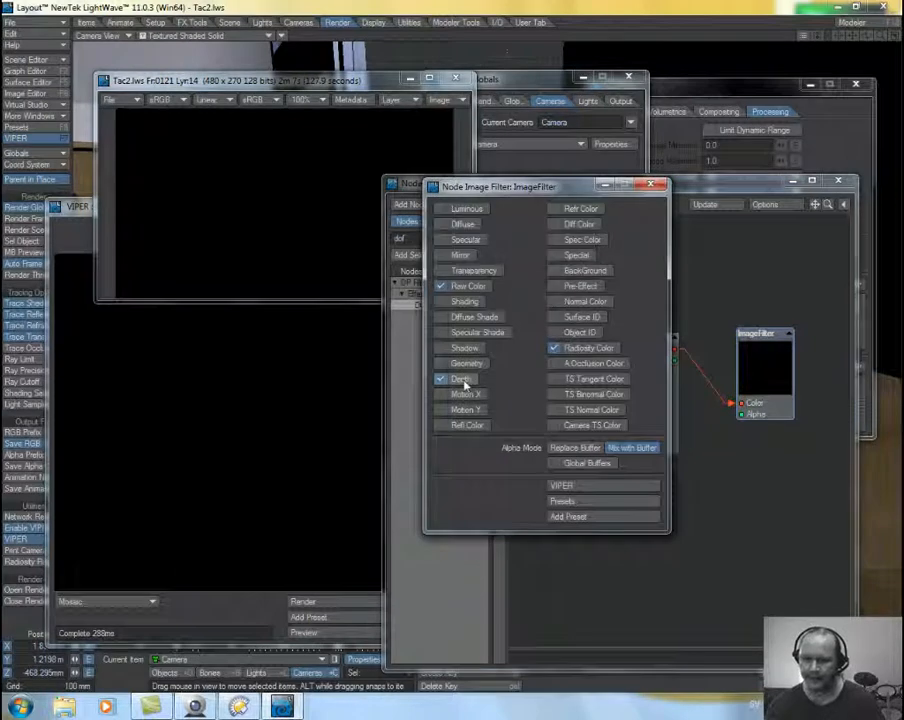
left_click(656, 185)
- Connect the Render Buffer's Depth output to the DOF node's Depth input and reposition the DOF node
left_click_drag(705, 468, 849, 472, "alt")
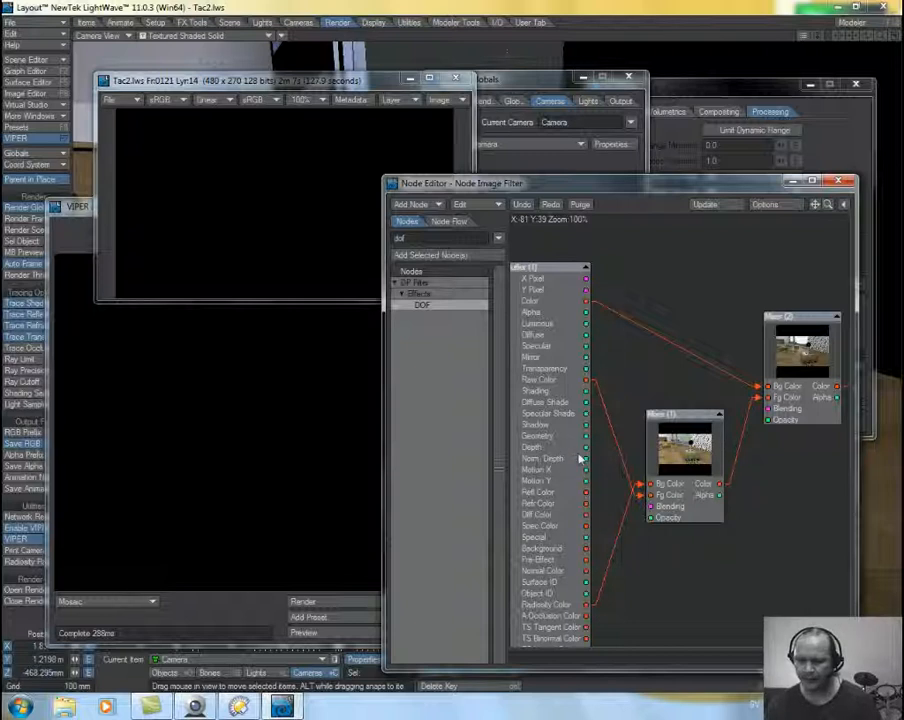
left_click_drag(586, 447, 814, 360)
left_click_drag(763, 502, 628, 497, "alt")
left_click_drag(660, 409, 663, 455)
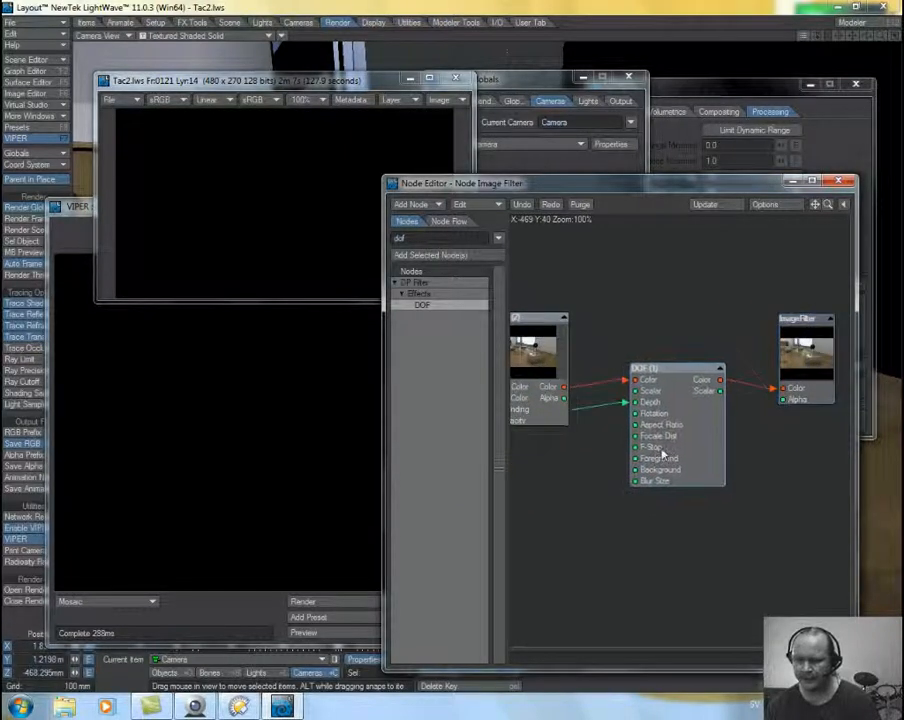
- Refresh the VIPER preview from the ImageFilter node's properties and render frame 121 with the depth-driven DOF
double_click(808, 355)
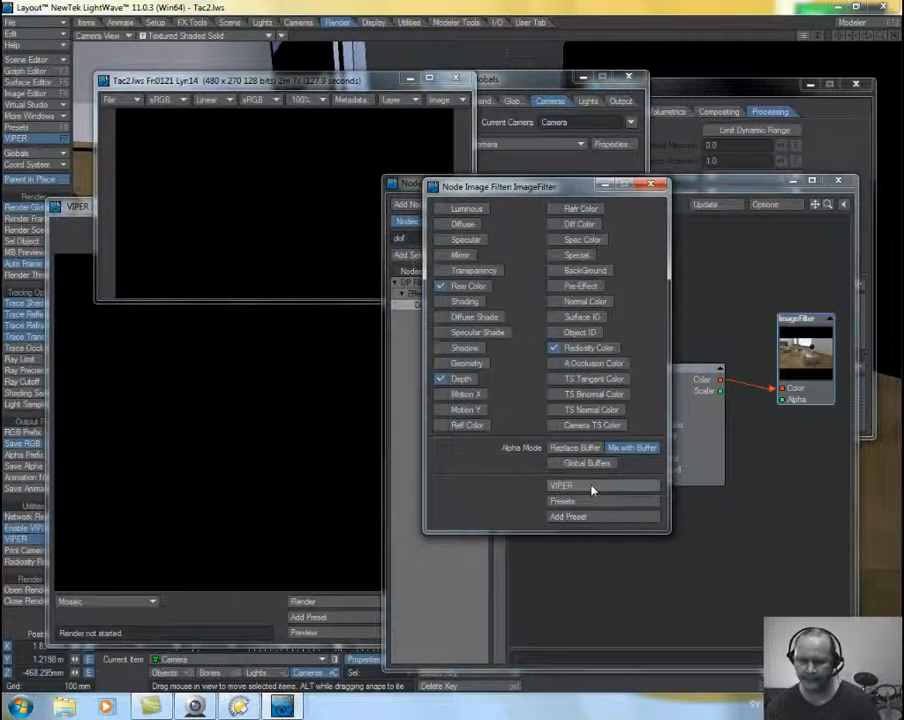
left_click(591, 489)
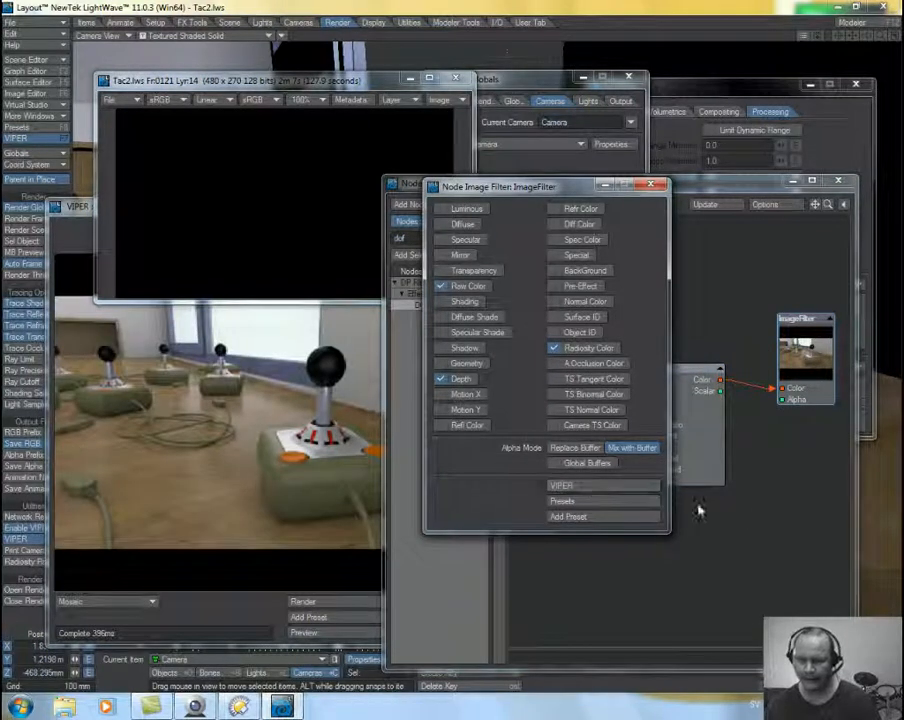
left_click(750, 535)
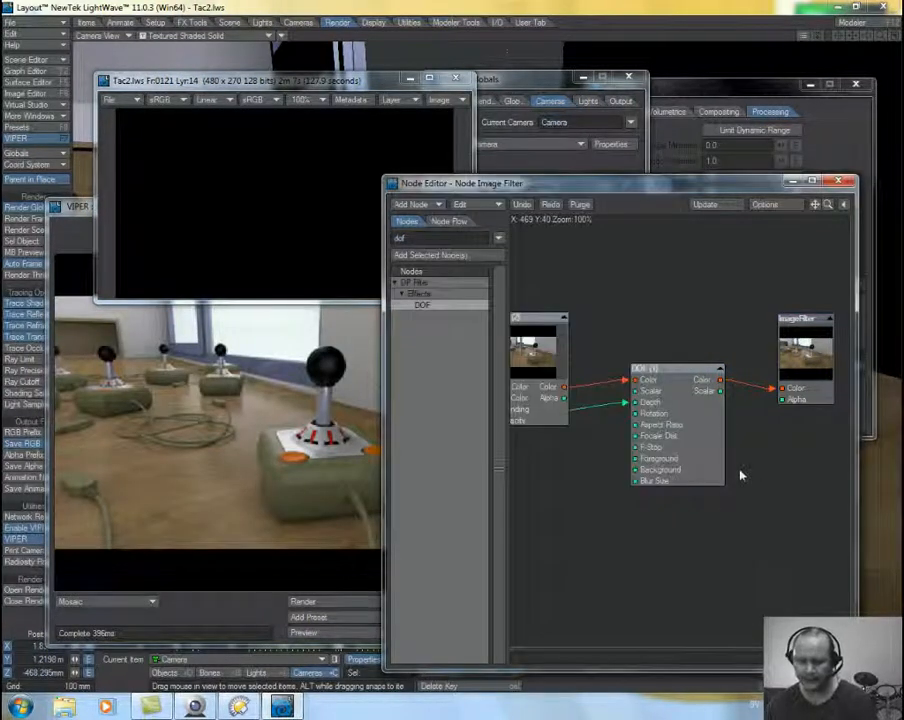
key("F9")
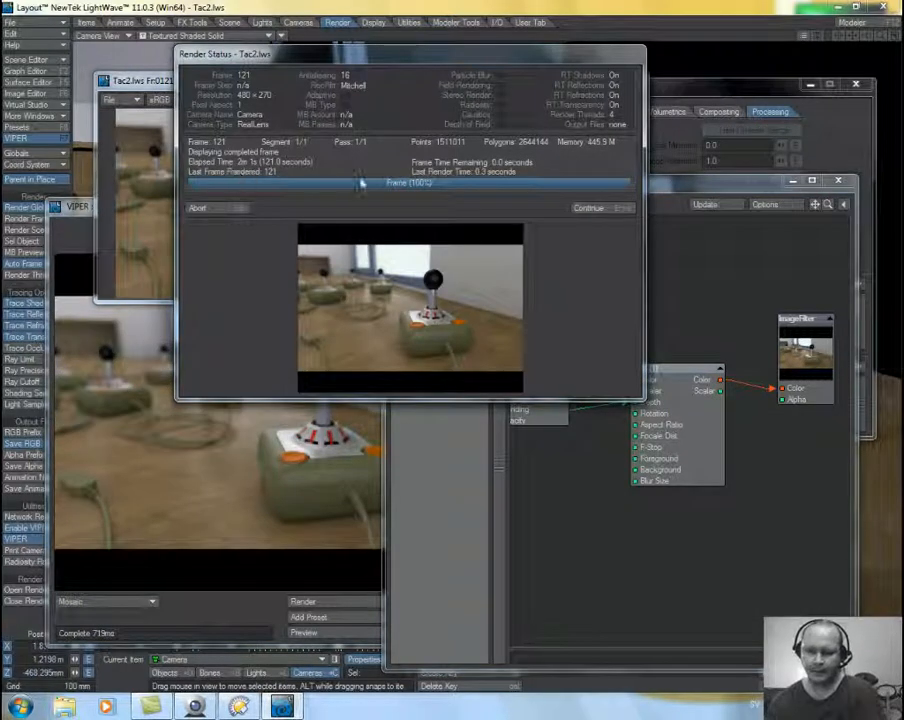
left_click(588, 209)
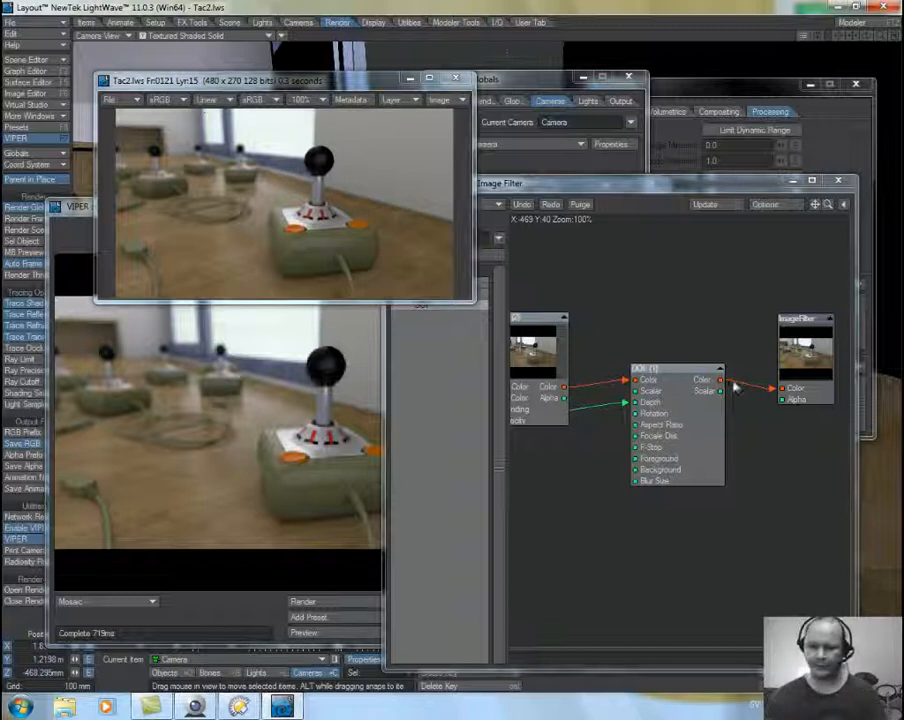
- Review the connections from the Render Buffer to the DOF node and move the ImageFilter farther away from DOF
left_click(666, 406)
left_click_drag(666, 406, 666, 430)
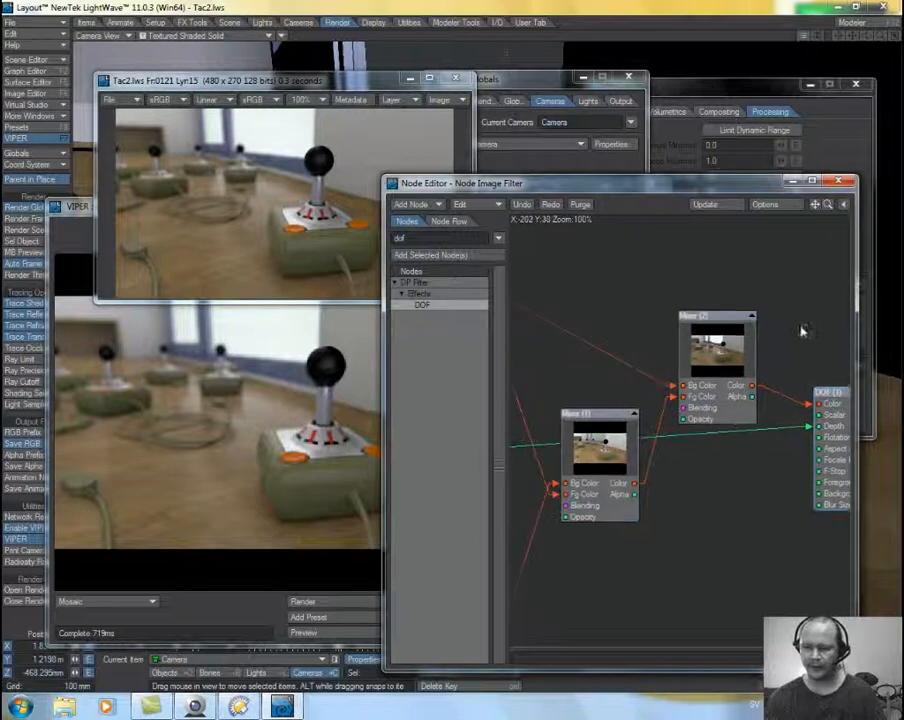
left_click_drag(646, 321, 769, 391, "alt")
left_click_drag(691, 468, 687, 413, "alt")
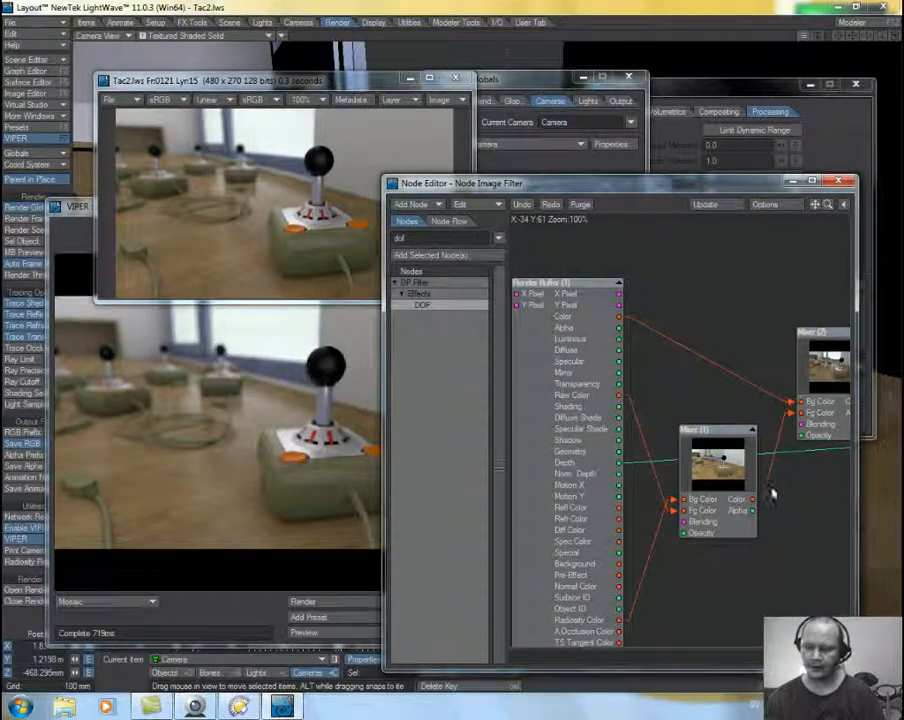
left_click_drag(799, 500, 579, 465, "alt")
mouse_move(719, 470)
left_mouse_down()
mouse_move(728, 458)
mouse_move(725, 478)
left_mouse_up()
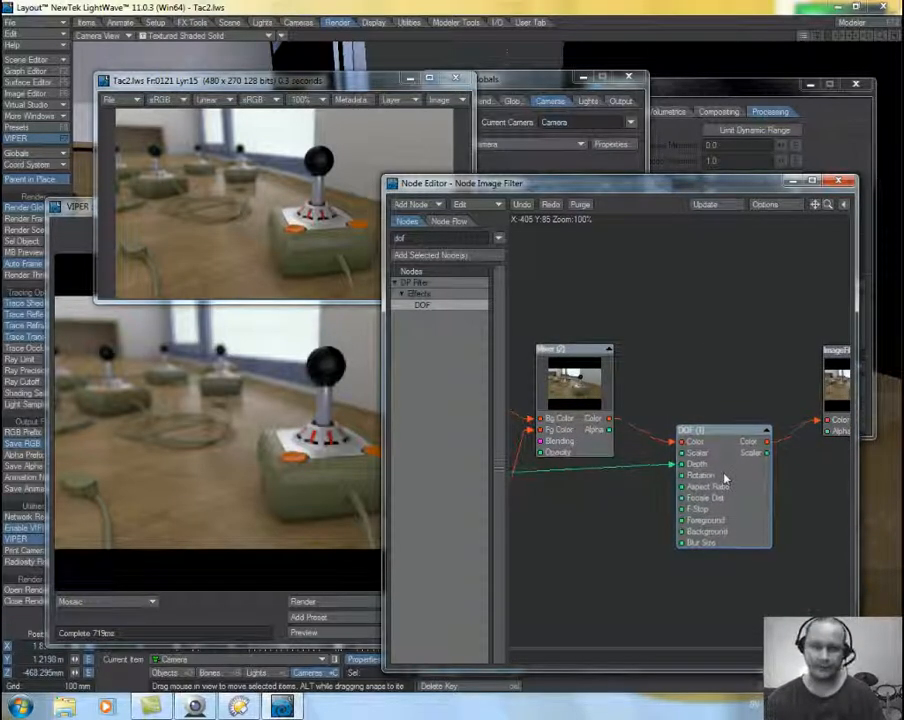
left_click_drag(754, 536, 644, 562, "alt")
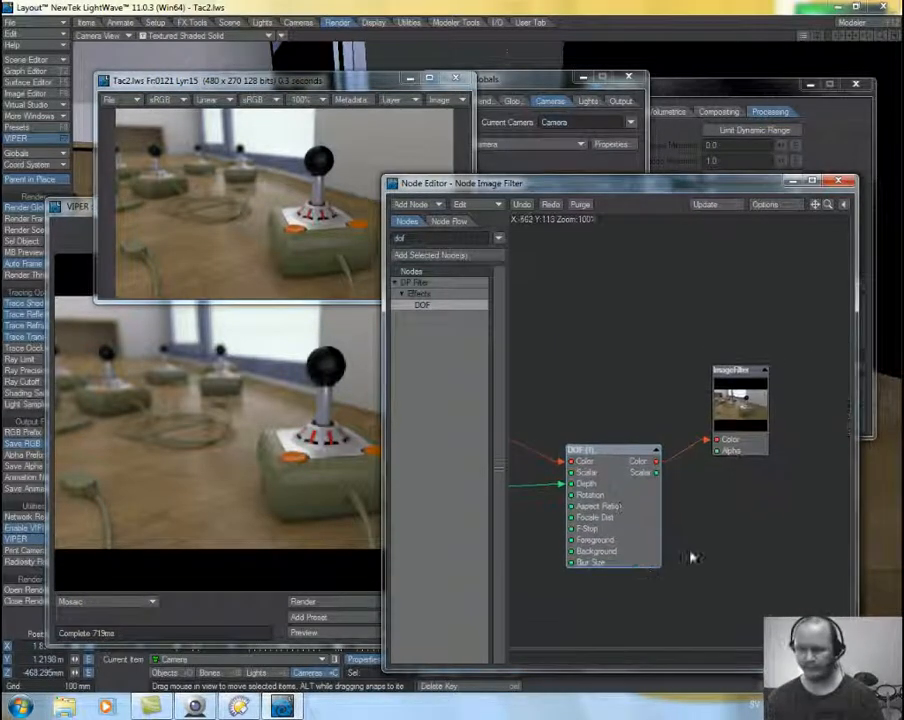
left_click_drag(741, 402, 821, 428)
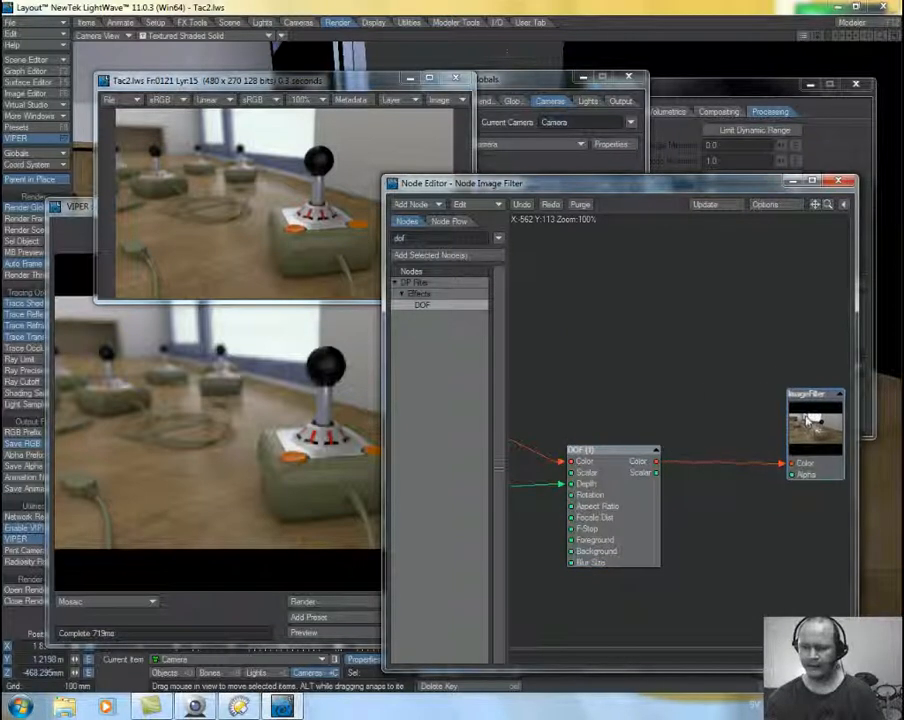
- Add a Dispersion node from the DP Filter effects and place it between the DOF and ImageFilter nodes
left_click_drag(698, 406, 709, 393, "alt")
left_click_drag(407, 238, 348, 247)
type("disp")
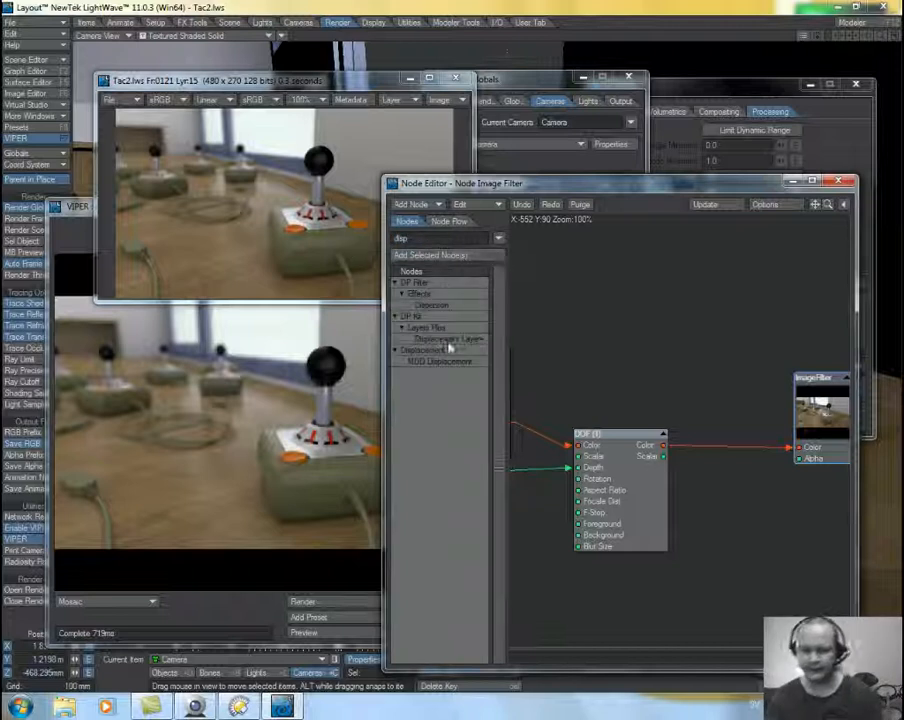
double_click(441, 308)
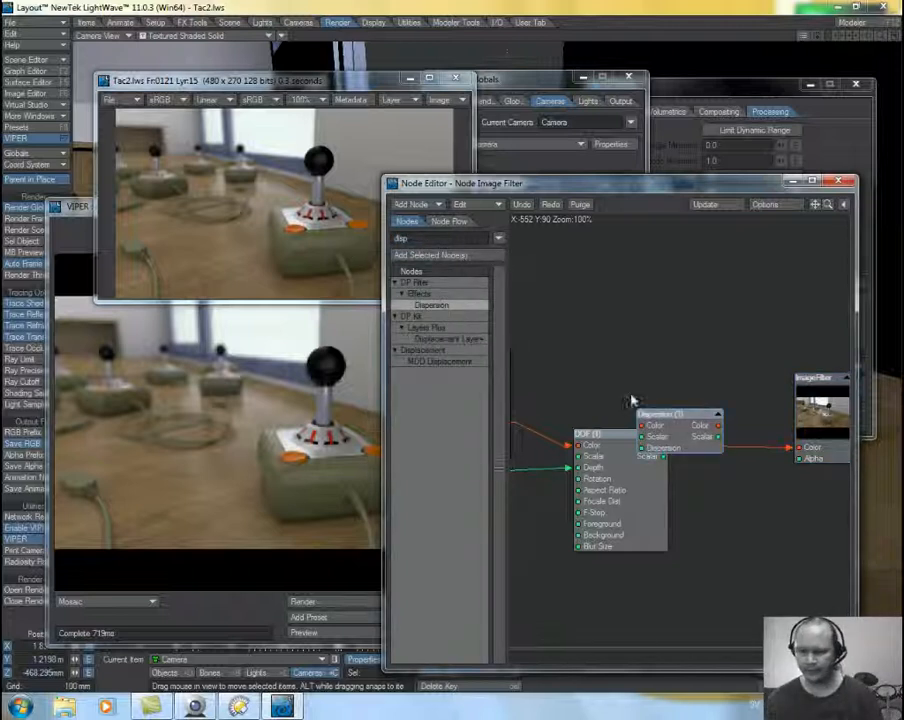
left_click_drag(668, 426, 714, 367)
middle_click_drag(730, 463, 678, 458)
- Connect the DOF node's Color through the Dispersion node into the ImageFilter and align the Dispersion node between them
left_click_drag(617, 440, 642, 357)
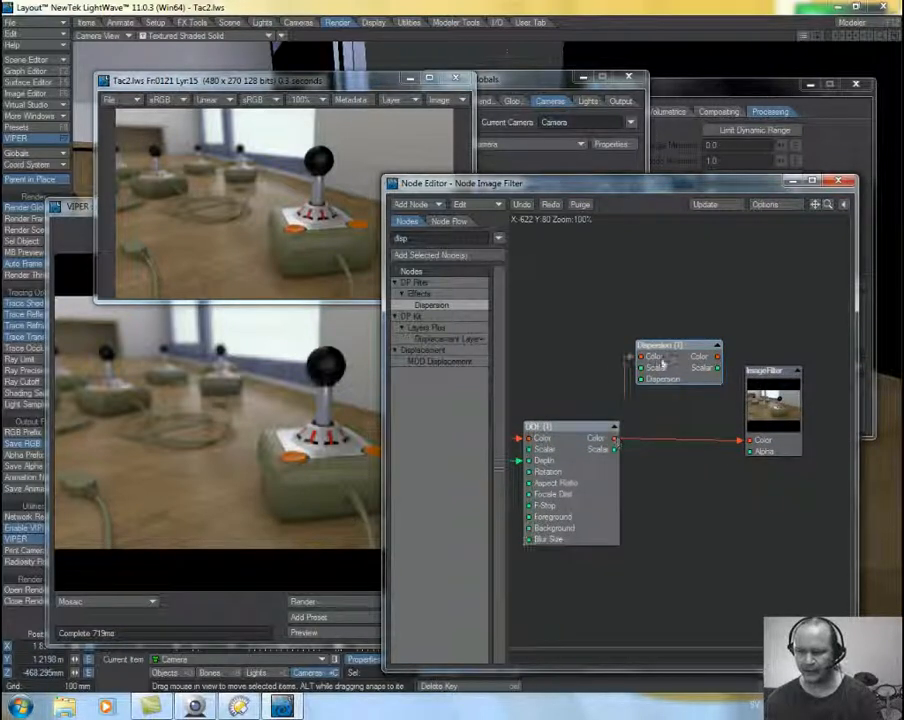
left_click_drag(717, 357, 799, 403)
left_click_drag(682, 367, 702, 446)
- Set the Dispersion node's dispersion to 25% and render the VIPER preview
double_click(702, 446)
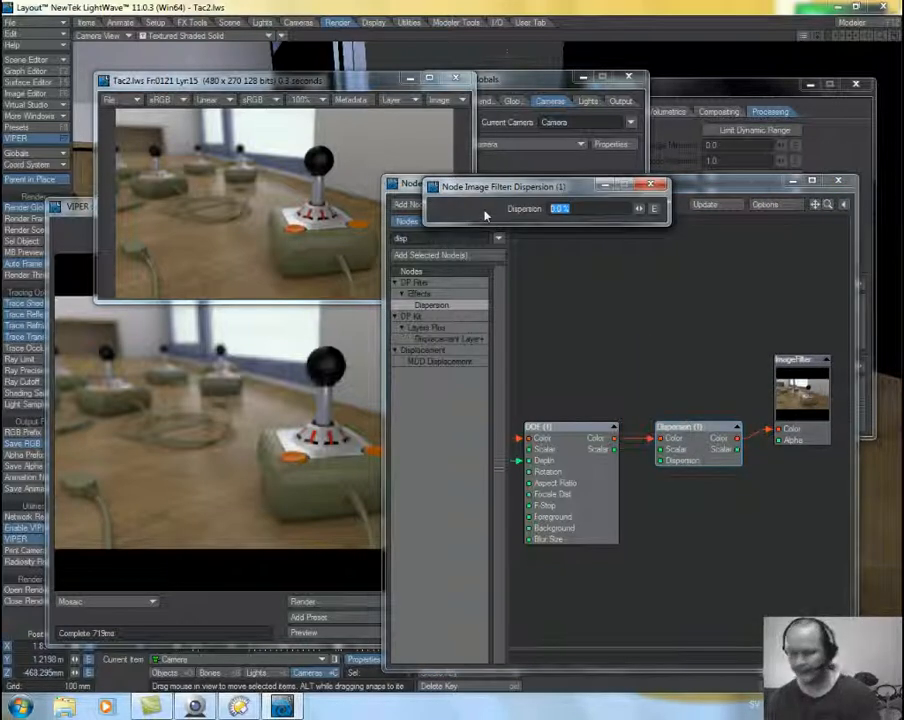
type("25.0")
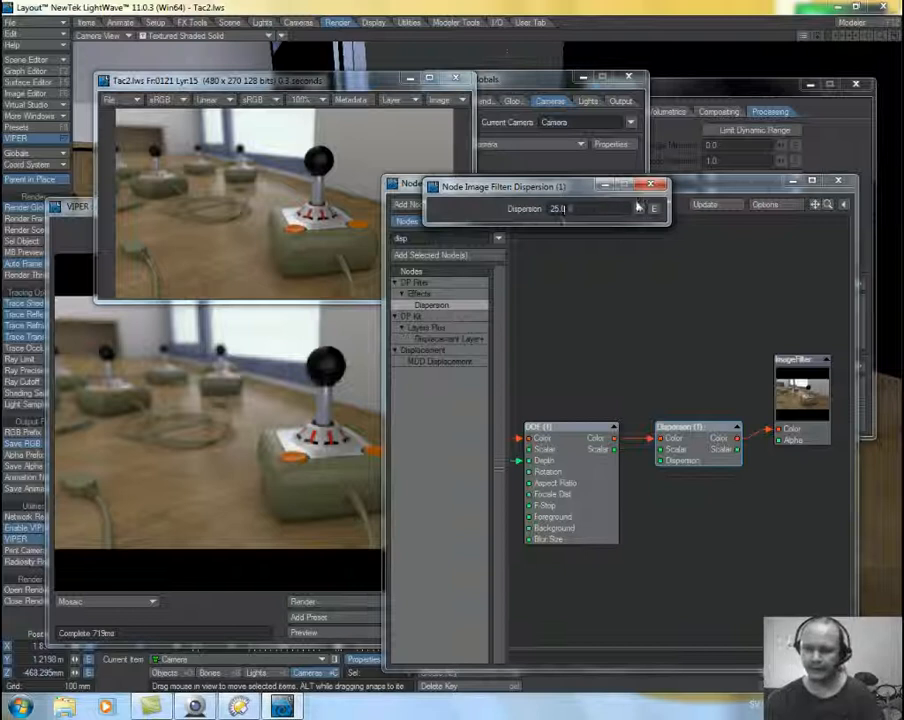
left_click(651, 186)
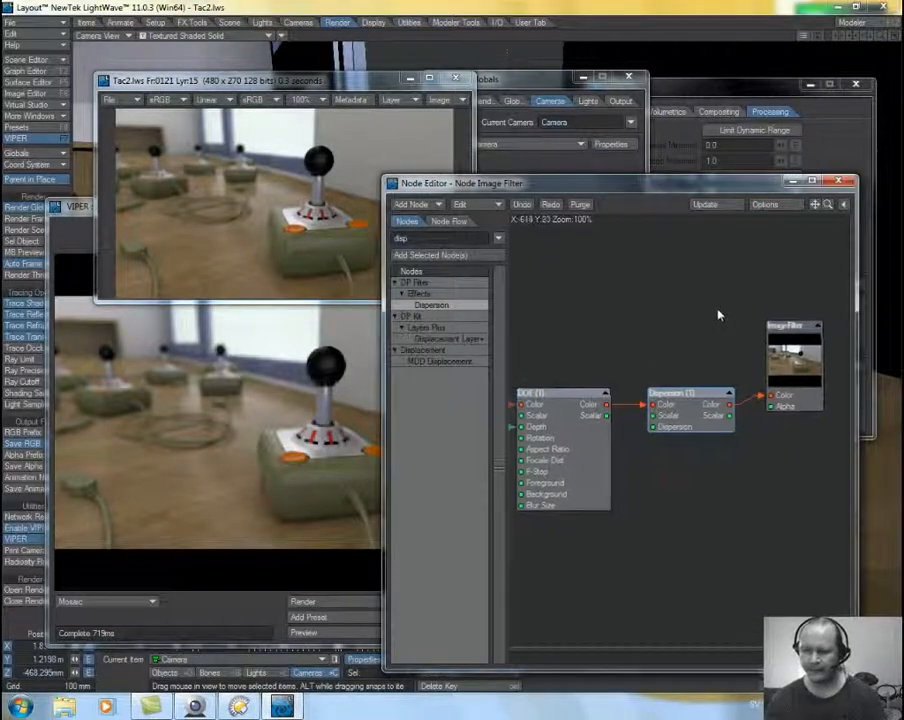
left_click(312, 604)
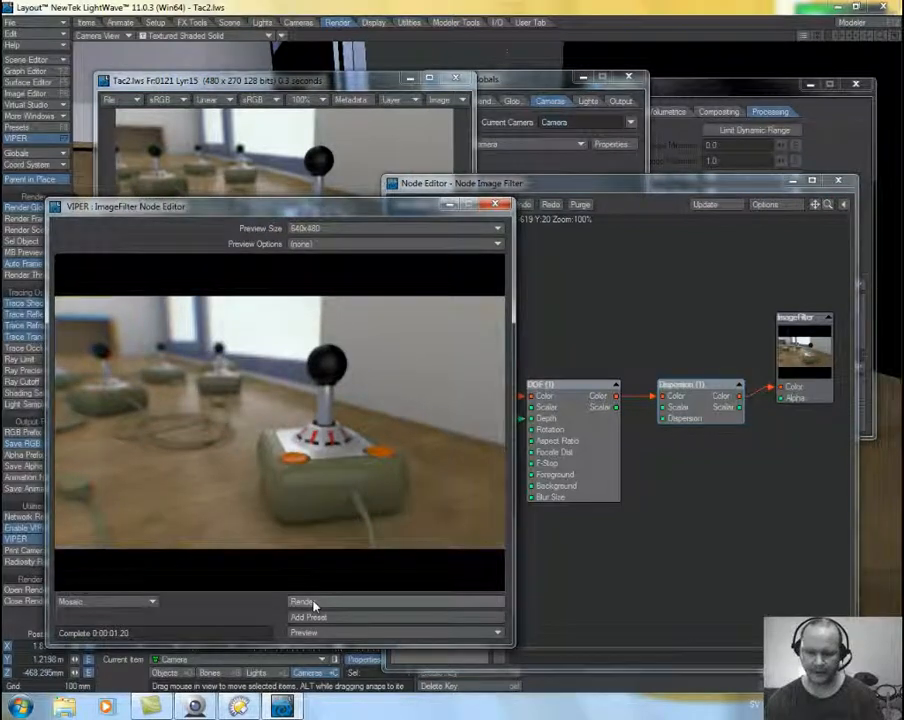
- Shift the Dispersion node slightly toward DOF, set its dispersion to 60%, and render the VIPER preview again
left_click(695, 405)
left_click_drag(695, 405, 695, 402)
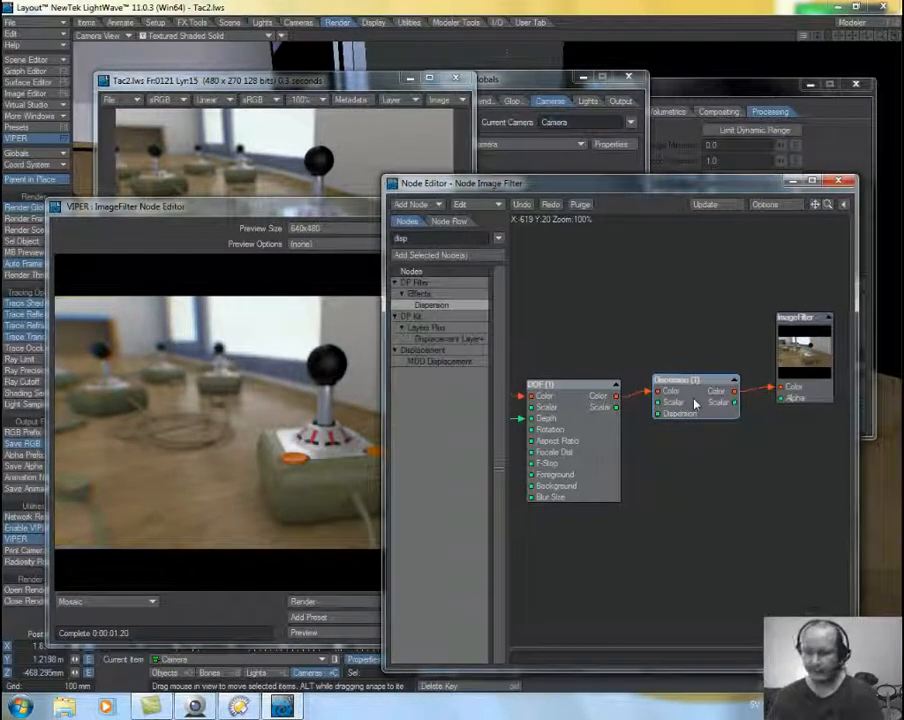
left_click(202, 222)
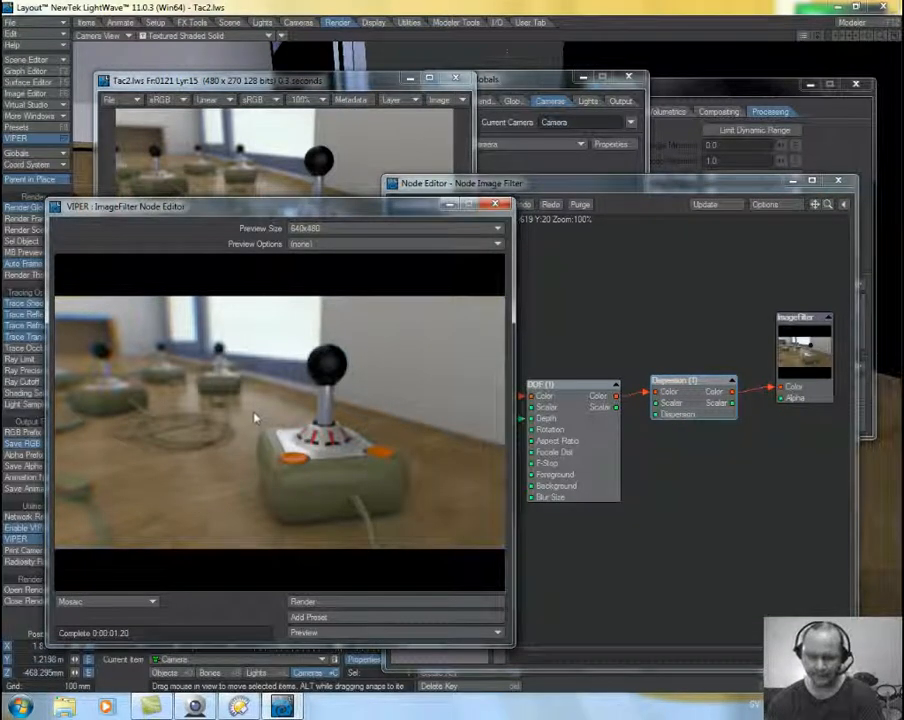
double_click(685, 400)
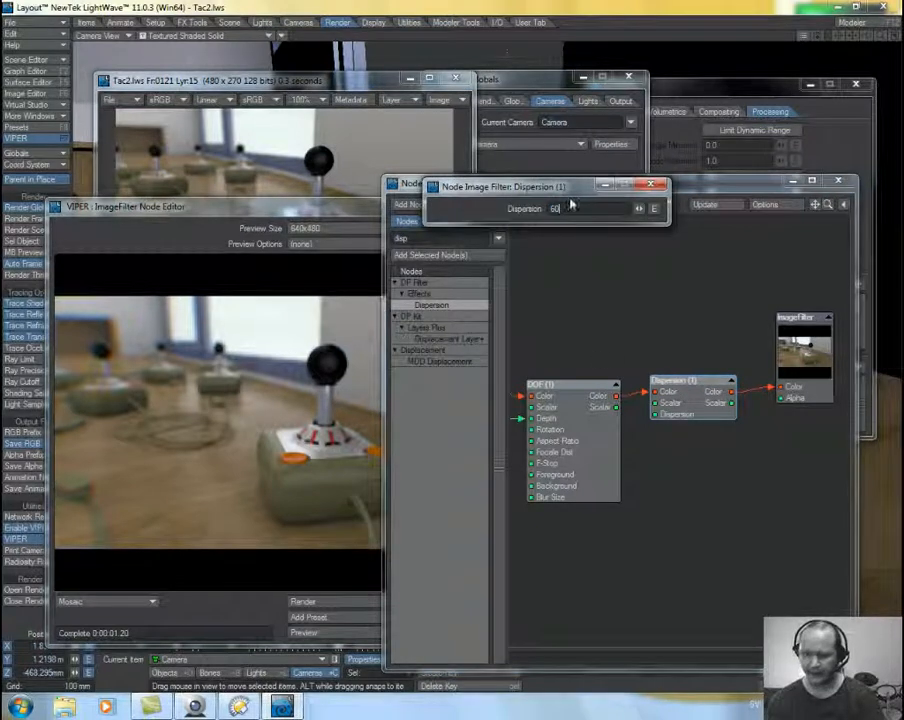
left_click(326, 602)
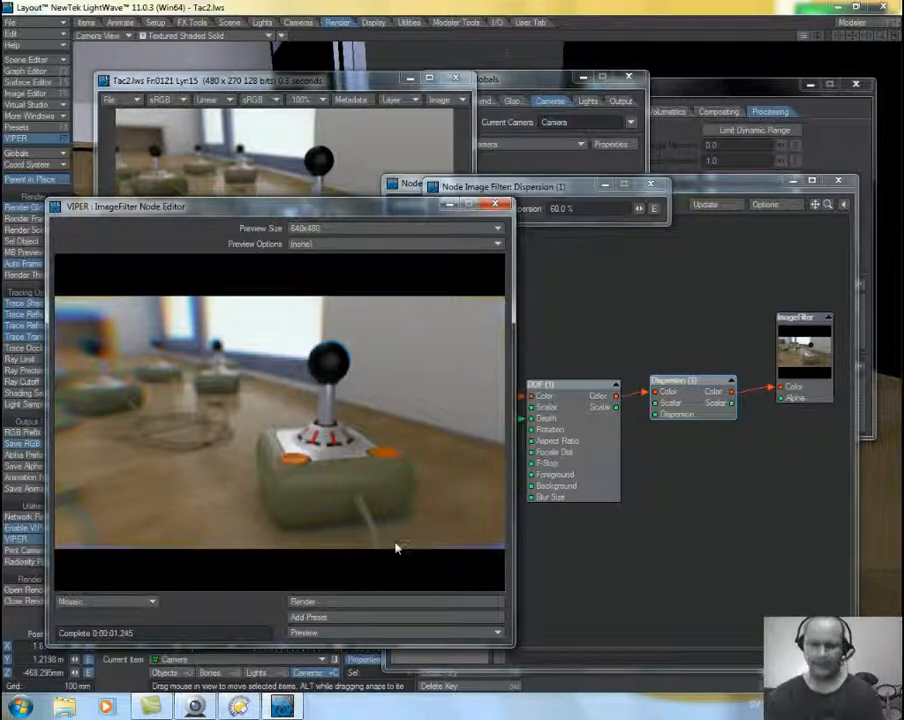
- Review the node network from the Render Buffer through the Mixer and DOF nodes to the ImageFilter, and move Dispersion slightly farther from DOF
left_click_drag(678, 502, 757, 550, "alt")
left_click_drag(627, 375, 743, 311, "alt")
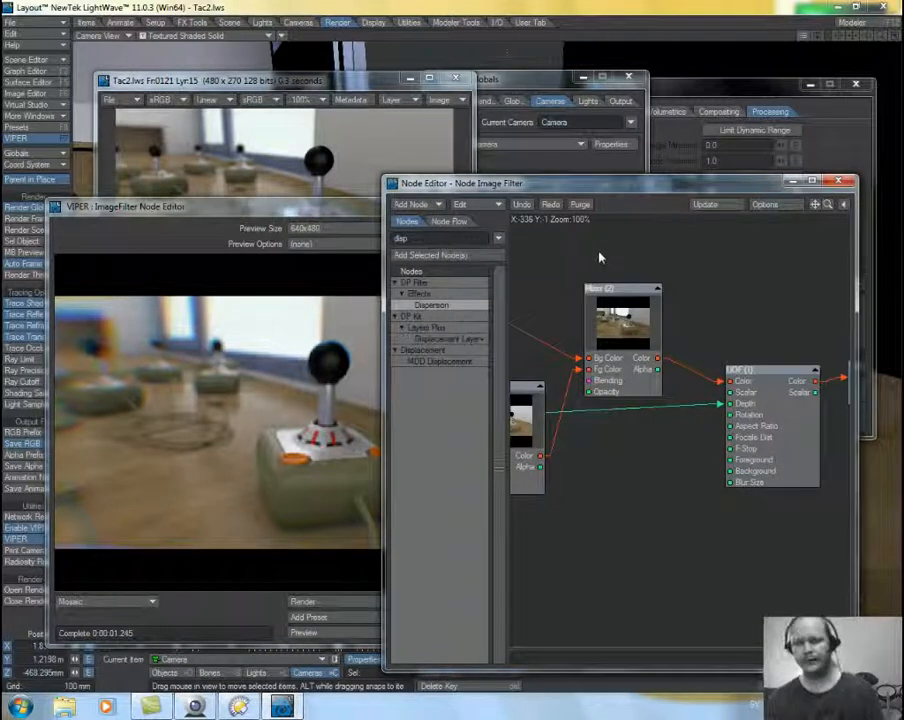
left_click_drag(600, 257, 770, 275, "alt")
mouse_move(768, 504)
left_mouse_down("alt")
mouse_move(777, 487)
mouse_move(778, 497)
left_mouse_up("alt")
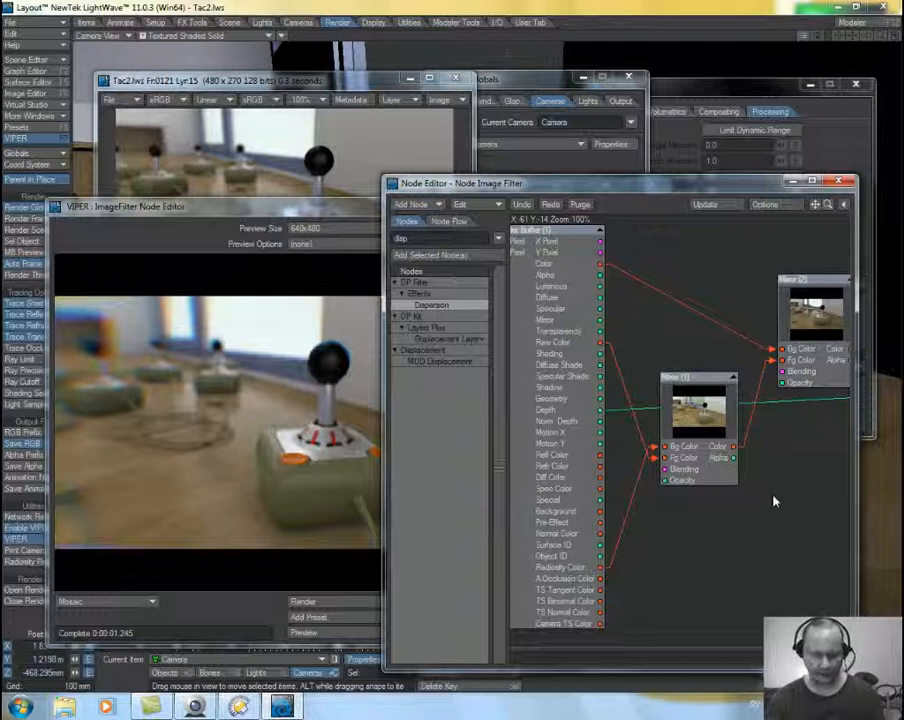
left_click_drag(773, 501, 618, 537, "alt")
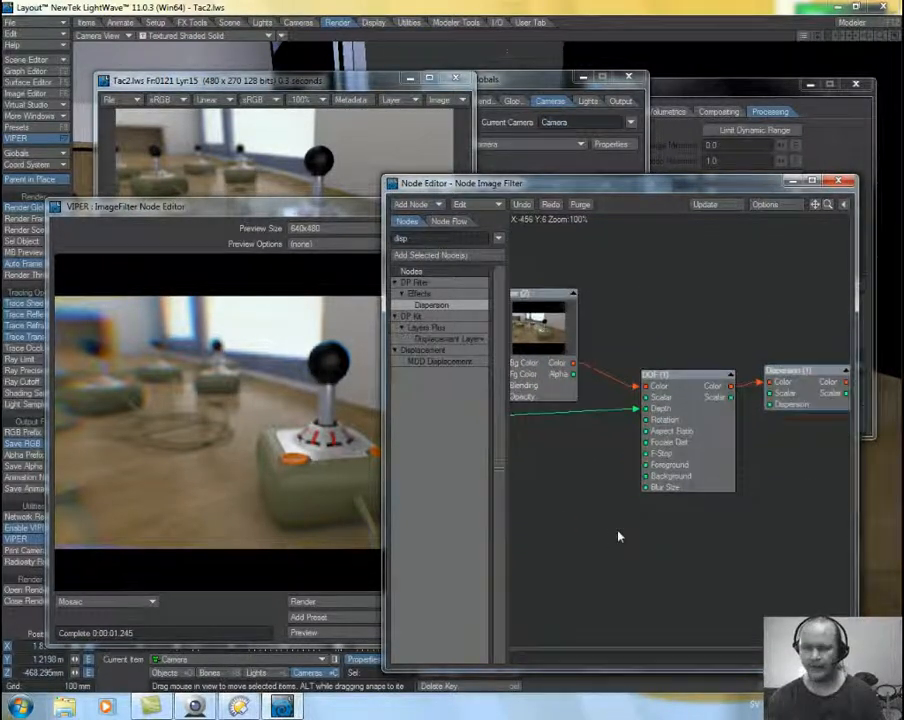
left_click_drag(751, 506, 687, 501, "alt")
left_click_drag(735, 401, 749, 401)
left_click_drag(680, 480, 797, 467, "alt")
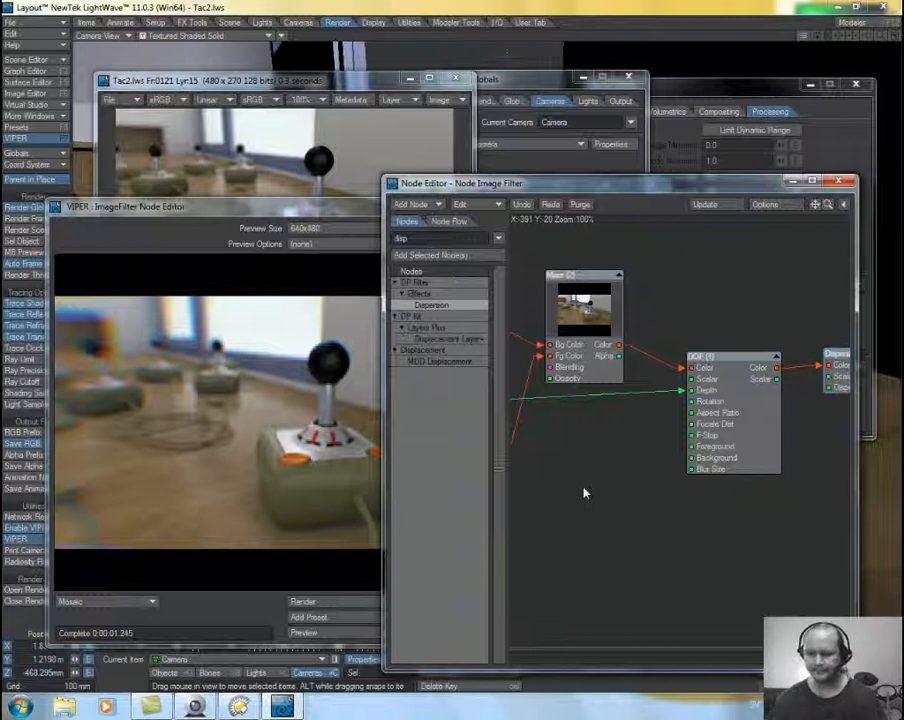
left_click_drag(748, 524, 676, 520, "alt")
left_click_drag(776, 494, 657, 497, "alt")
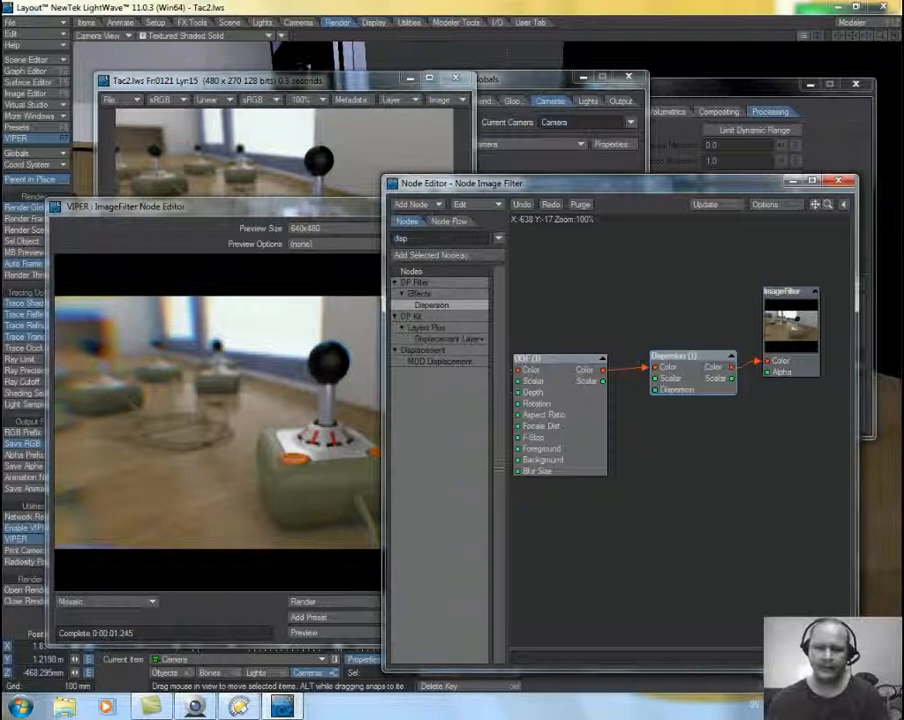
- Compare the rendered frame 121 image with the VIPER preview of the depth of field and dispersion
left_click(200, 80)
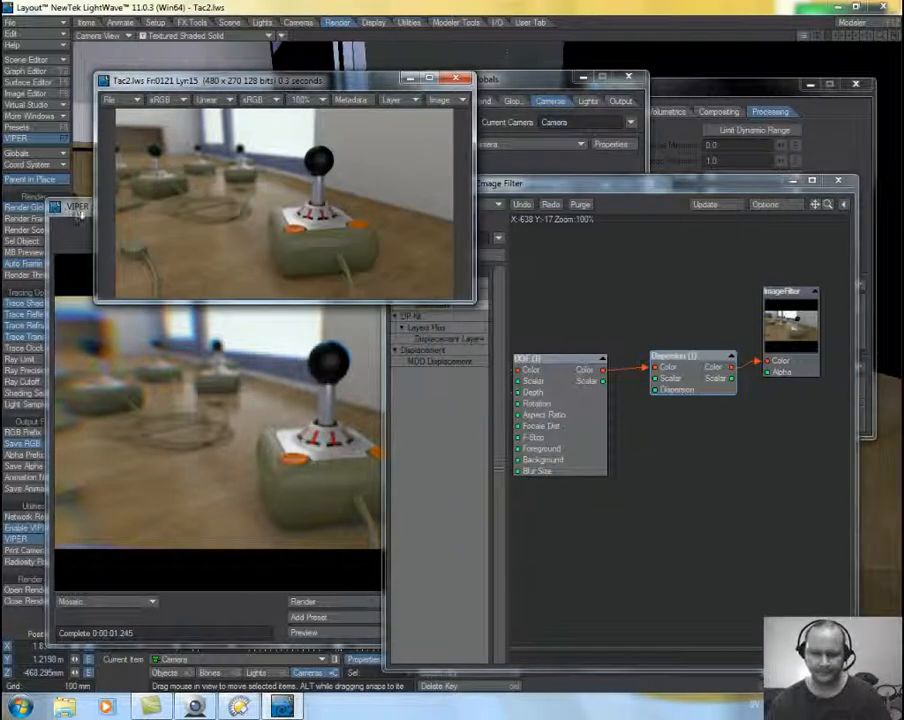
left_click(305, 462)
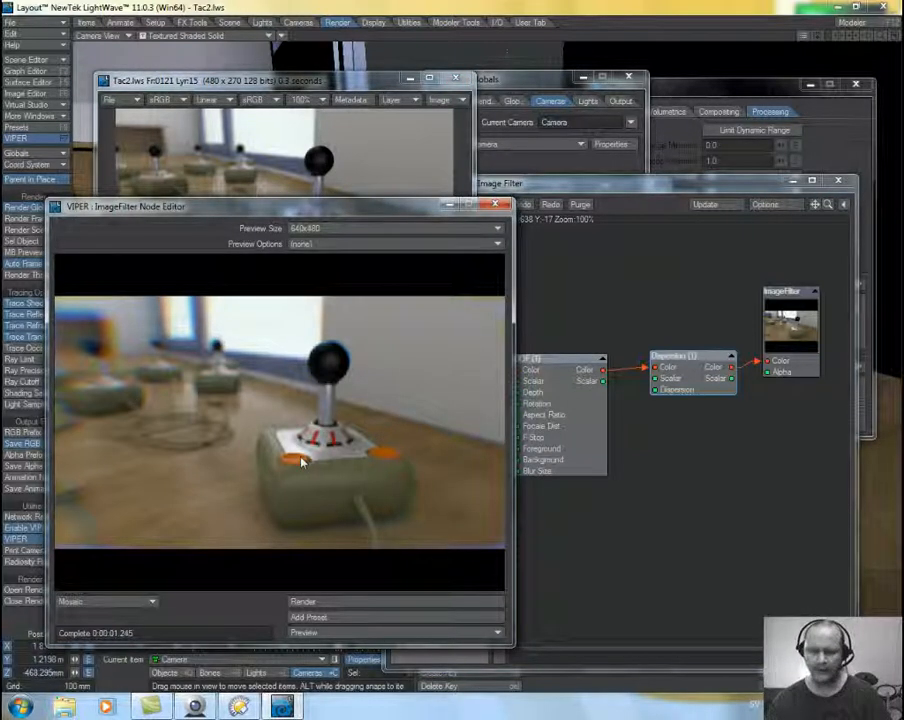